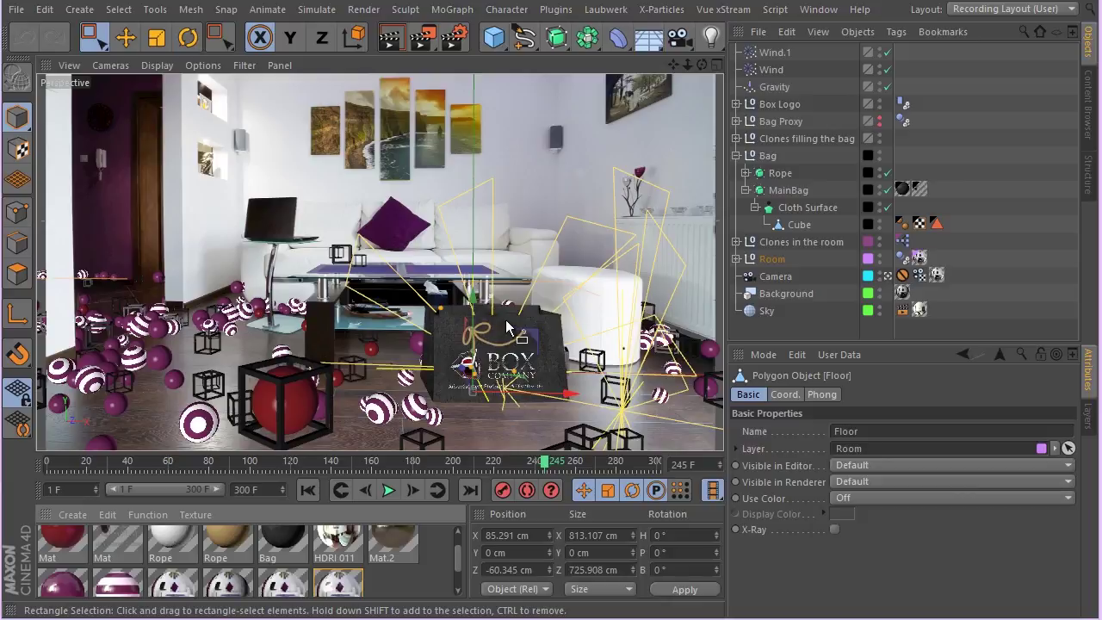
Step: Add a Compositing tag to the Clones in the room group and enable its object buffer 1
click(737, 156)
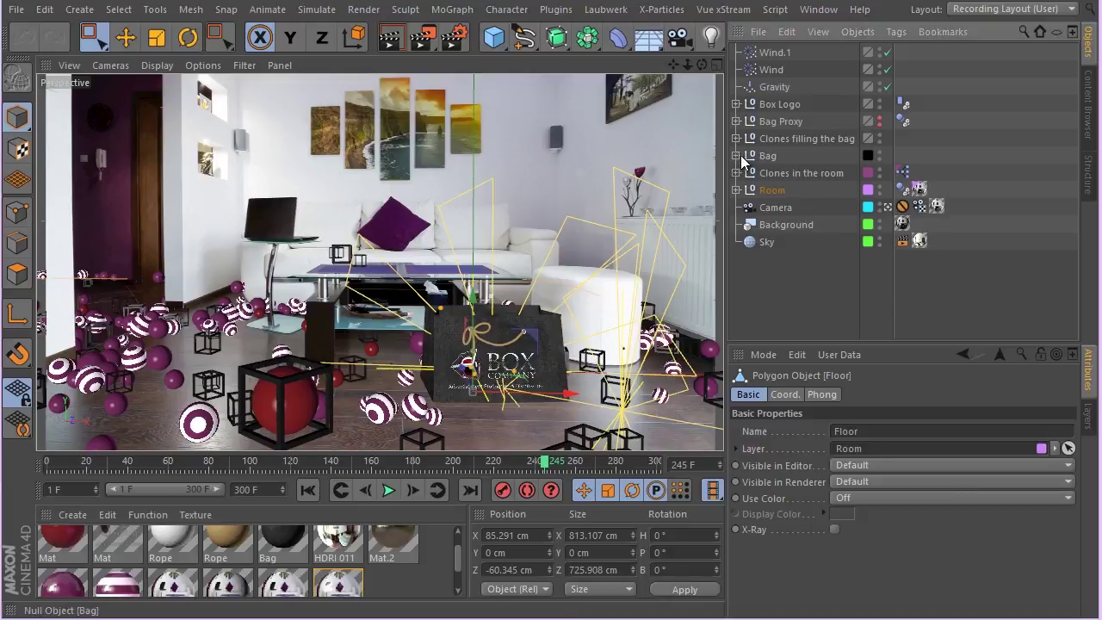
click(812, 173)
right_click(813, 174)
mouse_move(839, 12)
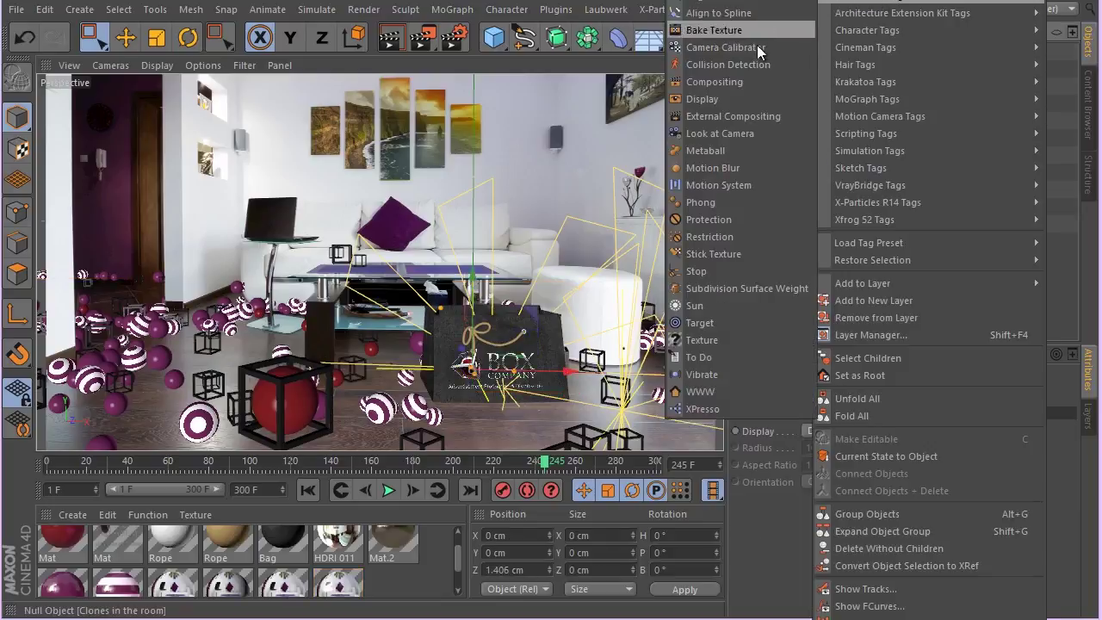
click(749, 81)
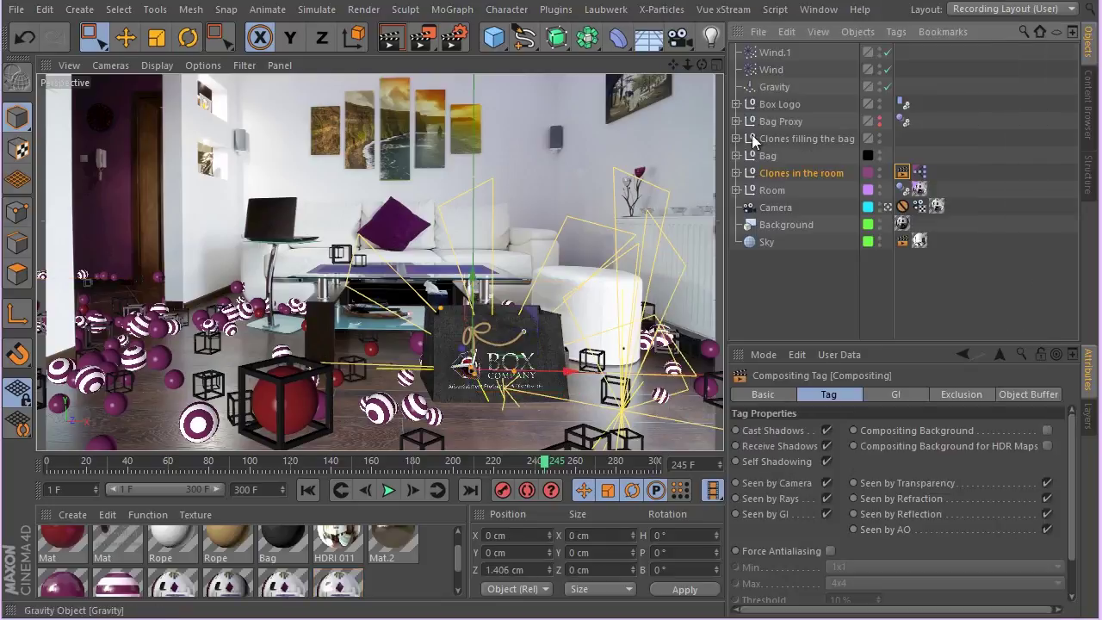
click(1012, 395)
click(781, 432)
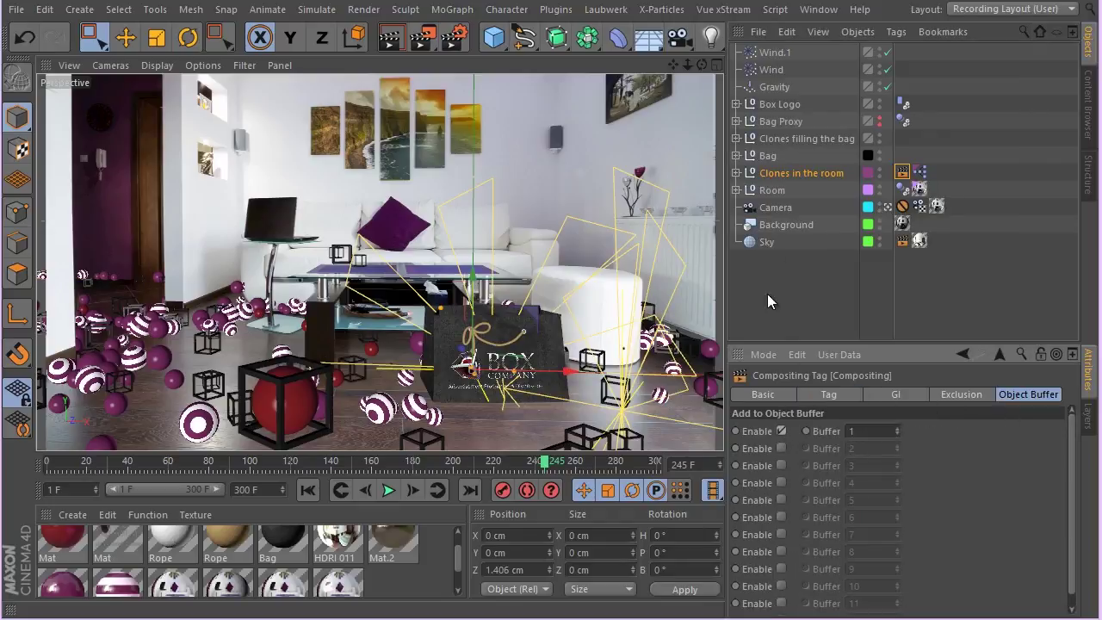
Step: Copy the Compositing tag from Clones in the room to the Bag, Clones filling the bag and Box Logo groups
click(902, 173)
ctrl+drag(896, 162, 902, 155)
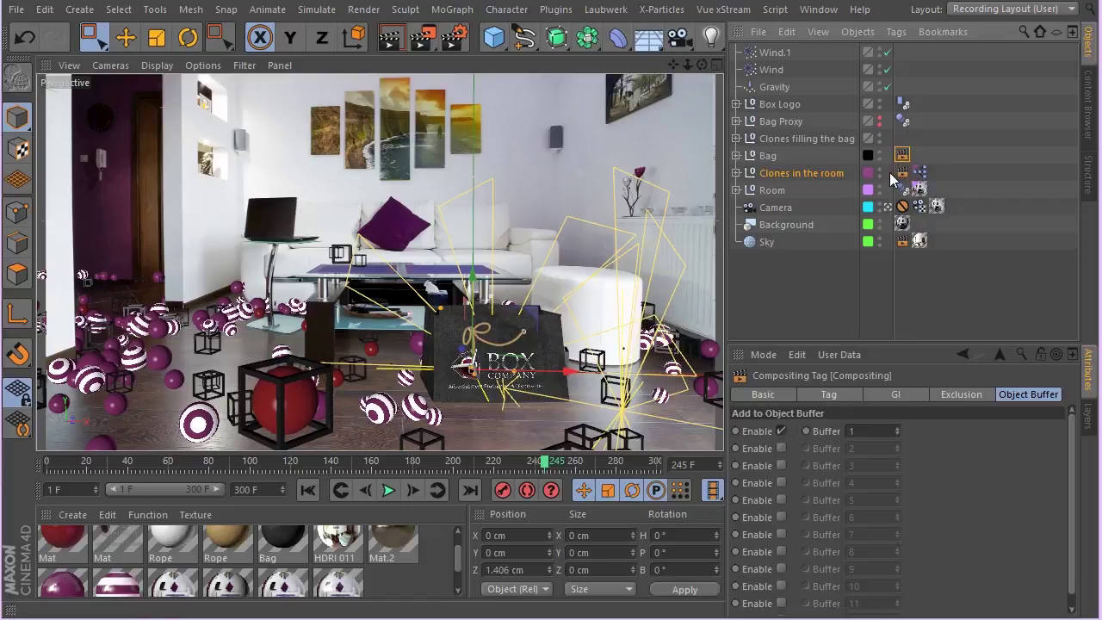
drag(900, 172, 916, 104)
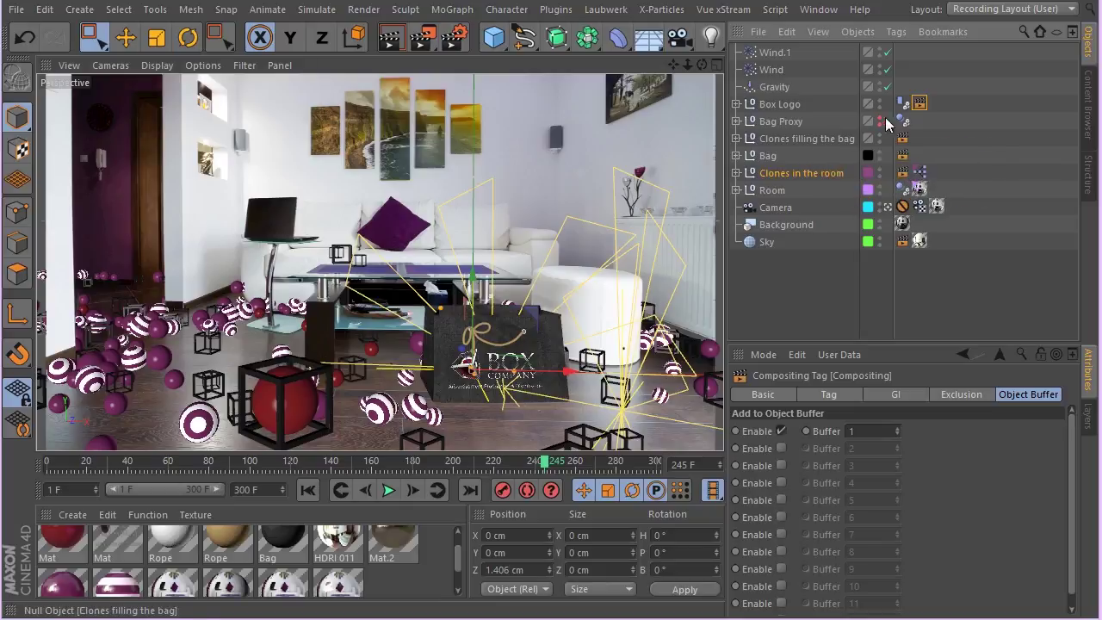
Step: Also enable object buffer 2 for Clones in the room and object buffer 3 for Clones filling the bag
click(903, 172)
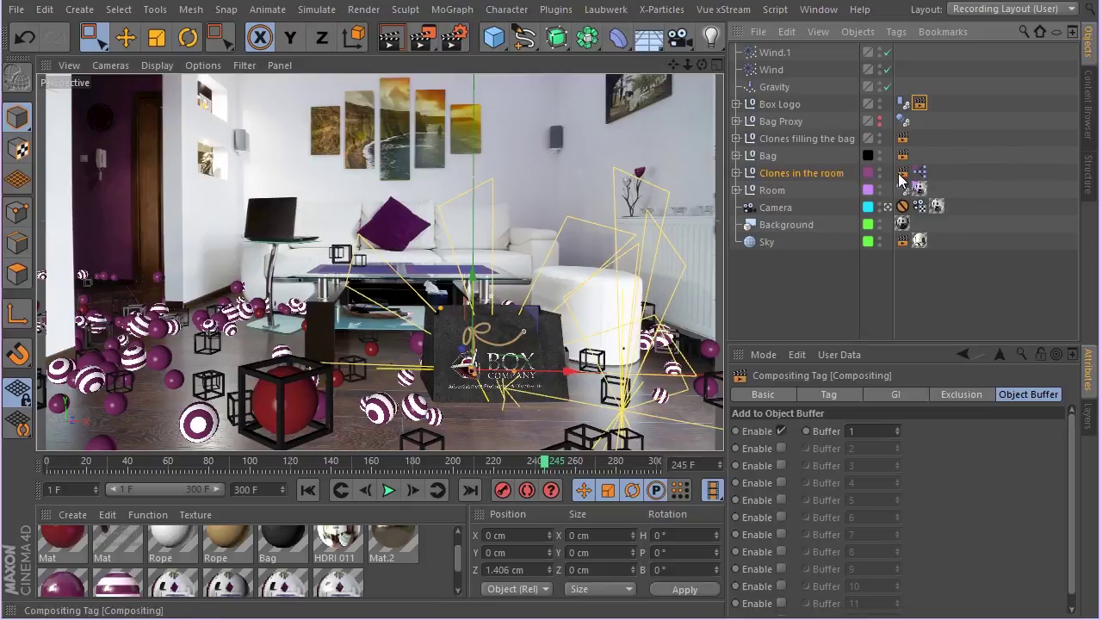
click(781, 449)
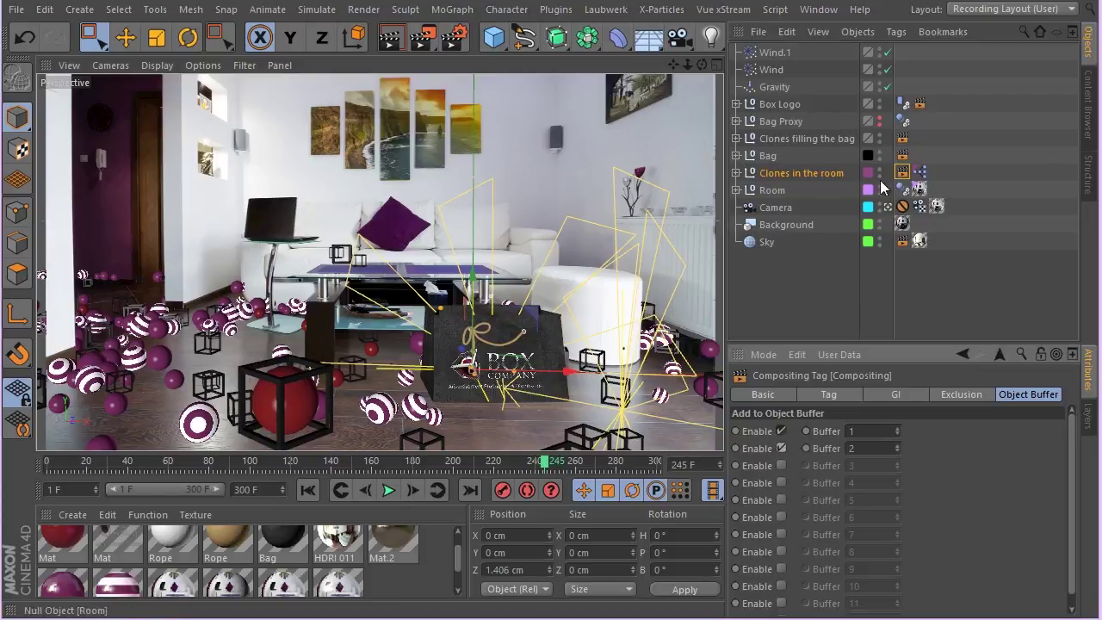
click(903, 139)
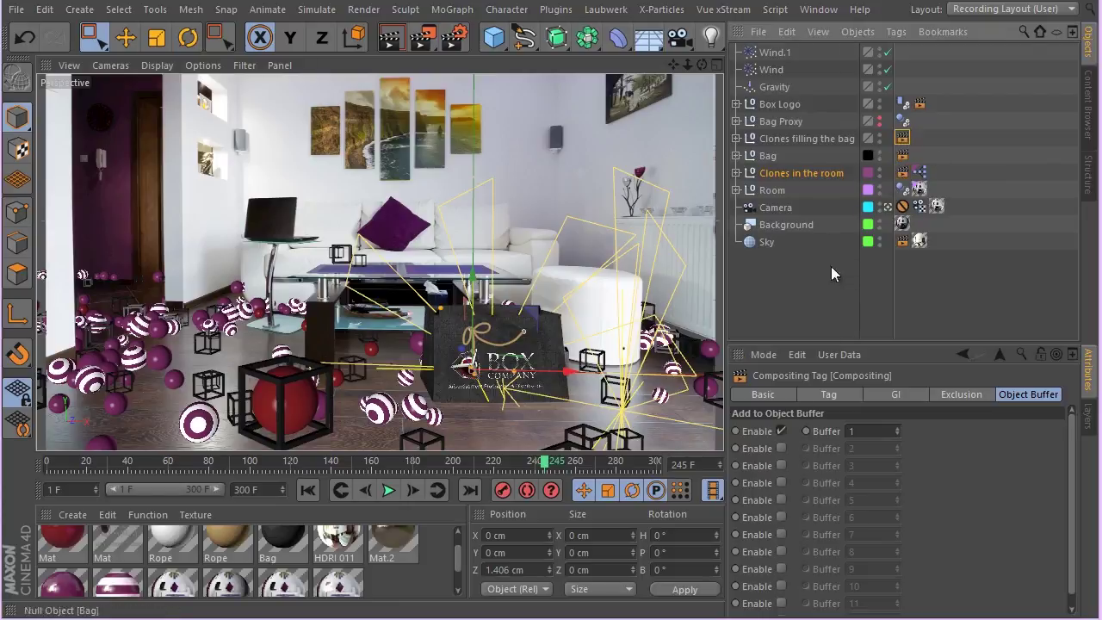
click(781, 465)
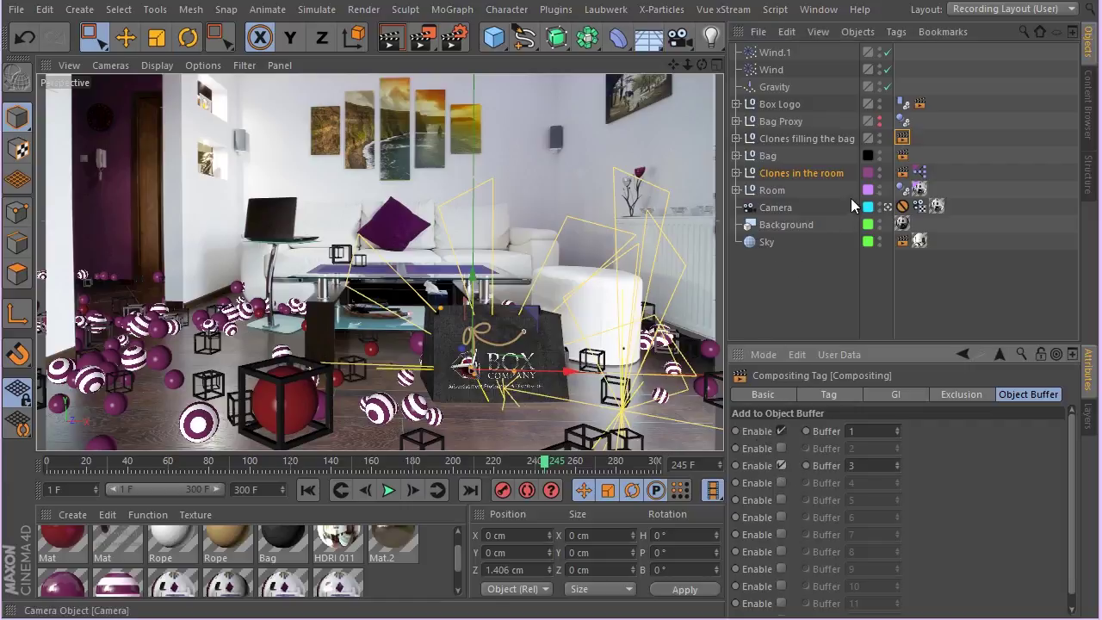
Step: Also enable object buffer 4 in the Bag's Compositing tag and object buffer 5 in the Box Logo's
click(911, 158)
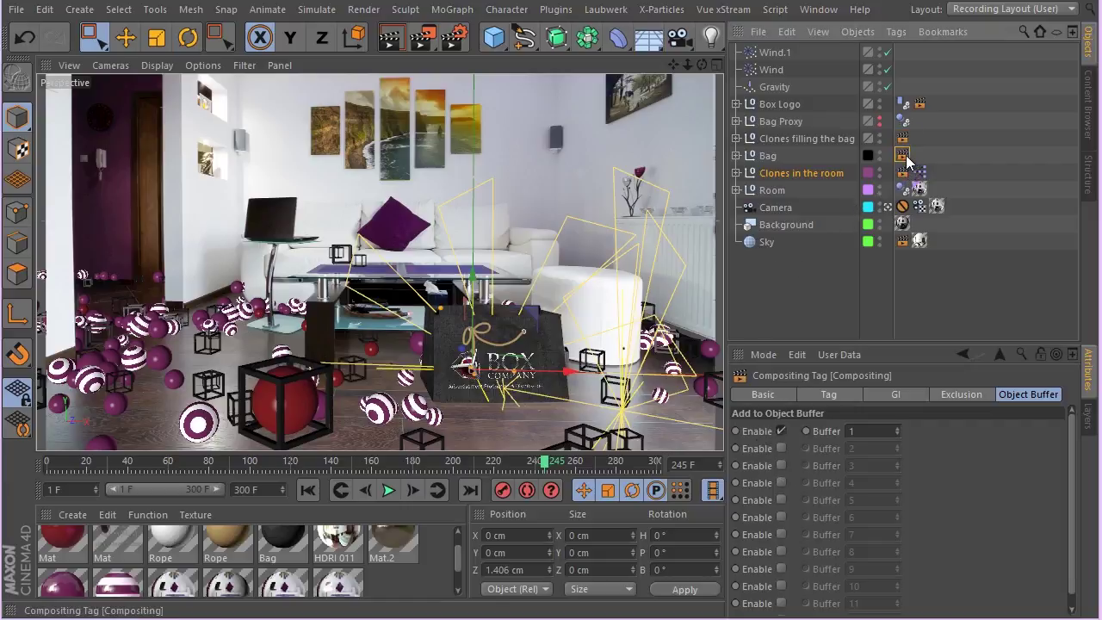
click(780, 483)
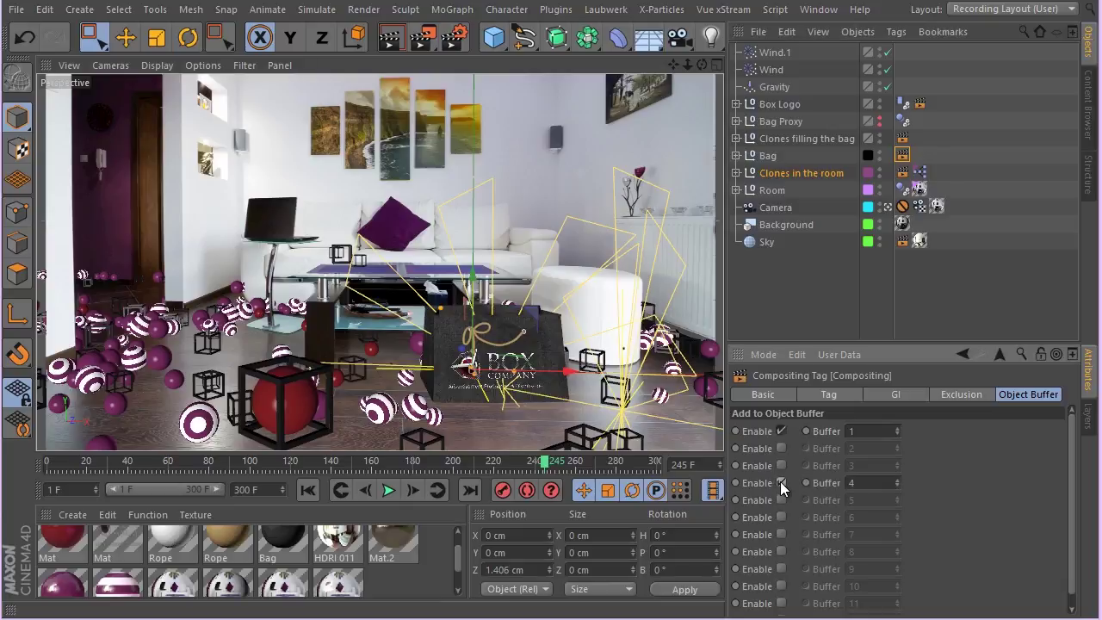
click(920, 103)
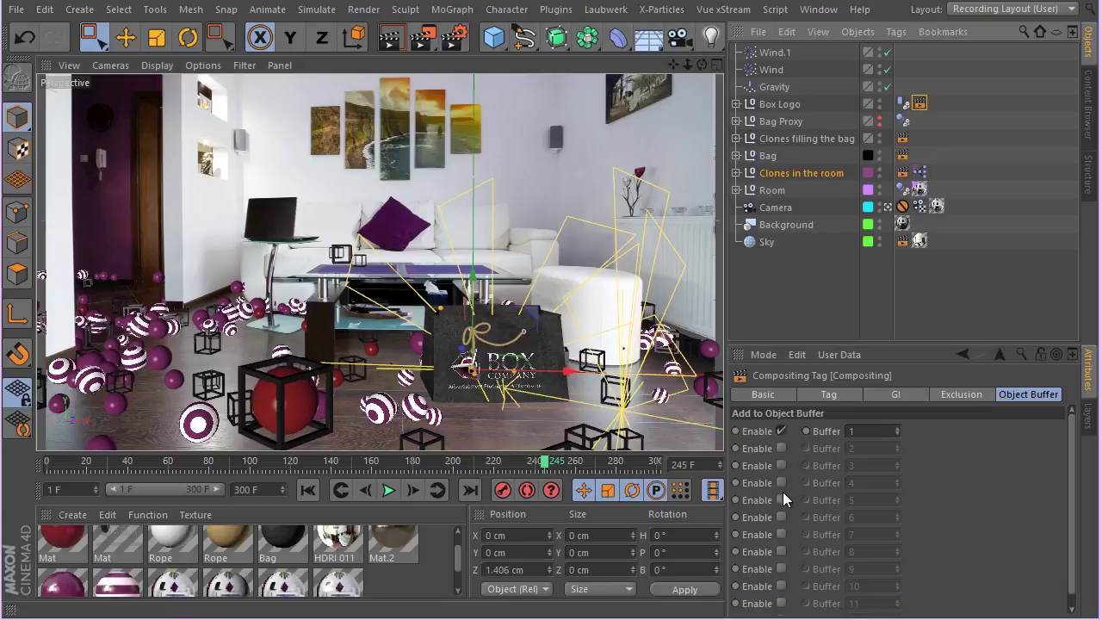
click(781, 499)
drag(886, 345, 885, 448)
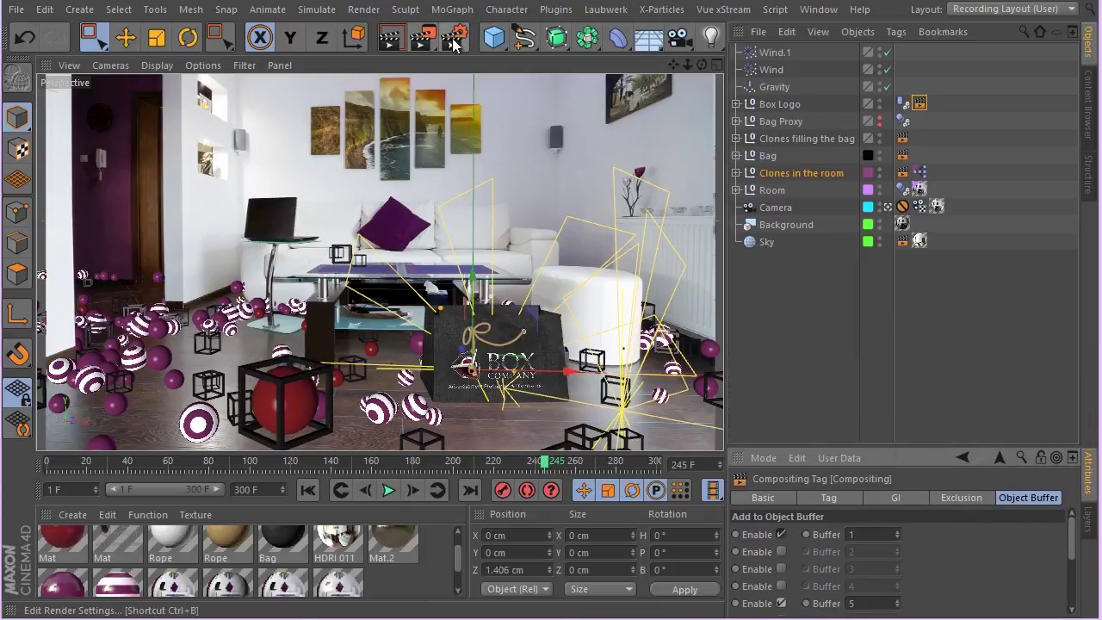
Step: Add five Object Buffer passes to the Multi-Pass output in the render settings
click(426, 33)
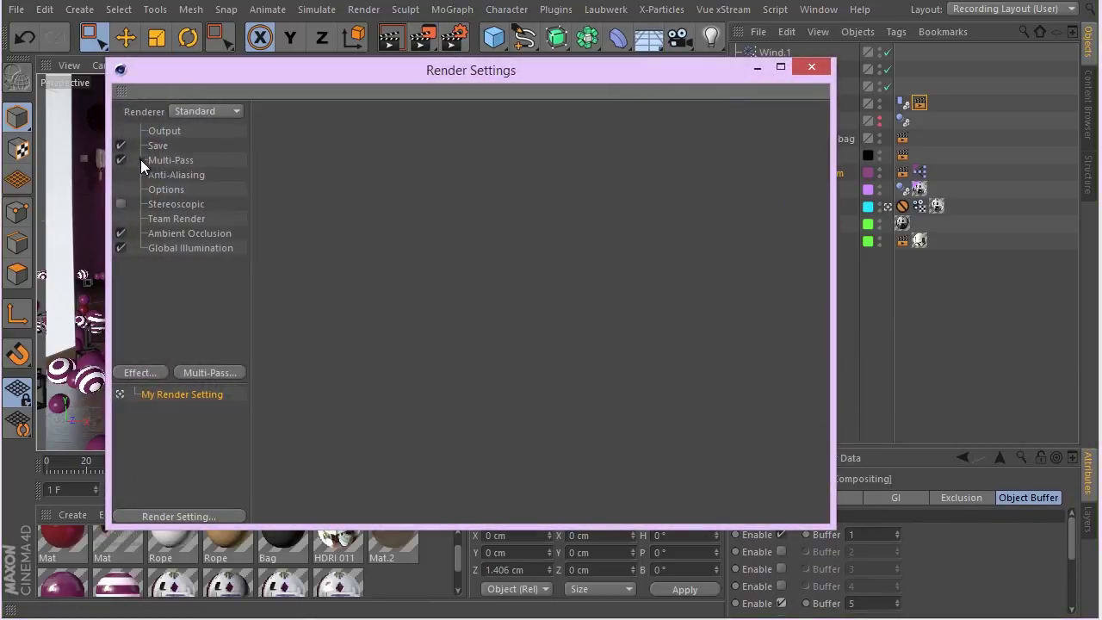
click(141, 159)
right_click(160, 157)
click(190, 182)
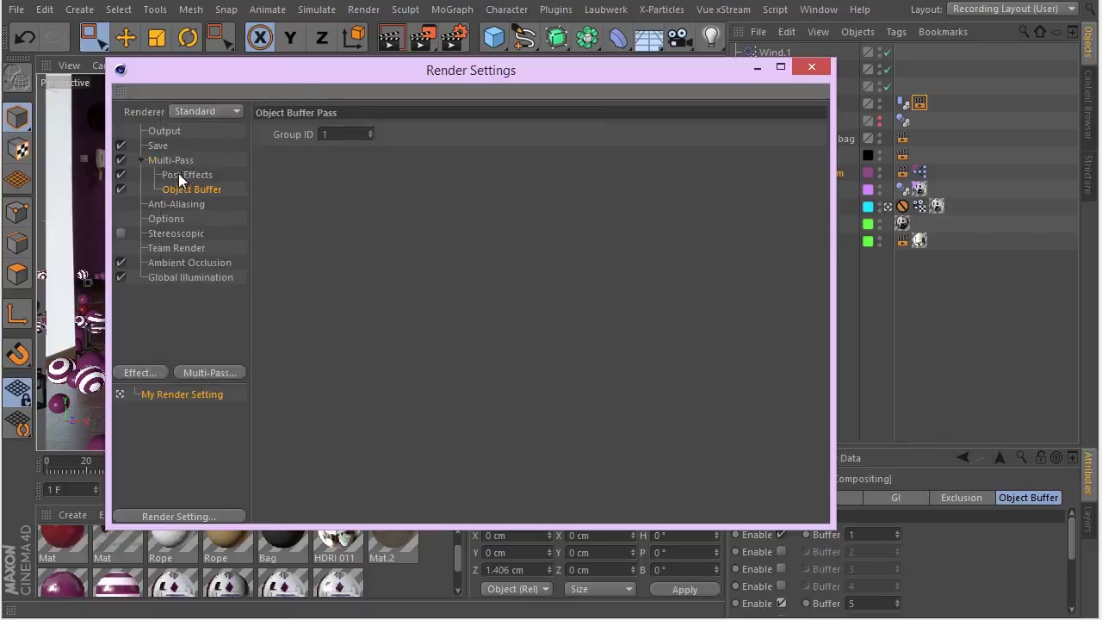
right_click(179, 178)
click(201, 187)
right_click(158, 161)
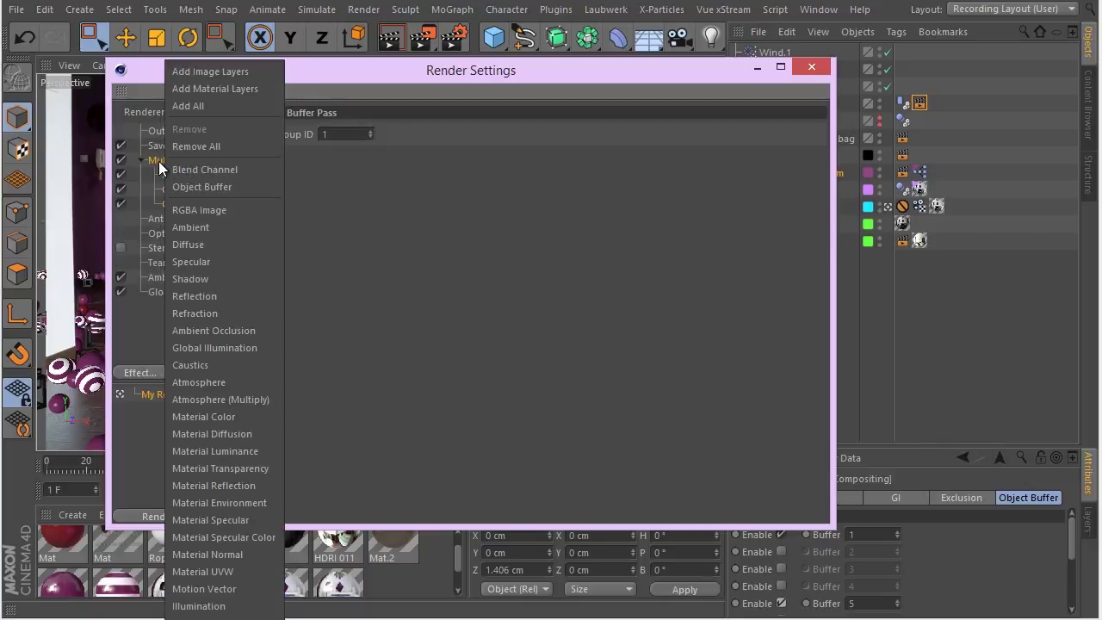
click(245, 189)
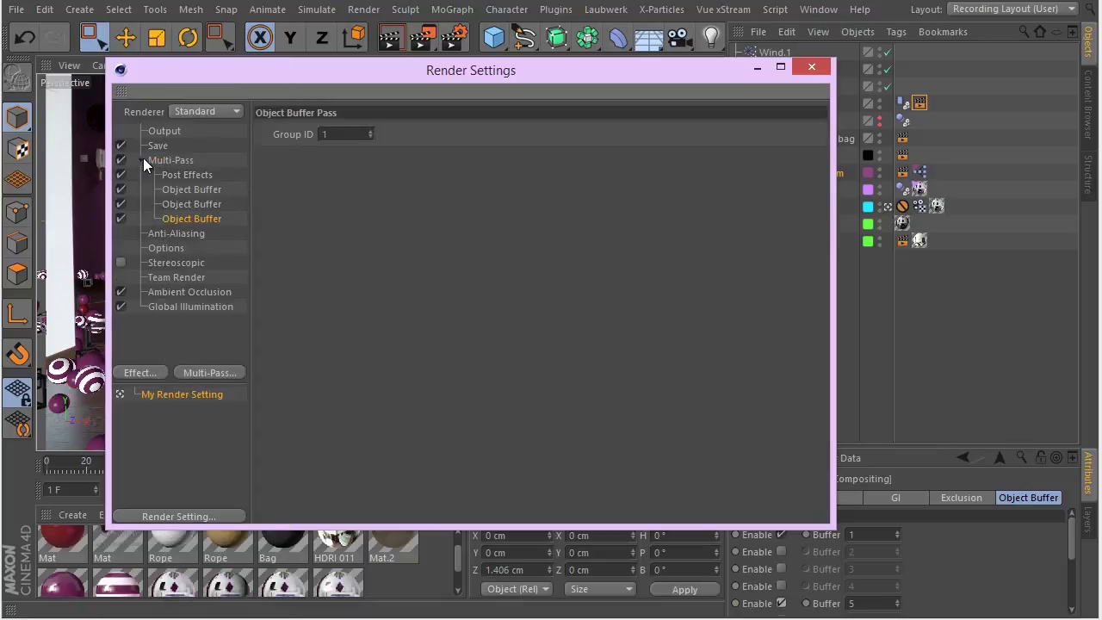
right_click(145, 160)
click(240, 188)
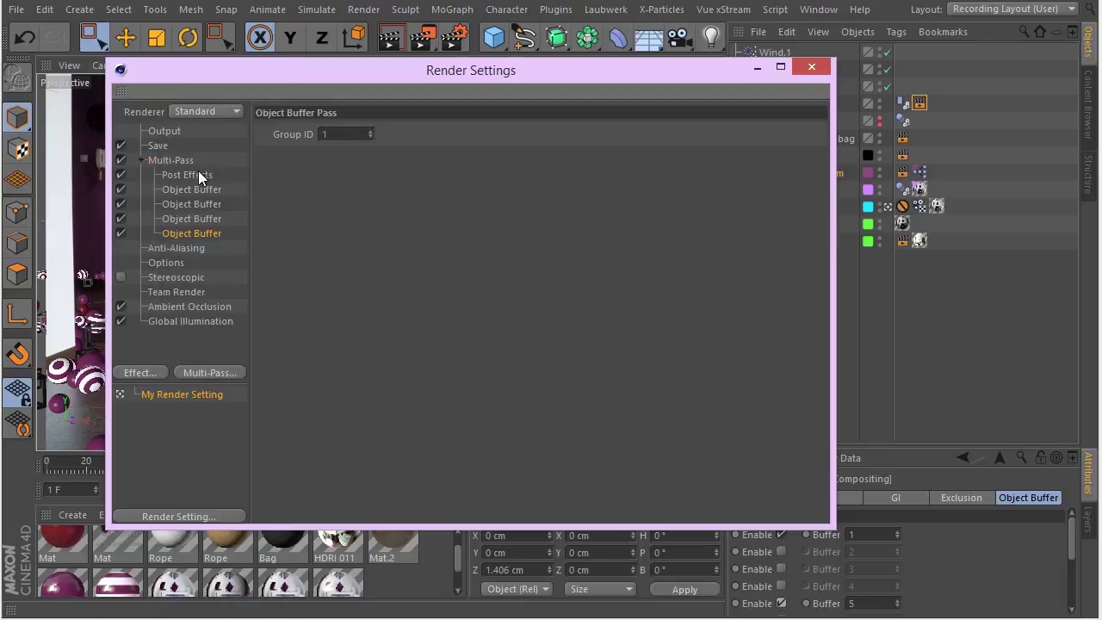
right_click(172, 162)
click(247, 191)
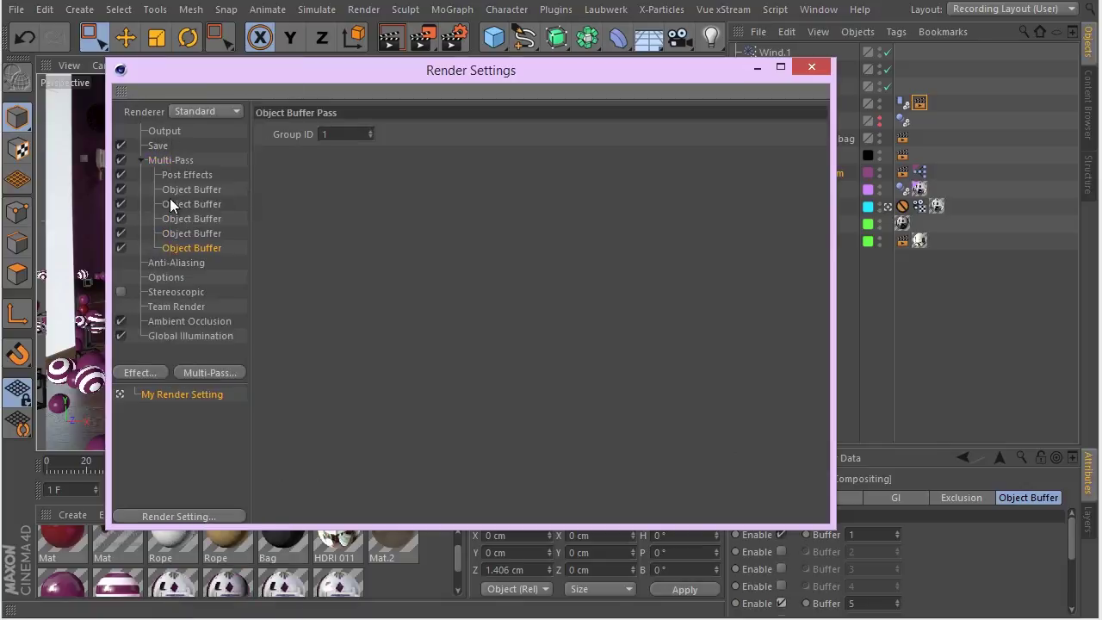
Step: Give the Object Buffer passes separate Group IDs, with 2 for the second and 3 for the third
click(182, 190)
click(213, 205)
click(349, 136)
text(2)
click(191, 218)
click(348, 133)
text(3)
click(340, 134)
click(194, 248)
click(368, 133)
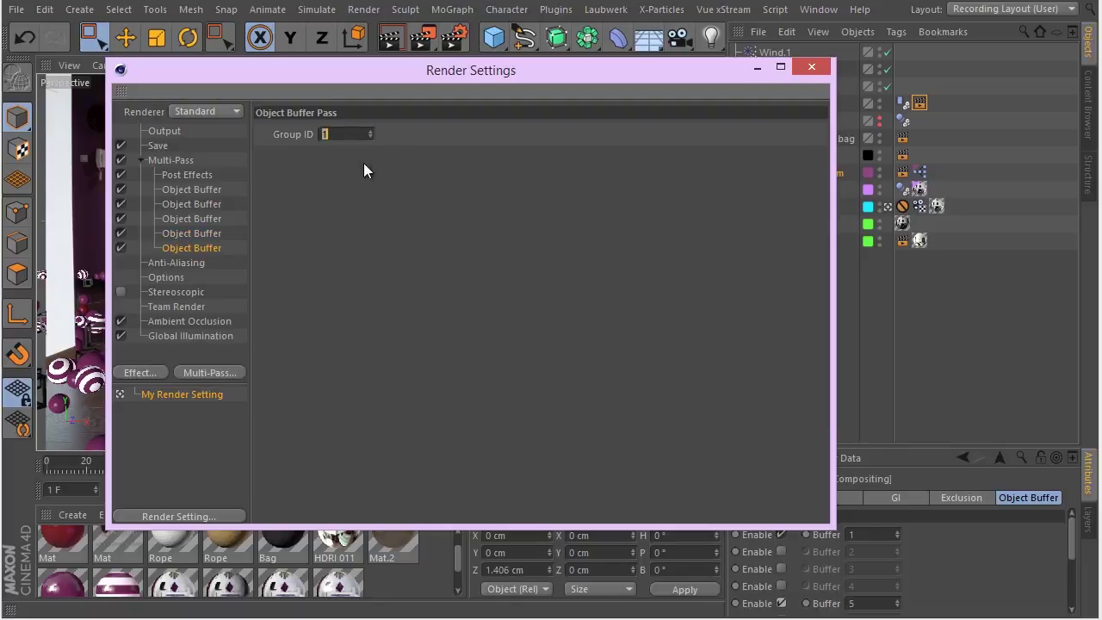
Step: Add Reflection, Ambient Occlusion and Depth passes to the Multi-Pass output and close the render settings
click(175, 162)
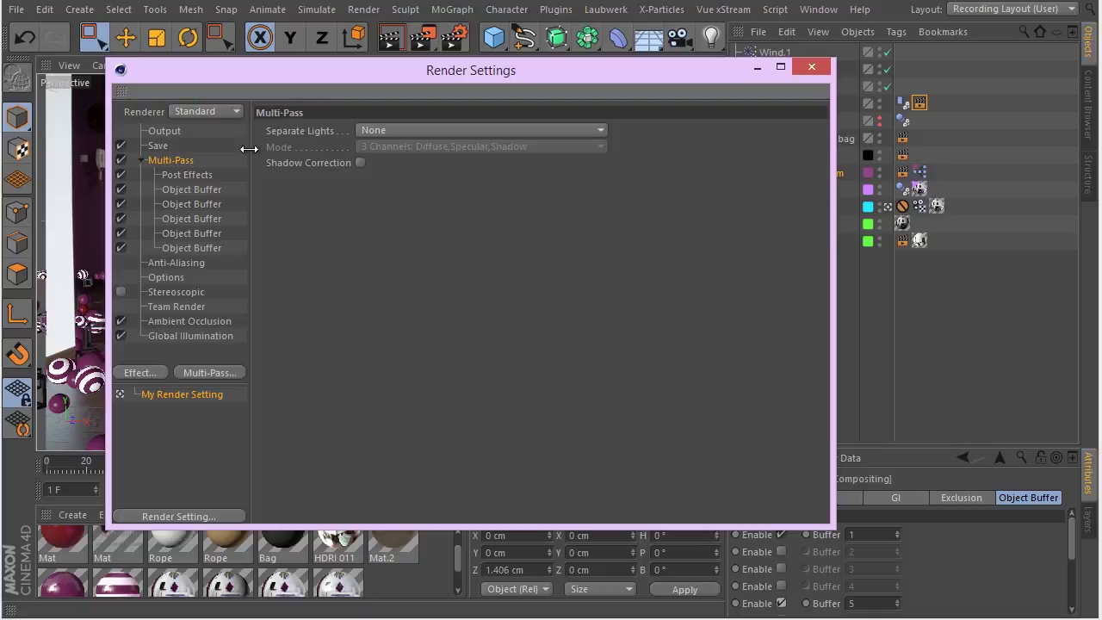
right_click(171, 166)
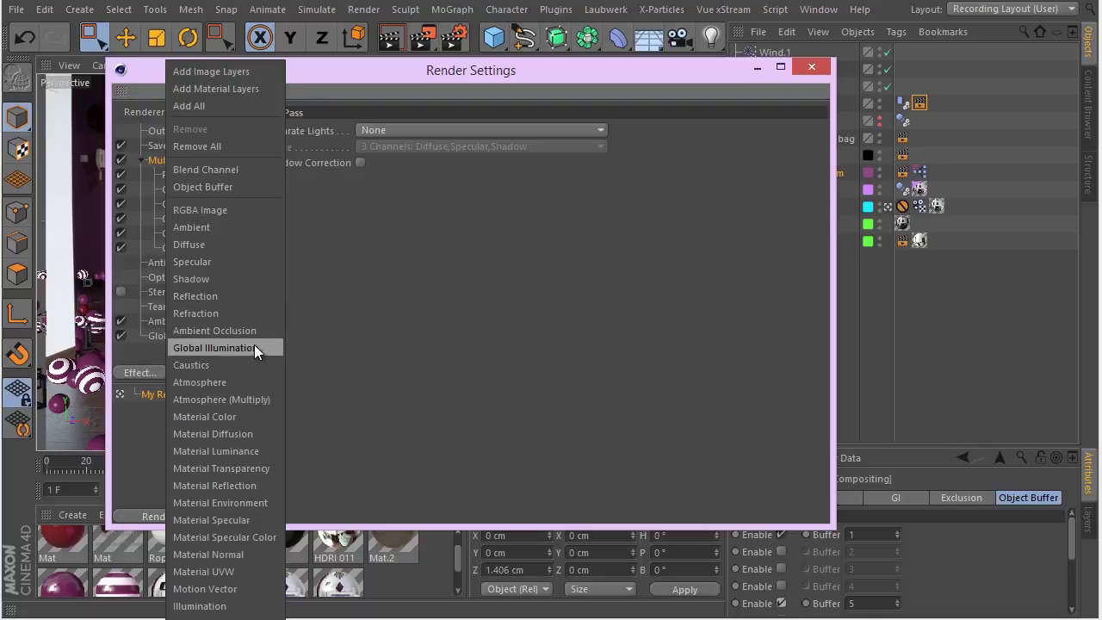
click(259, 298)
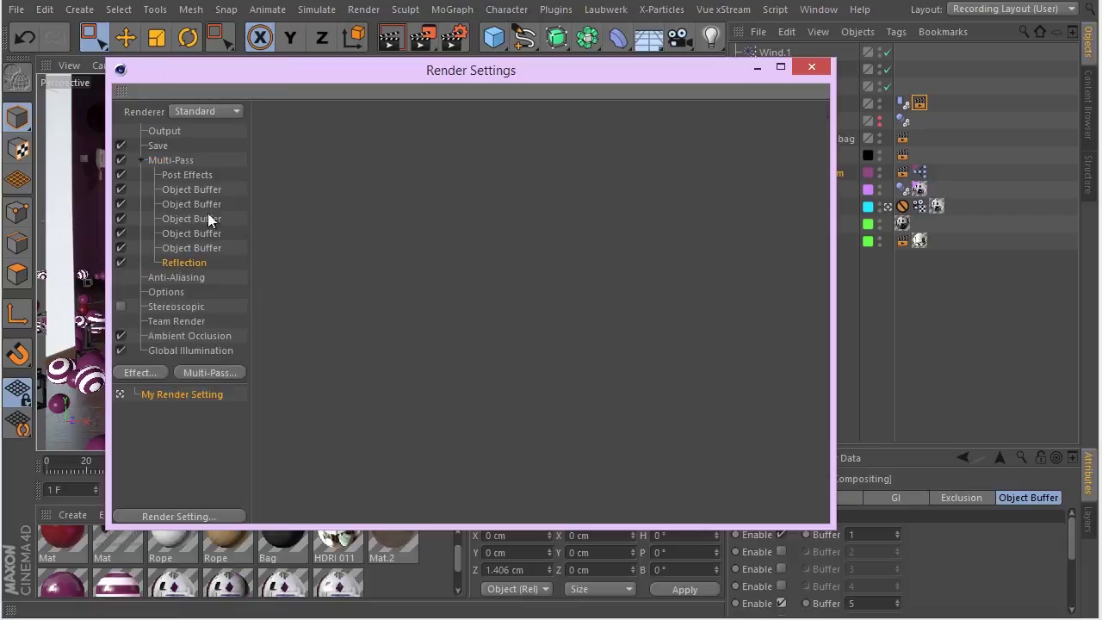
right_click(174, 159)
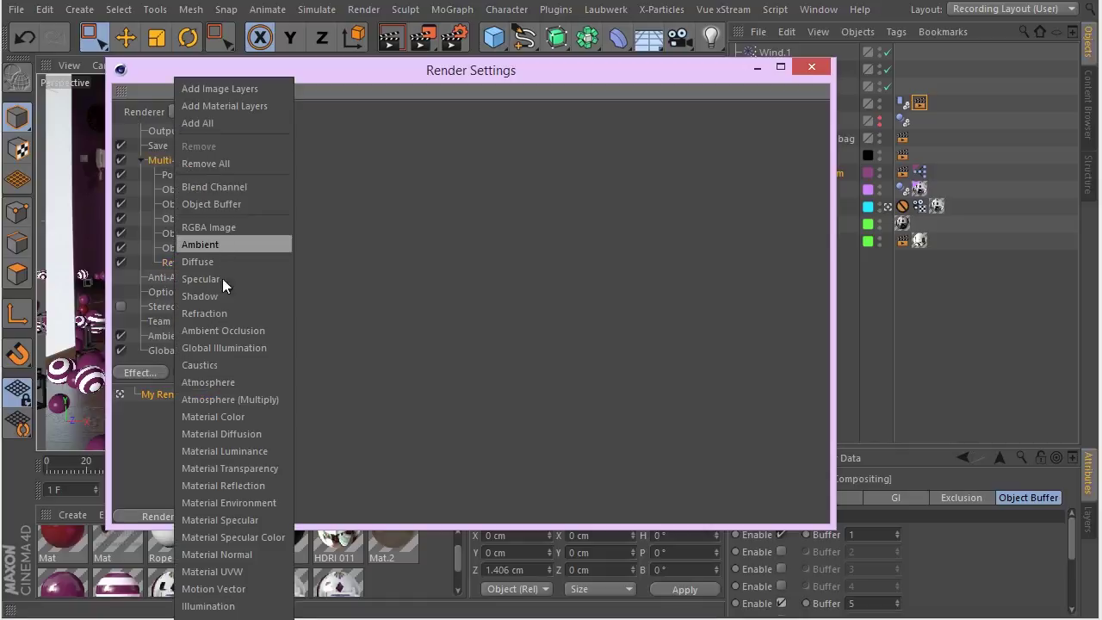
click(265, 334)
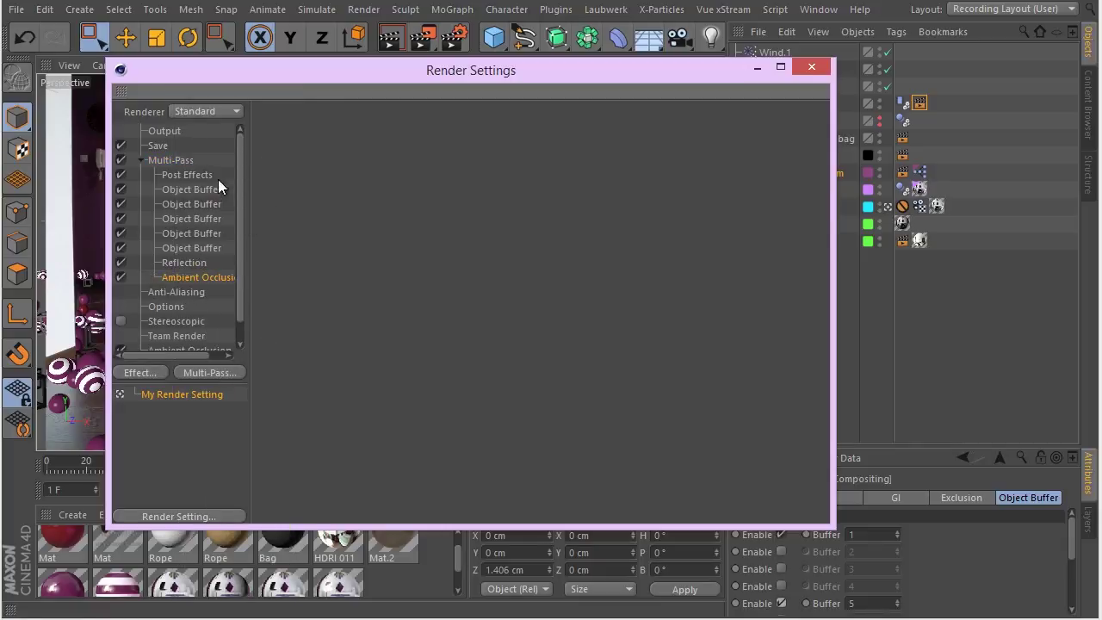
right_click(177, 176)
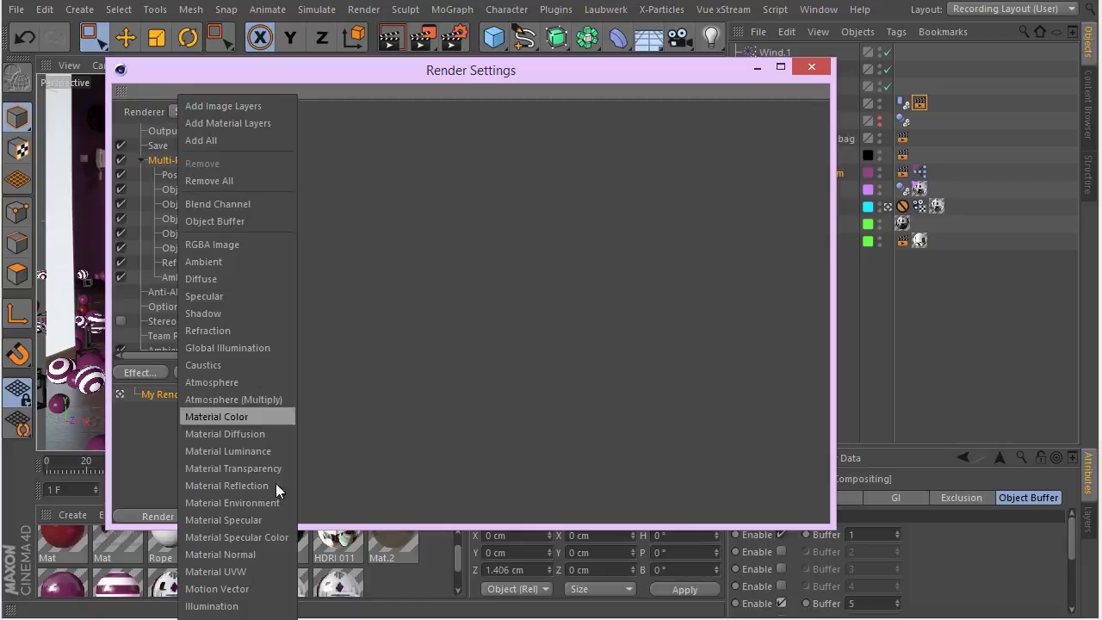
click(272, 617)
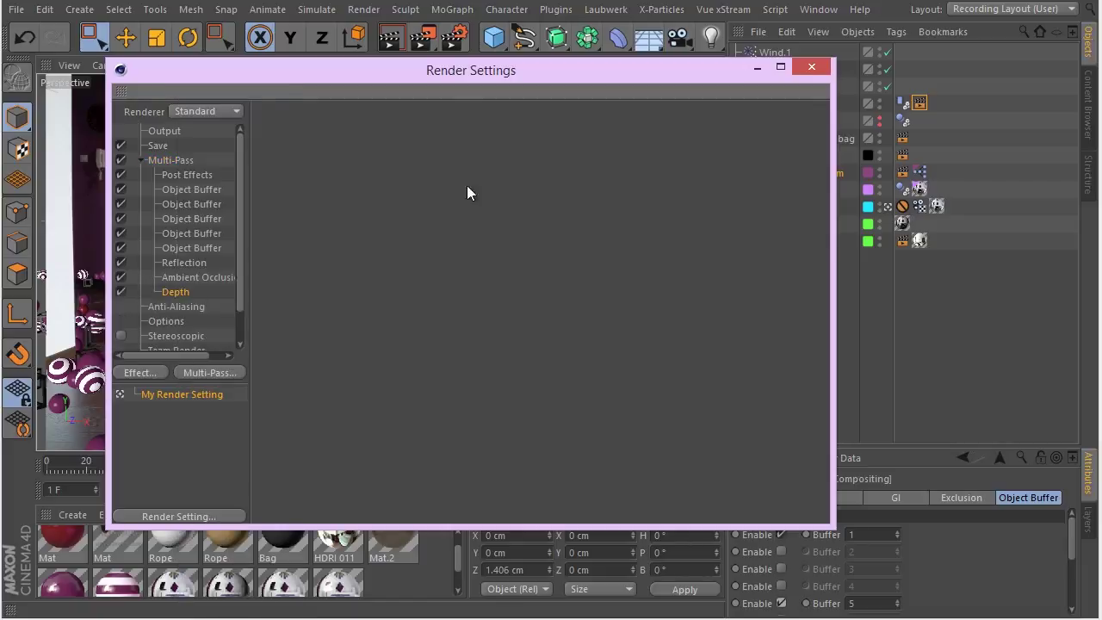
click(812, 68)
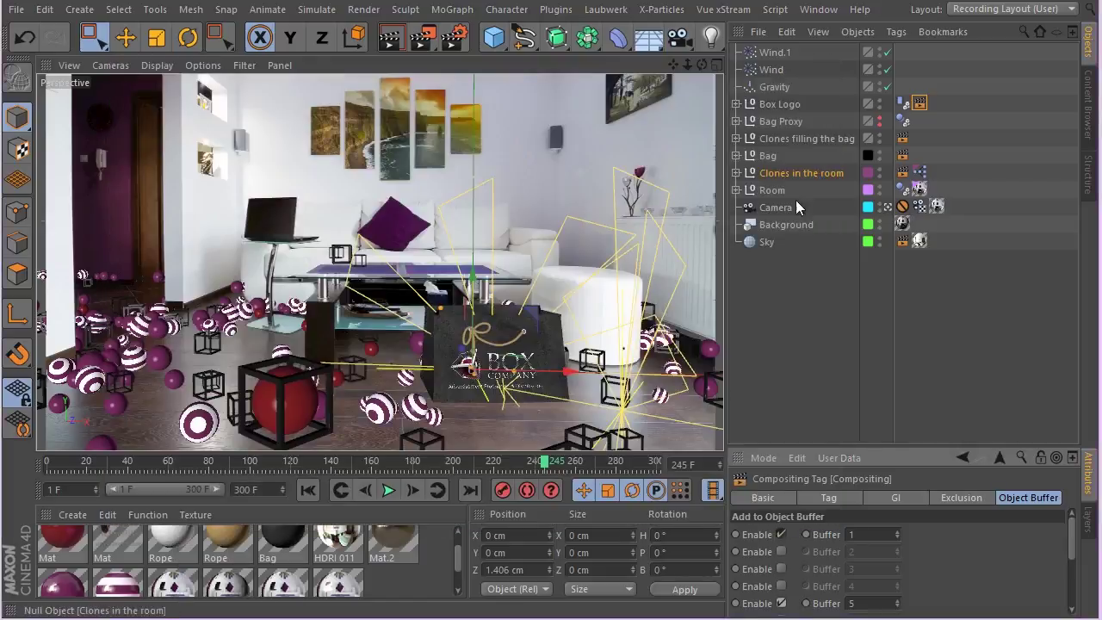
Step: Enable DOF Map Rear Blur in the Camera object's details
click(777, 207)
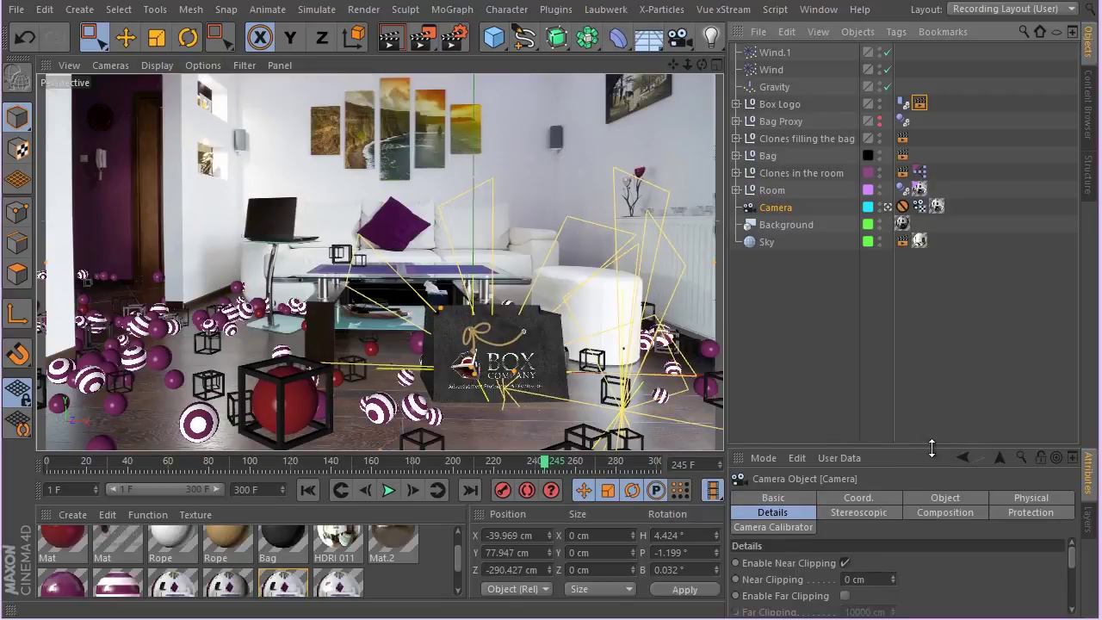
drag(916, 450, 920, 272)
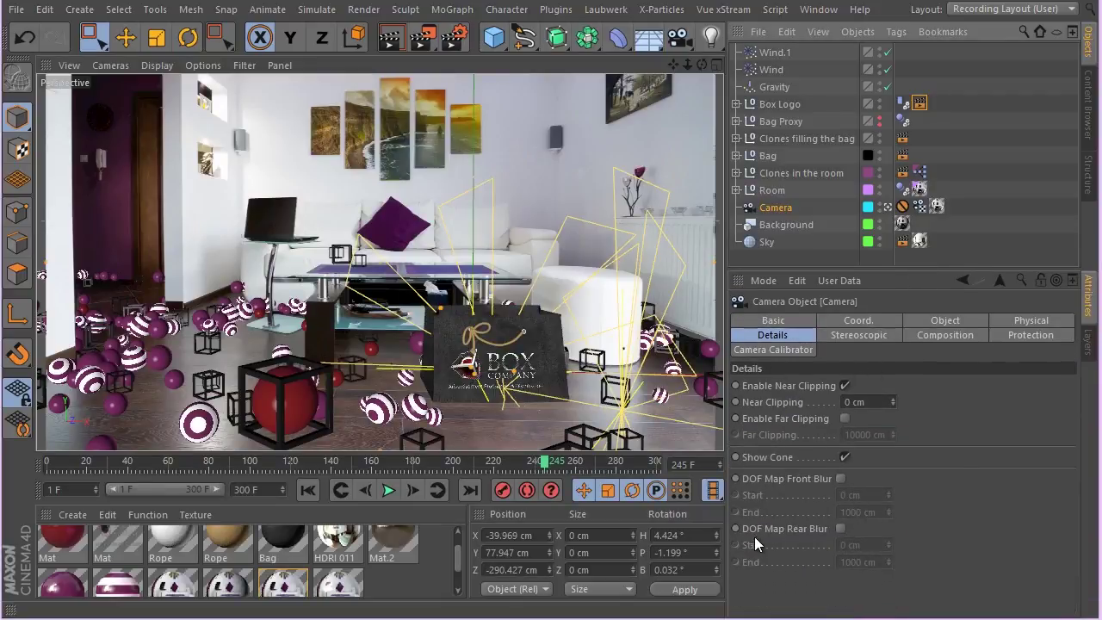
click(843, 531)
Step: In the Top view, pull the Camera's focus plane back into the room with the Move tool
middle_click(428, 249)
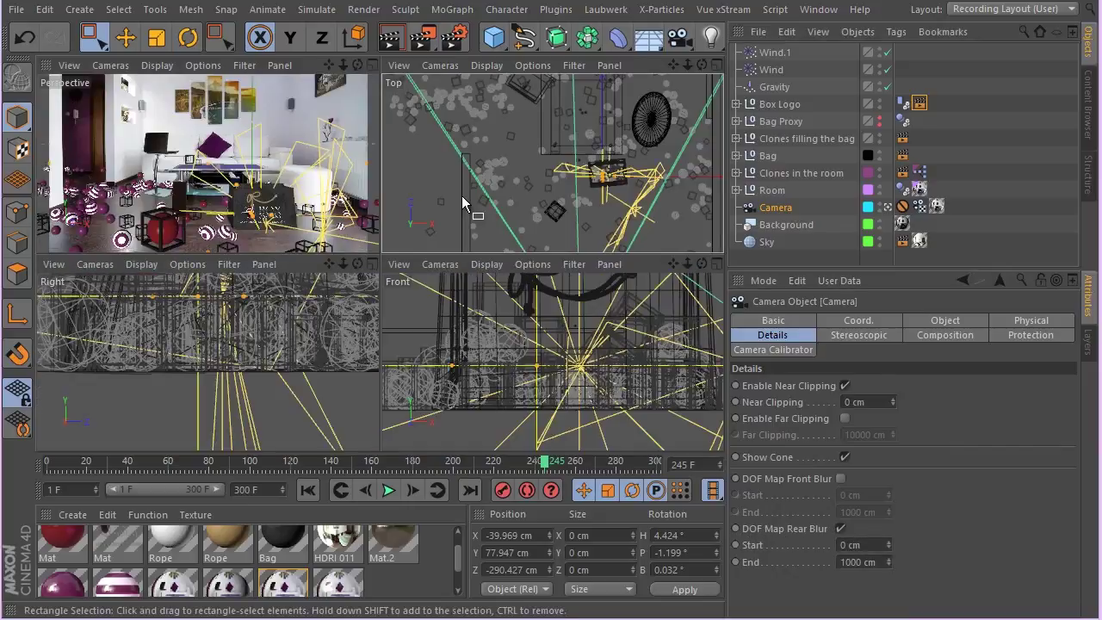
middle_click(428, 249)
scroll(428, 249, down, 10)
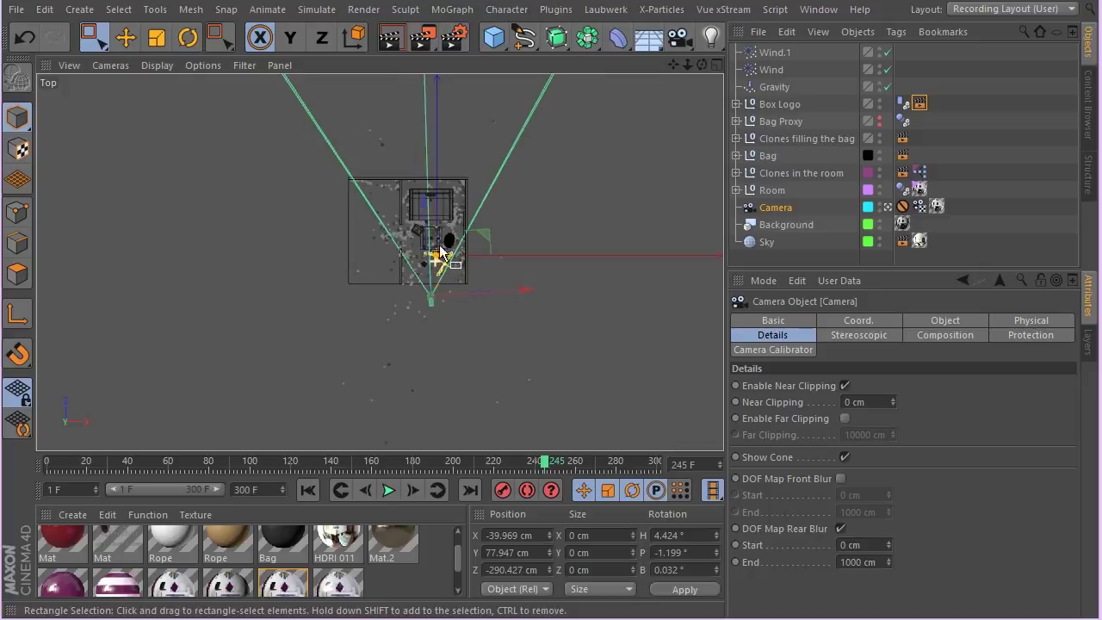
scroll(435, 142, up, 4)
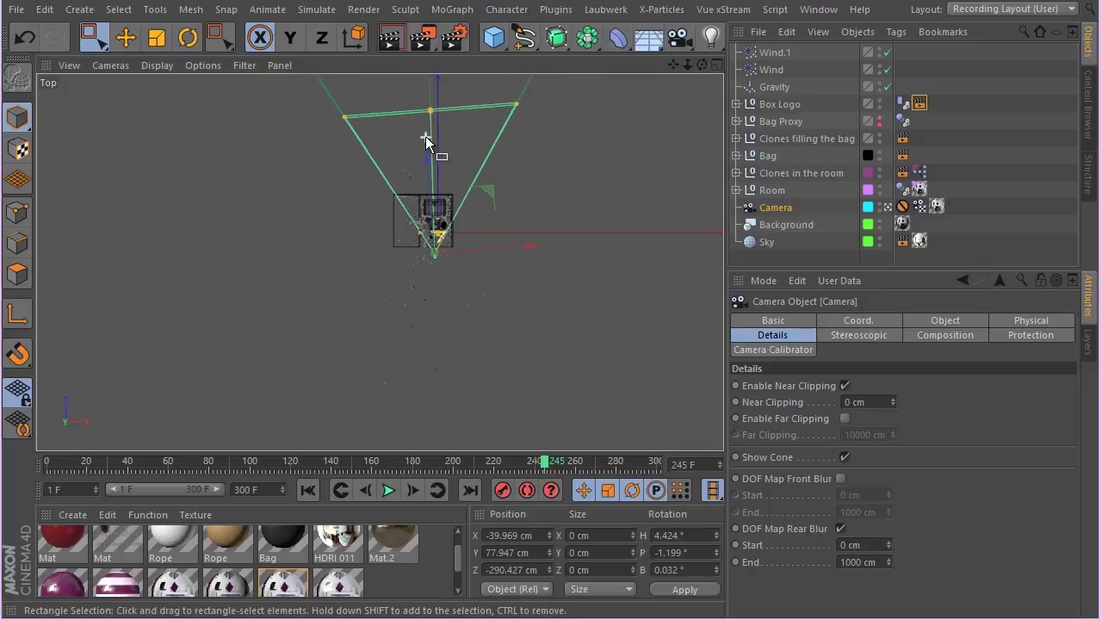
middle_drag(438, 111, 420, 206)
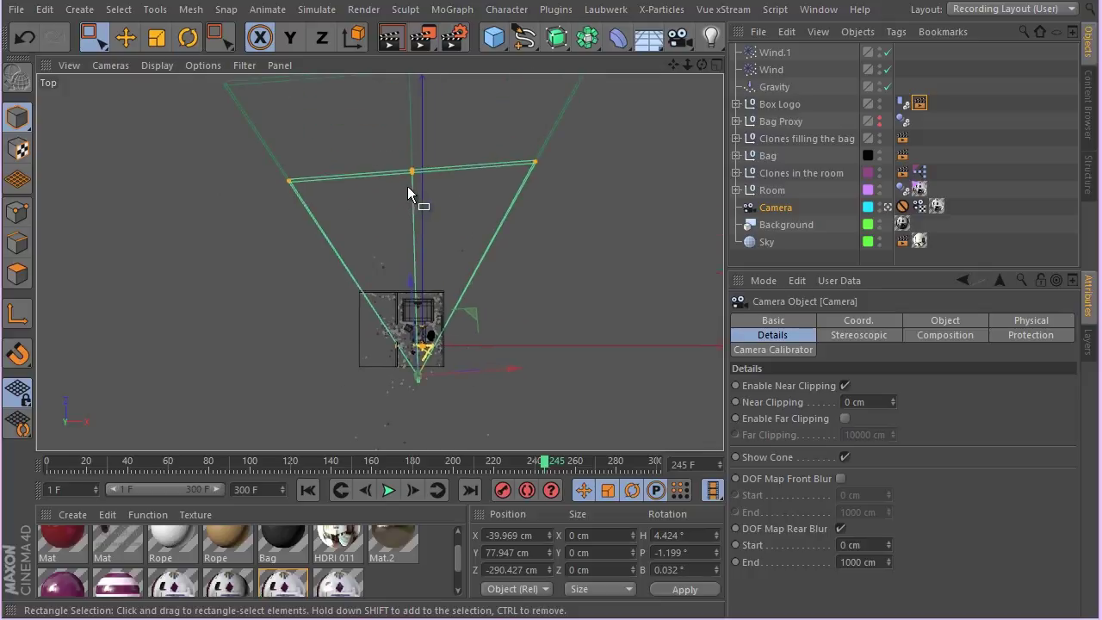
scroll(407, 186, up, 3)
drag(93, 39, 127, 62)
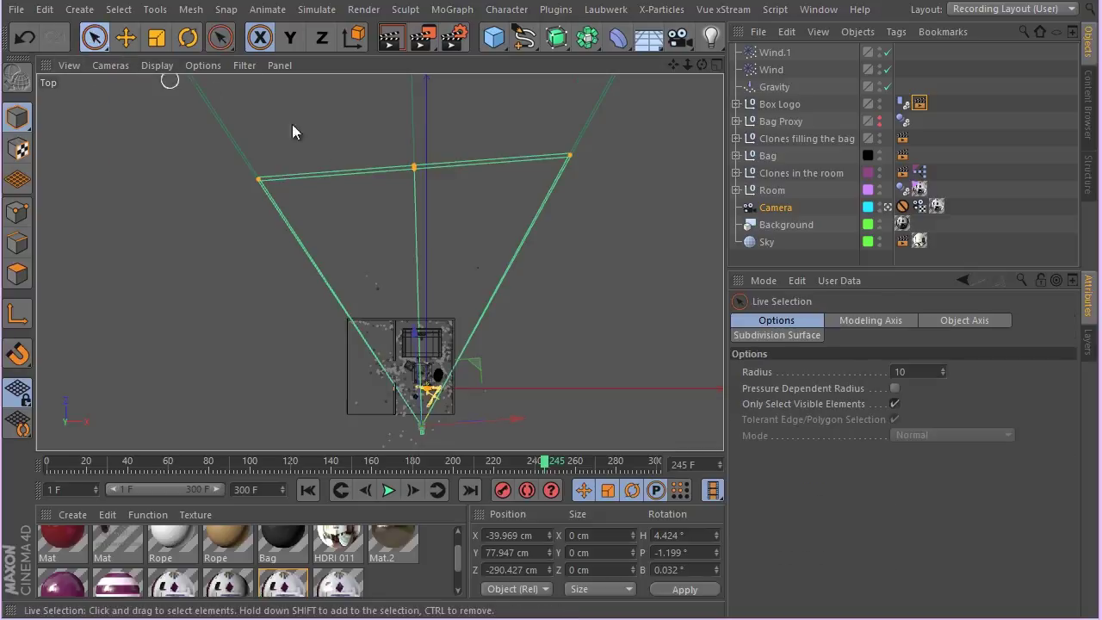
key(e)
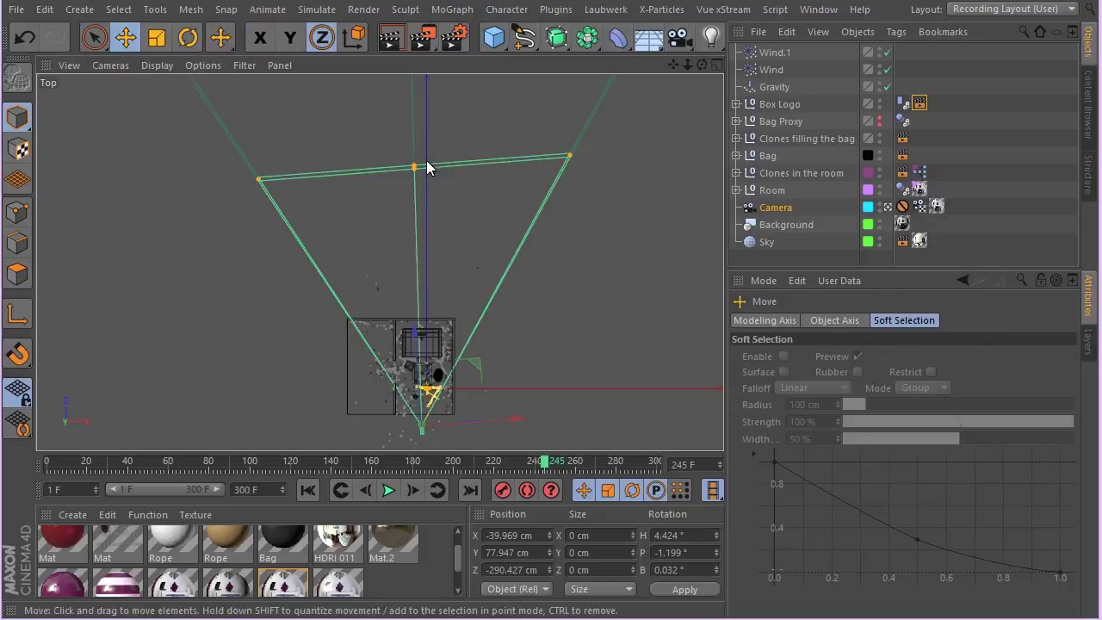
drag(412, 167, 452, 392)
Step: Fine-tune the Camera's focus plane in the Top view so that it passes through the Box Company bag
scroll(454, 394, up, 2)
scroll(454, 394, up, 4)
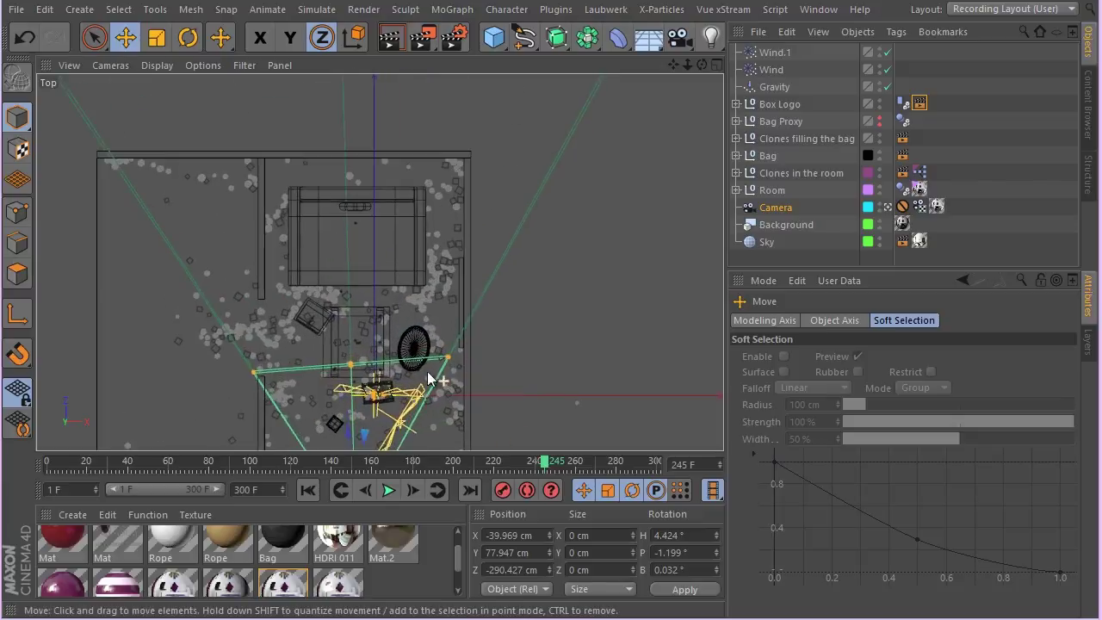
scroll(443, 389, up, 2)
alt+middle_drag(442, 389, 332, 136)
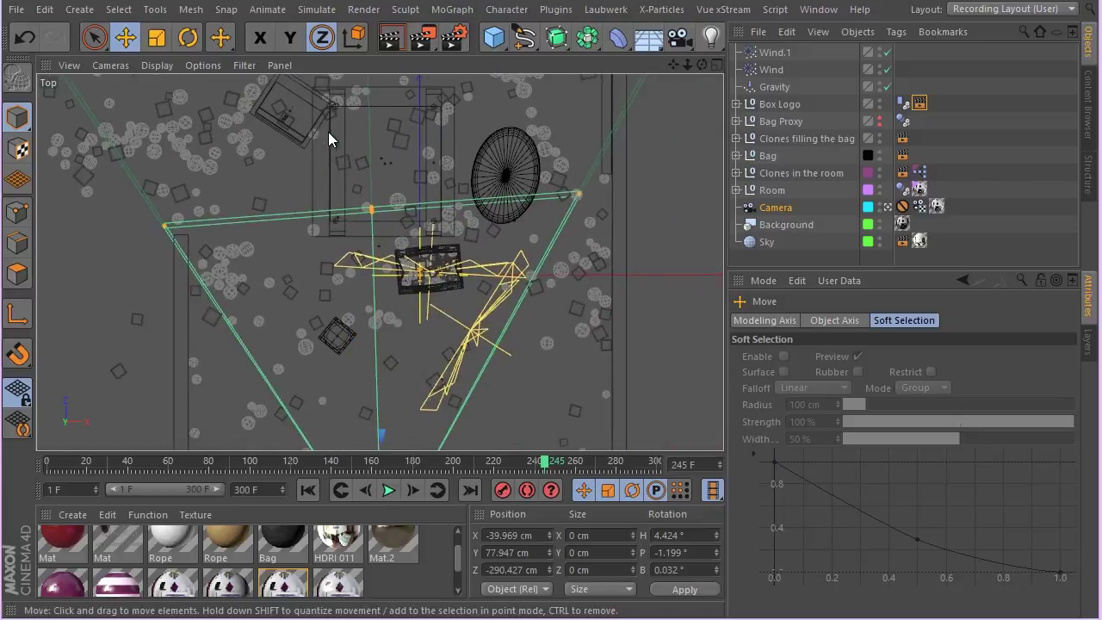
drag(383, 227, 390, 276)
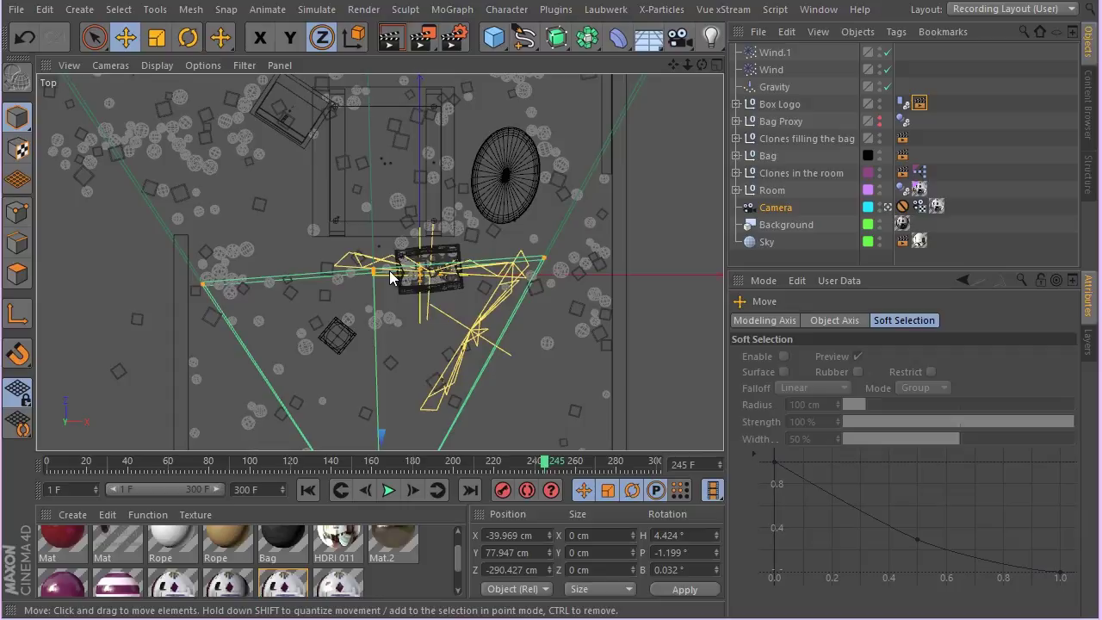
drag(373, 270, 394, 283)
Step: Move the Camera's rear blur plane to just behind the room's back wall and return to the Perspective view
scroll(394, 278, down, 5)
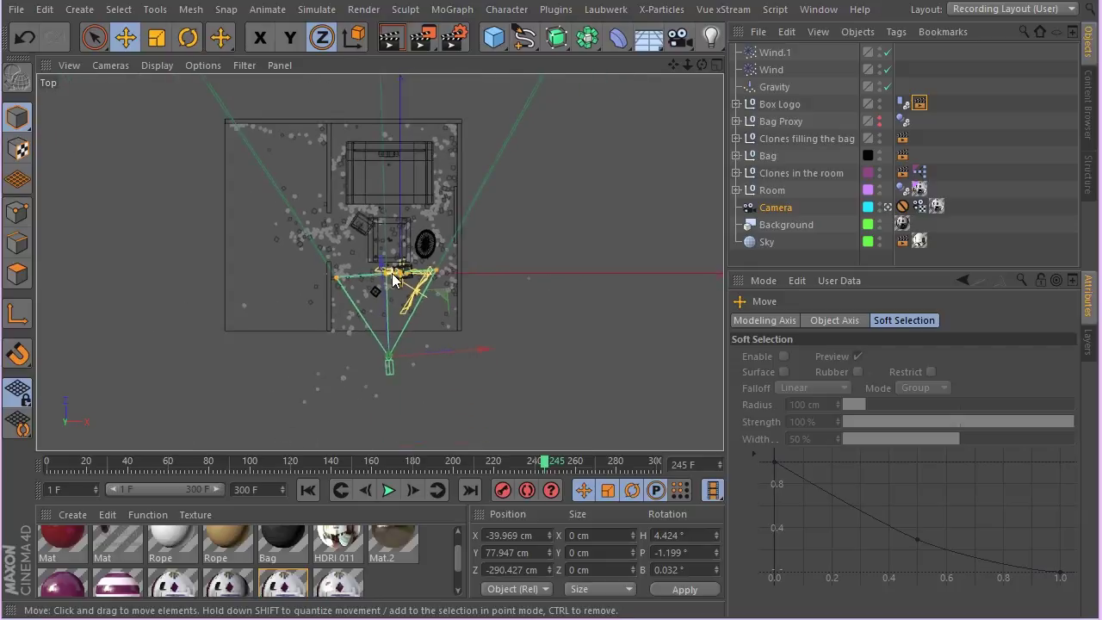
scroll(394, 278, down, 4)
scroll(390, 171, up, 4)
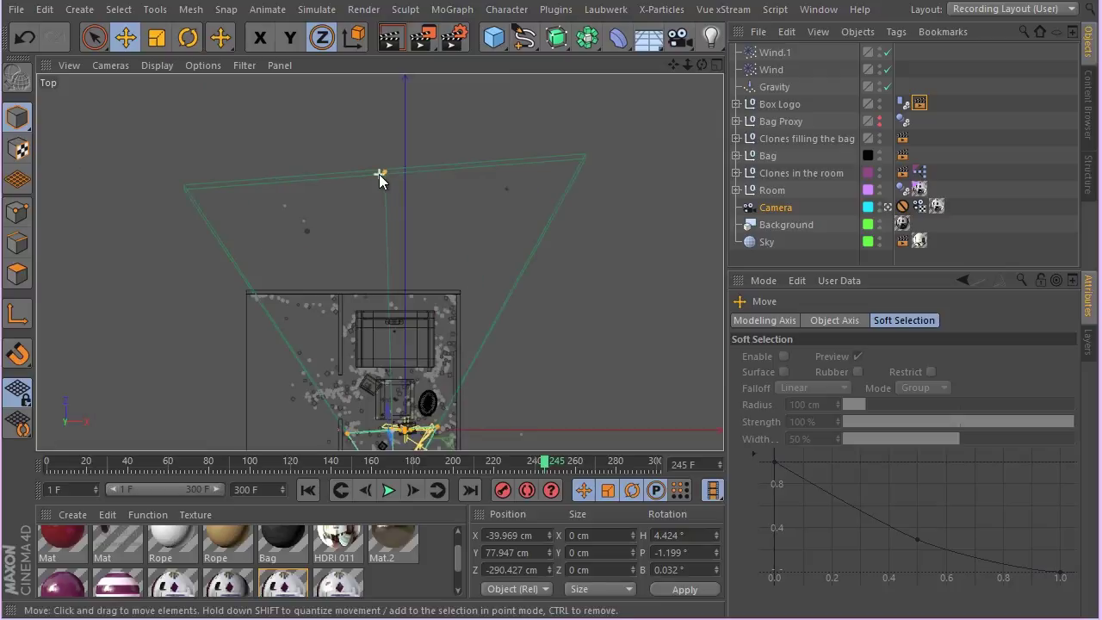
drag(379, 174, 385, 255)
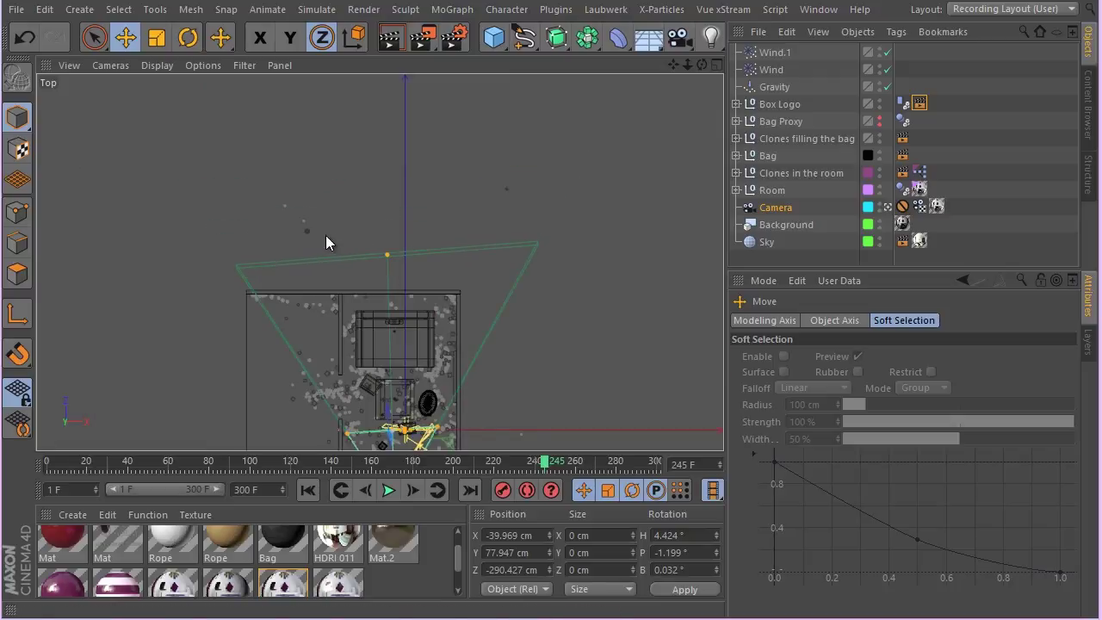
middle_click(267, 207)
middle_click(240, 157)
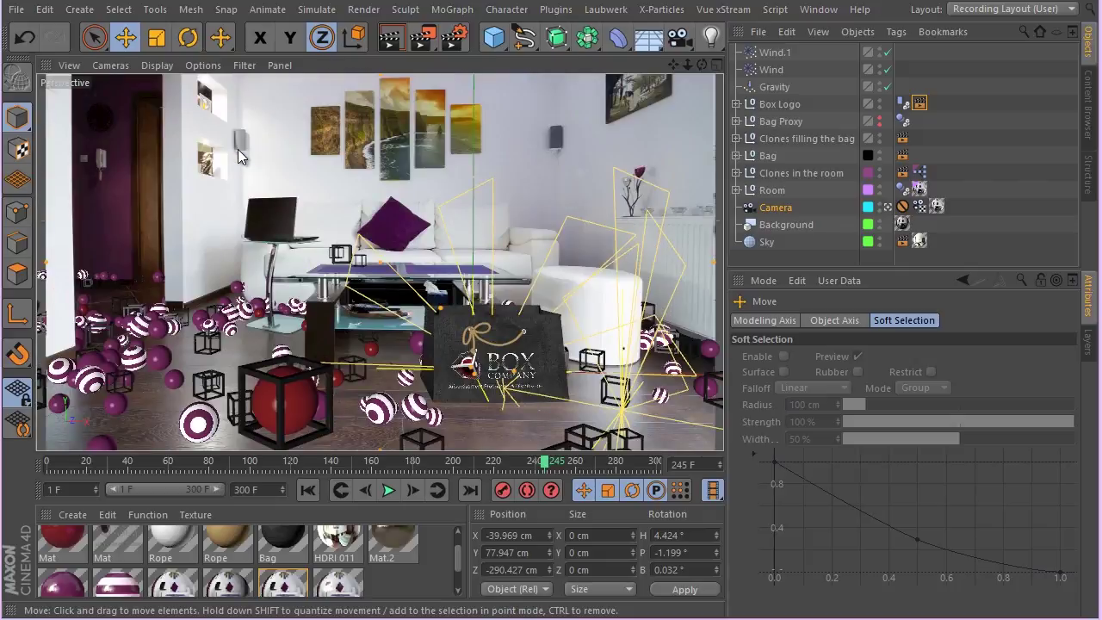
Step: Open the render settings and examine the Multi-Pass options and the list of available renderers
click(454, 40)
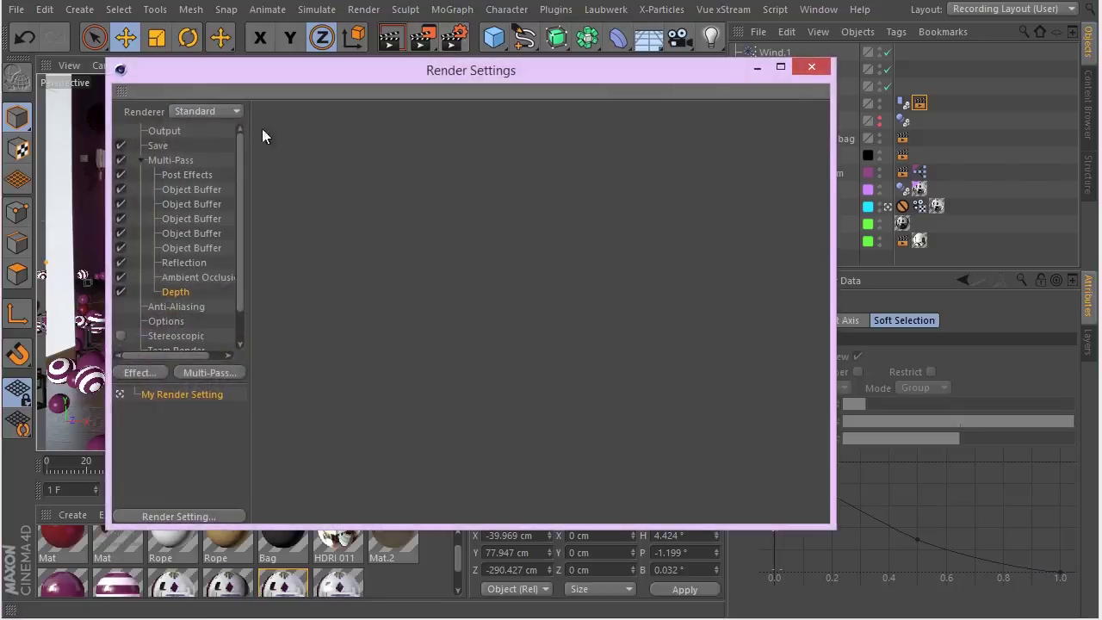
click(177, 160)
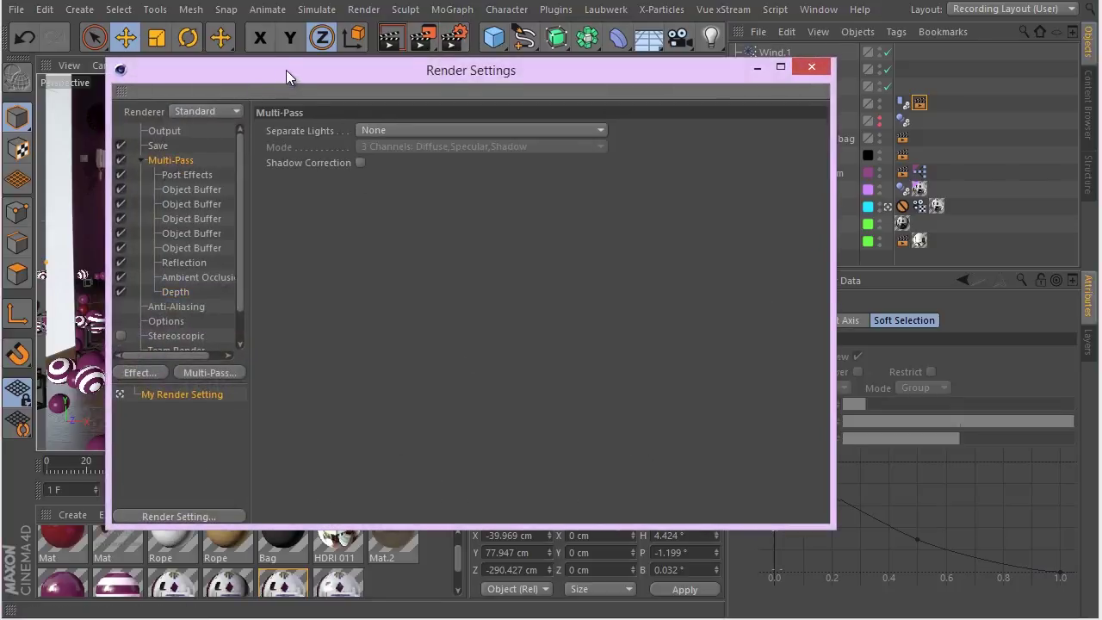
drag(287, 72, 288, 28)
click(234, 68)
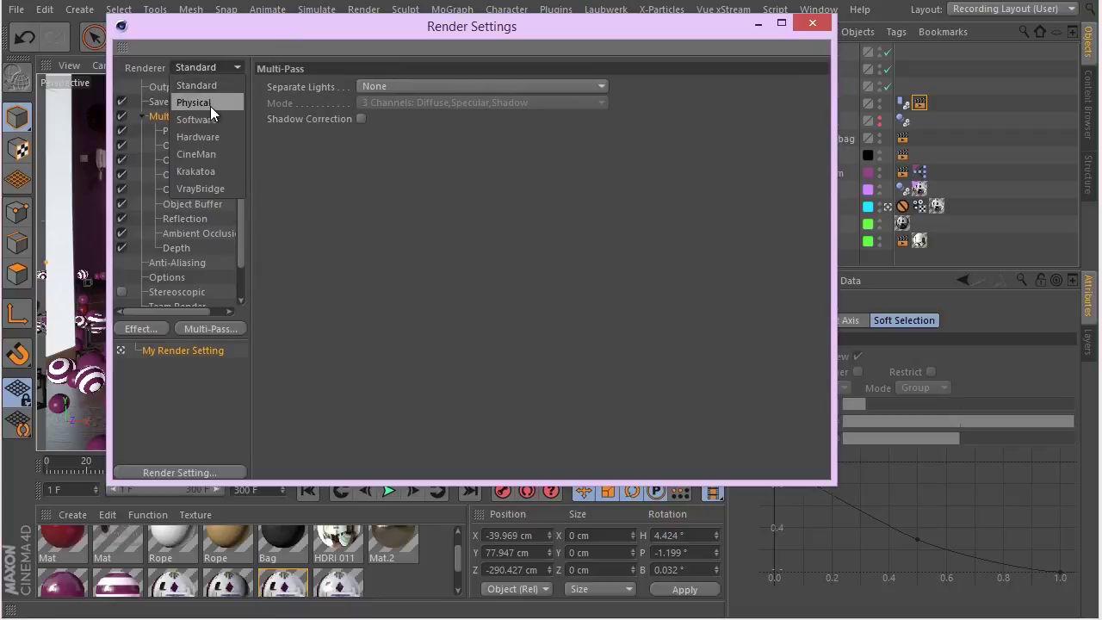
click(287, 33)
drag(427, 26, 590, 39)
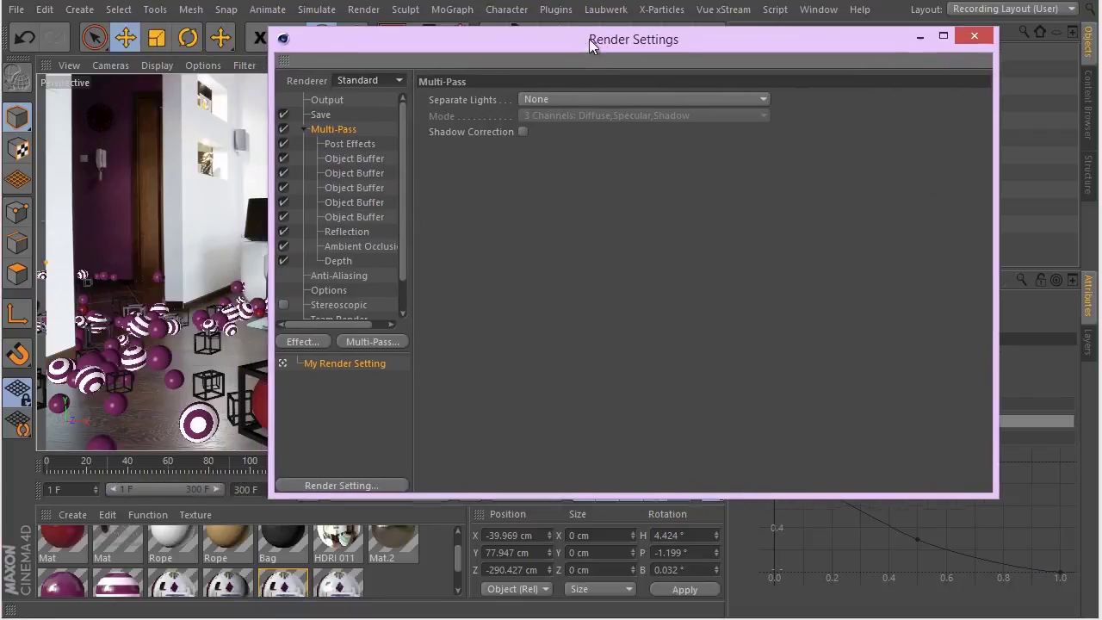
click(383, 81)
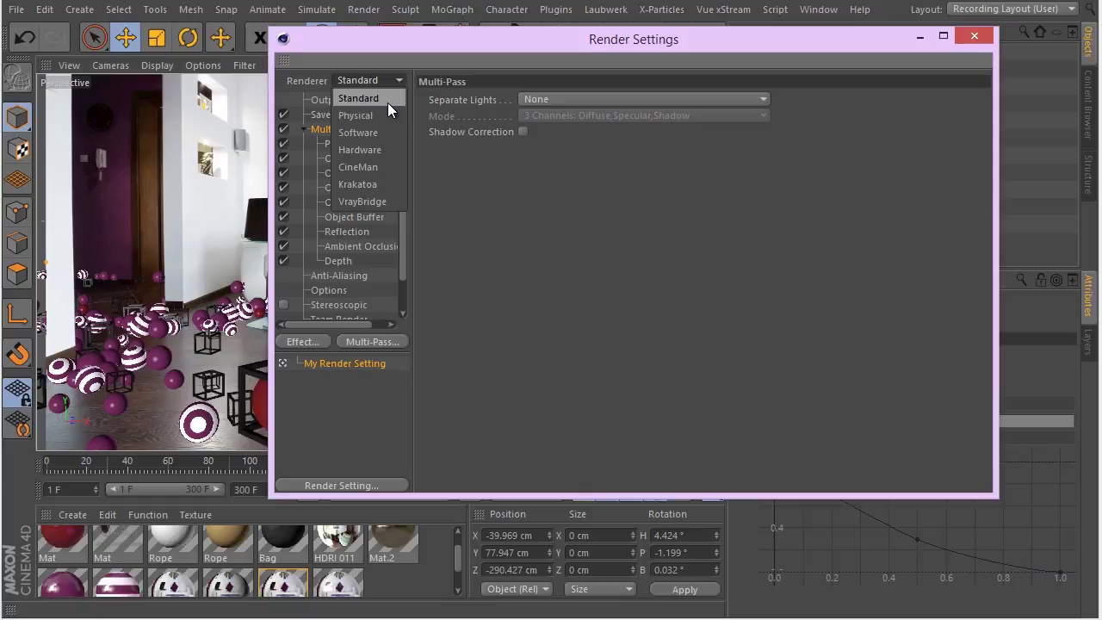
click(473, 191)
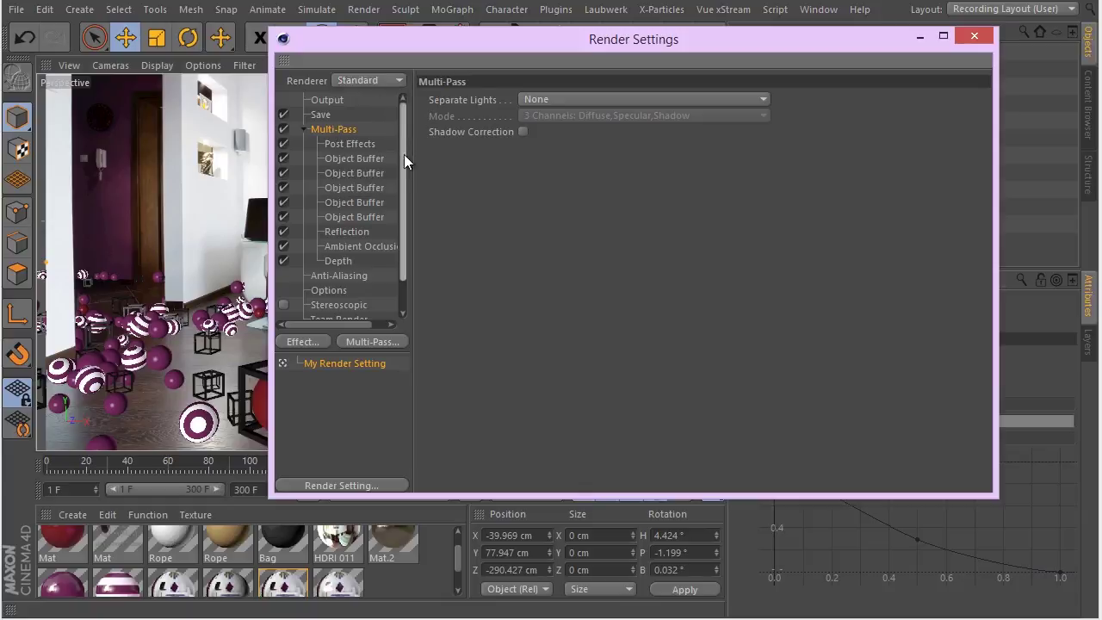
Step: Set Anti-Aliasing to Best in the render settings
scroll(404, 159, down, 2)
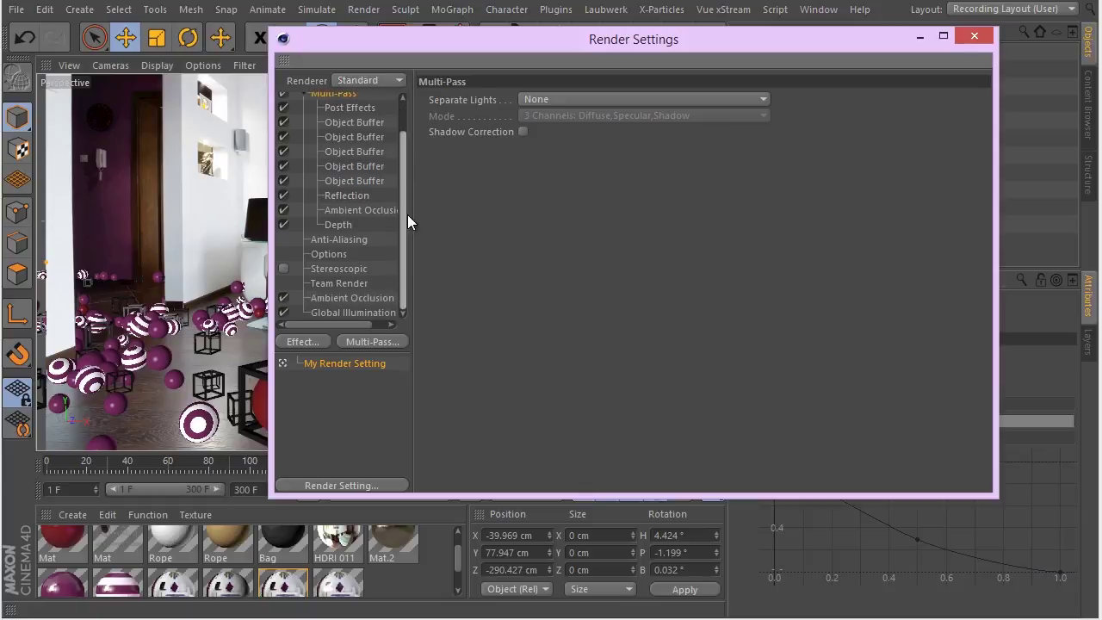
click(349, 241)
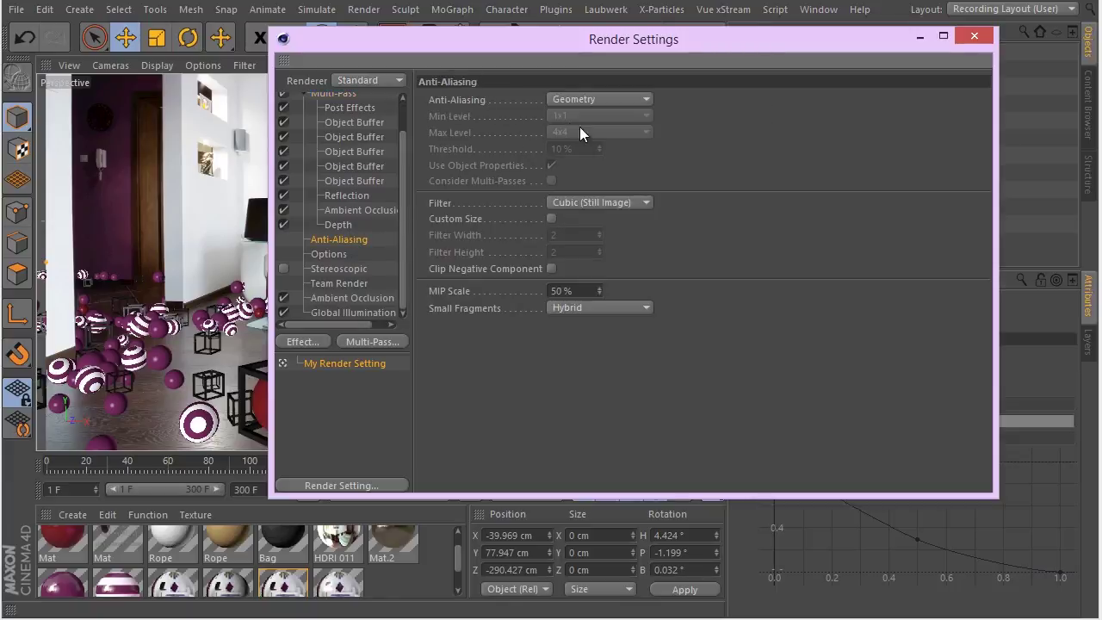
click(607, 100)
click(607, 149)
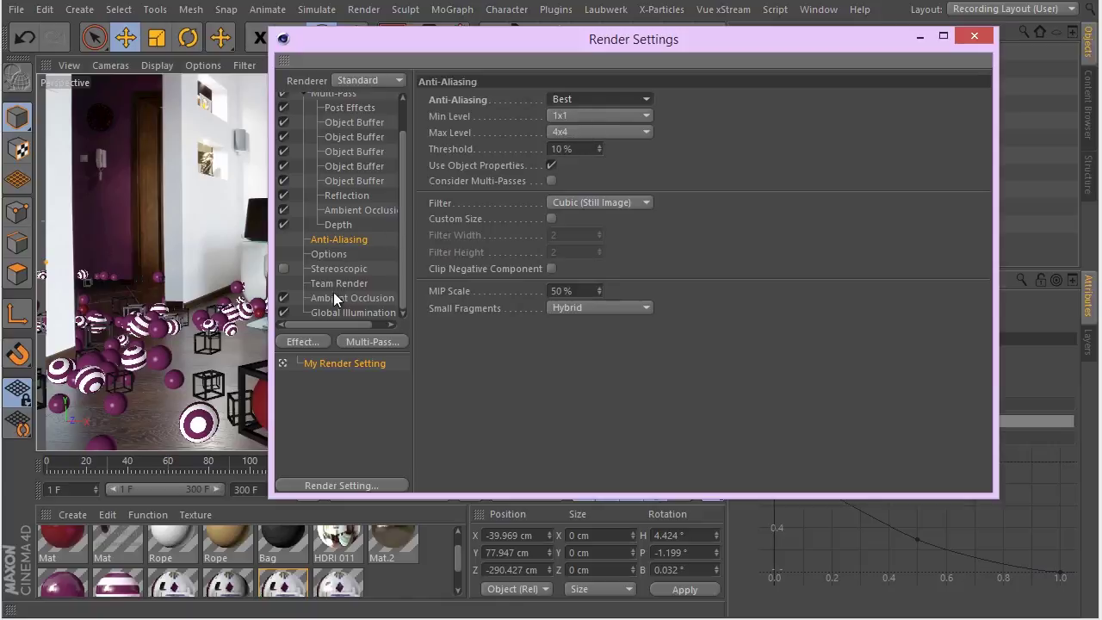
Step: Set the Ambient Occlusion effect's Minimum Samples to 20, Maximum Samples to 200 and Accuracy to 30%
click(375, 298)
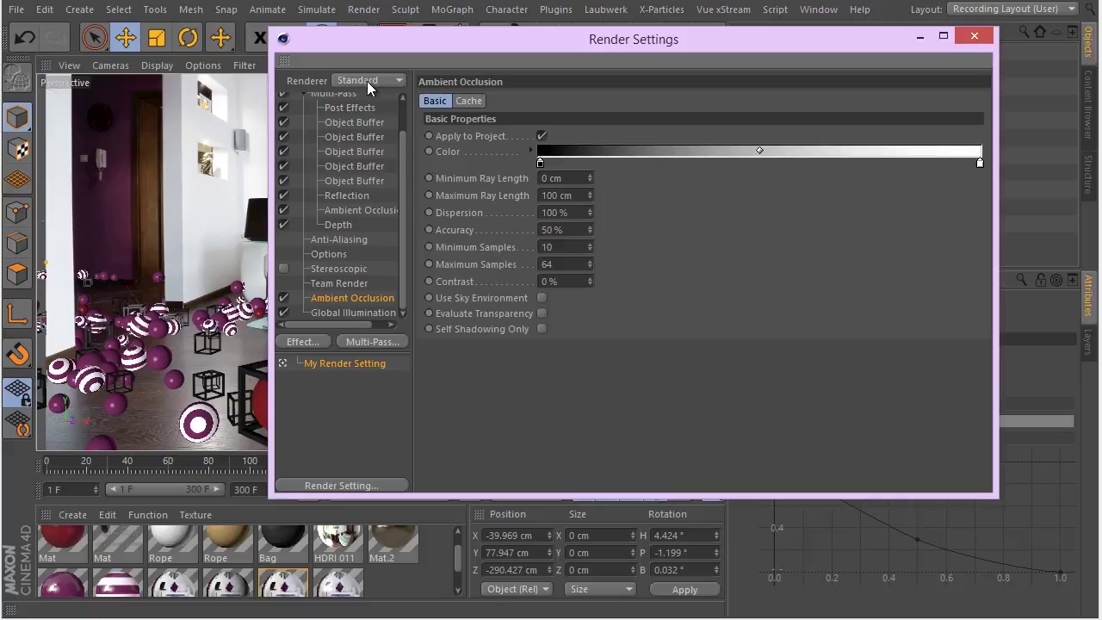
click(575, 249)
text(20)
key(Tab)
text(200)
key(Return)
click(572, 229)
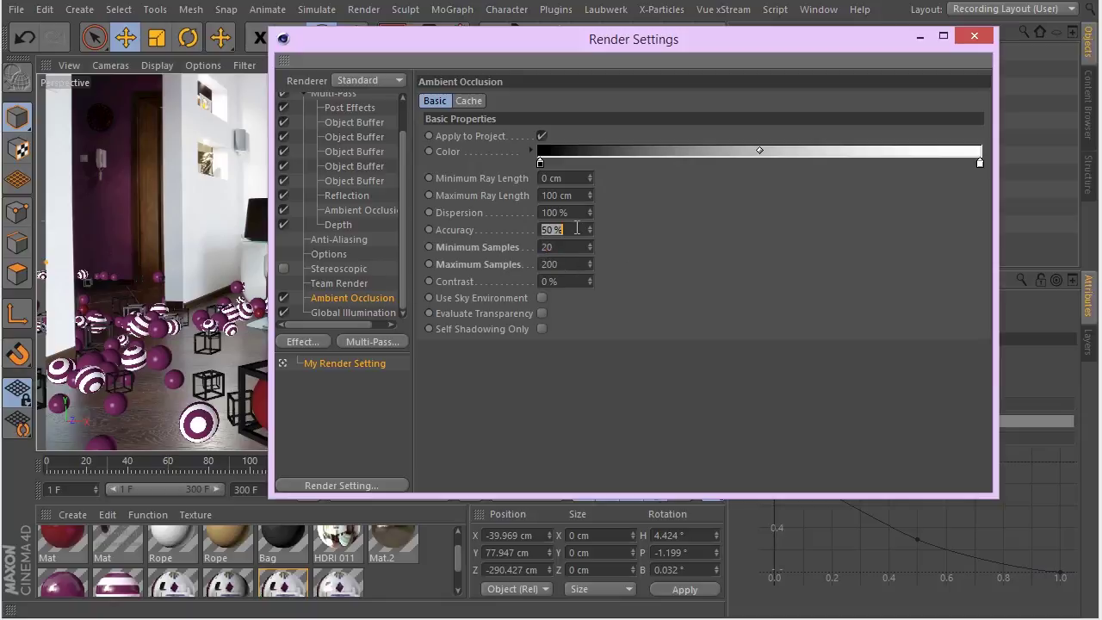
text(30)
key(Return)
Step: Set the Global Illumination Samples to Low
click(333, 312)
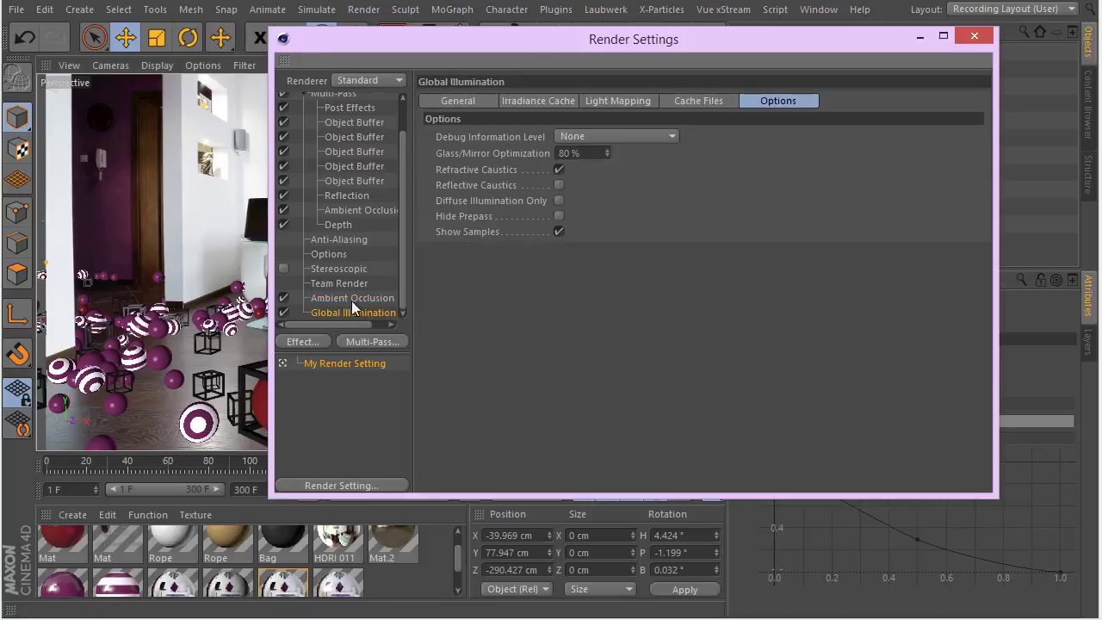
click(521, 101)
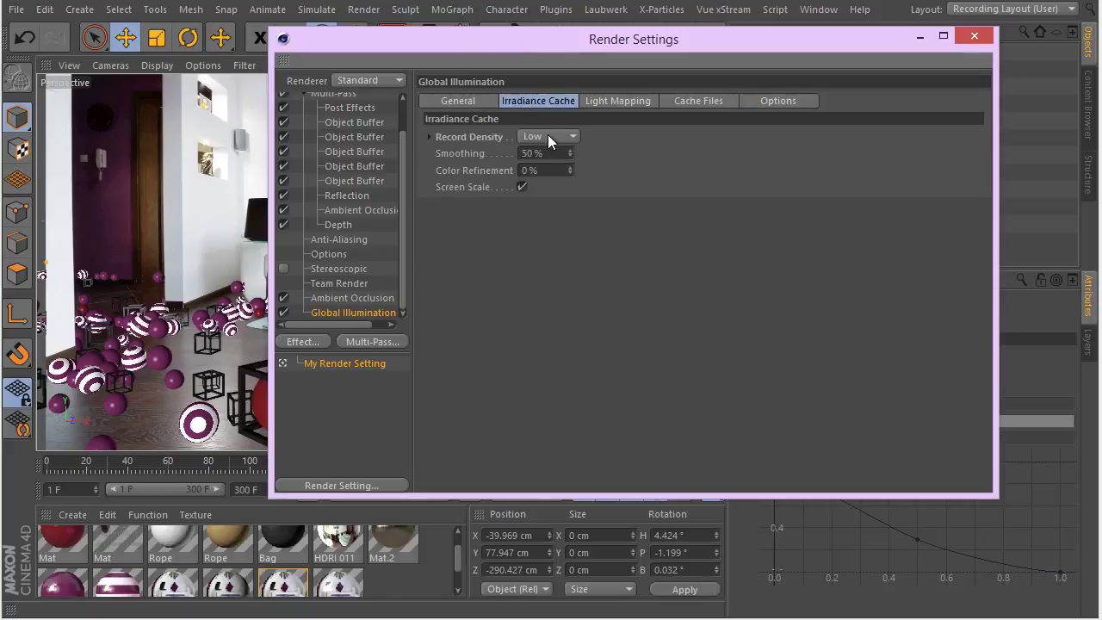
click(450, 101)
click(607, 229)
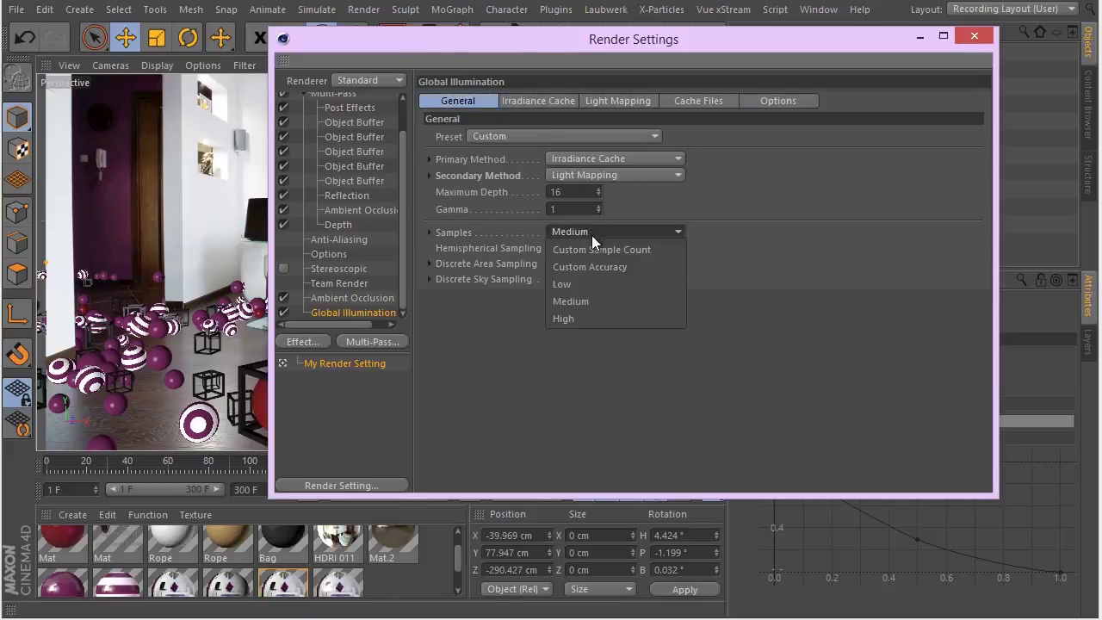
click(590, 282)
Step: Examine the Global Illumination settings for Irradiance Cache density, Light Mapping and sample quality
click(540, 102)
click(609, 103)
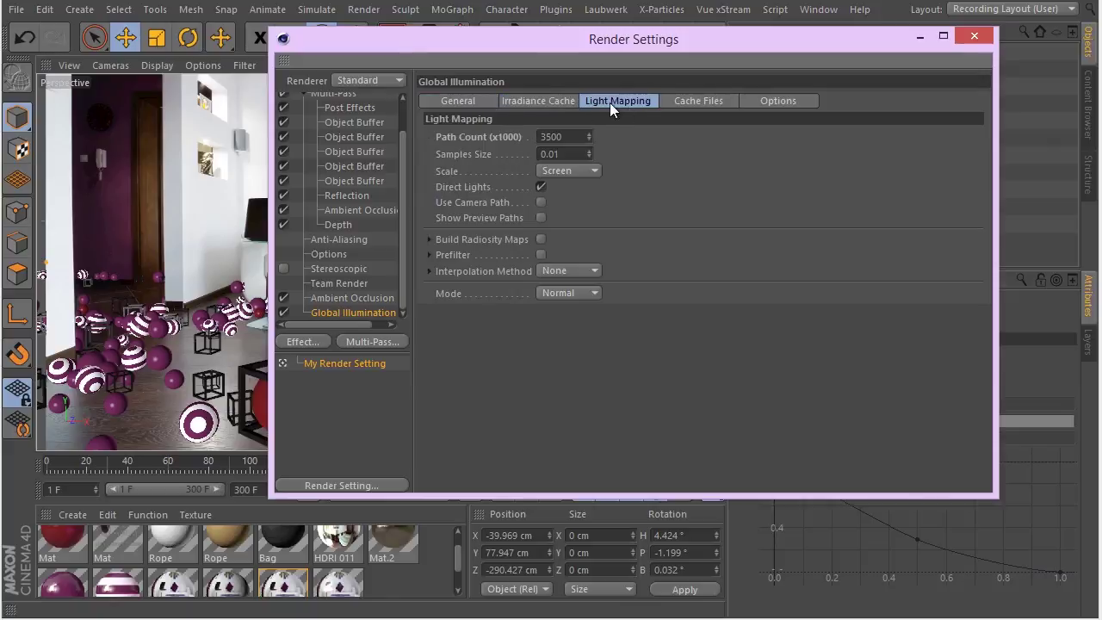
click(574, 101)
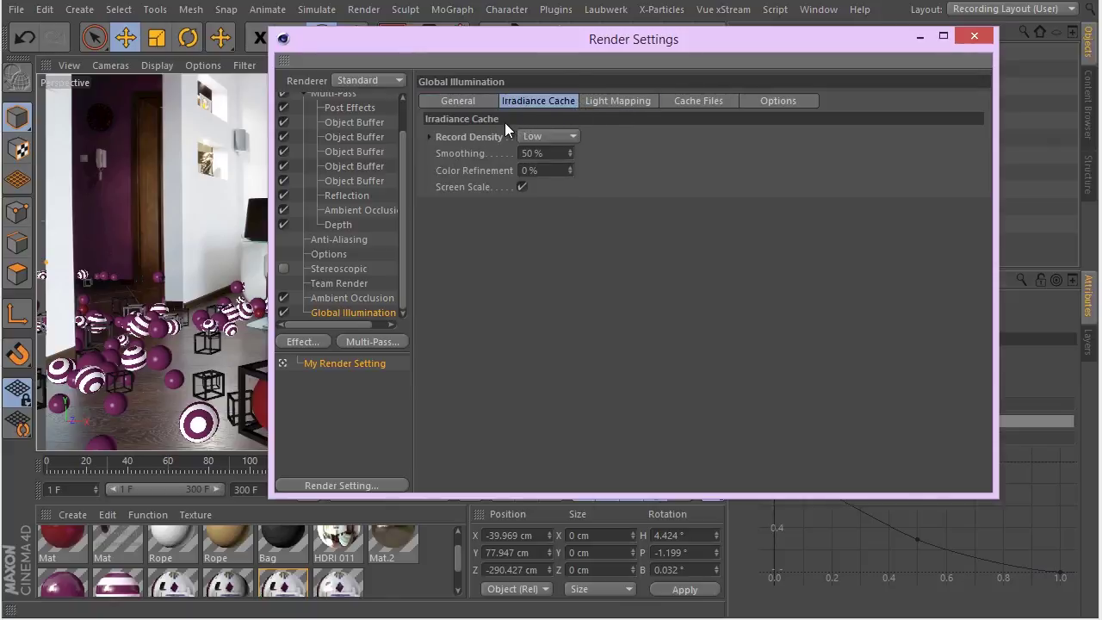
click(474, 105)
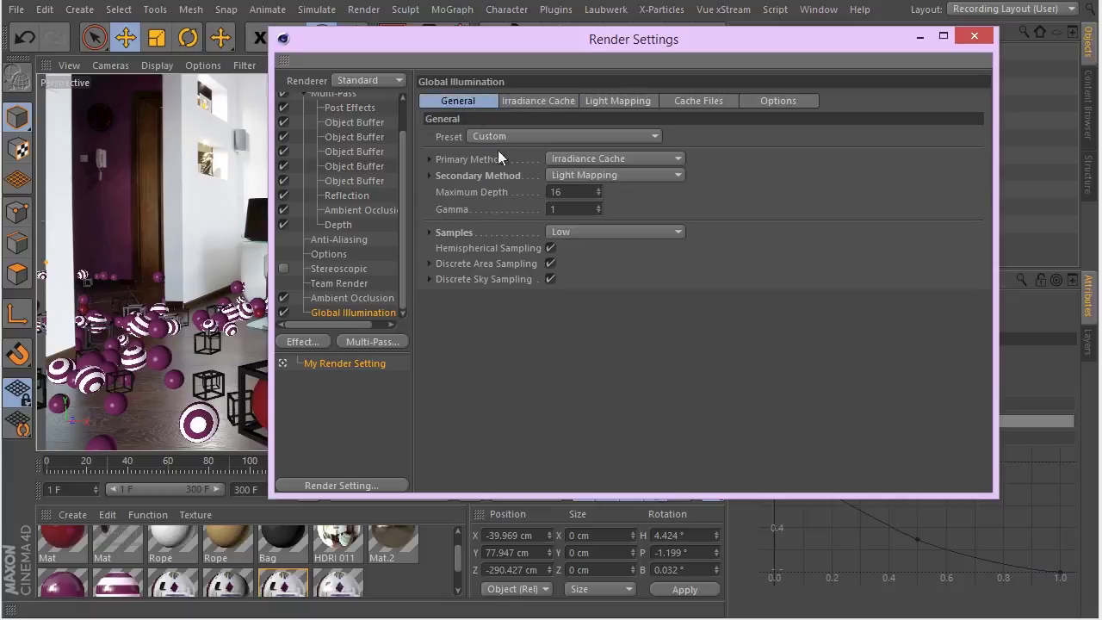
click(587, 230)
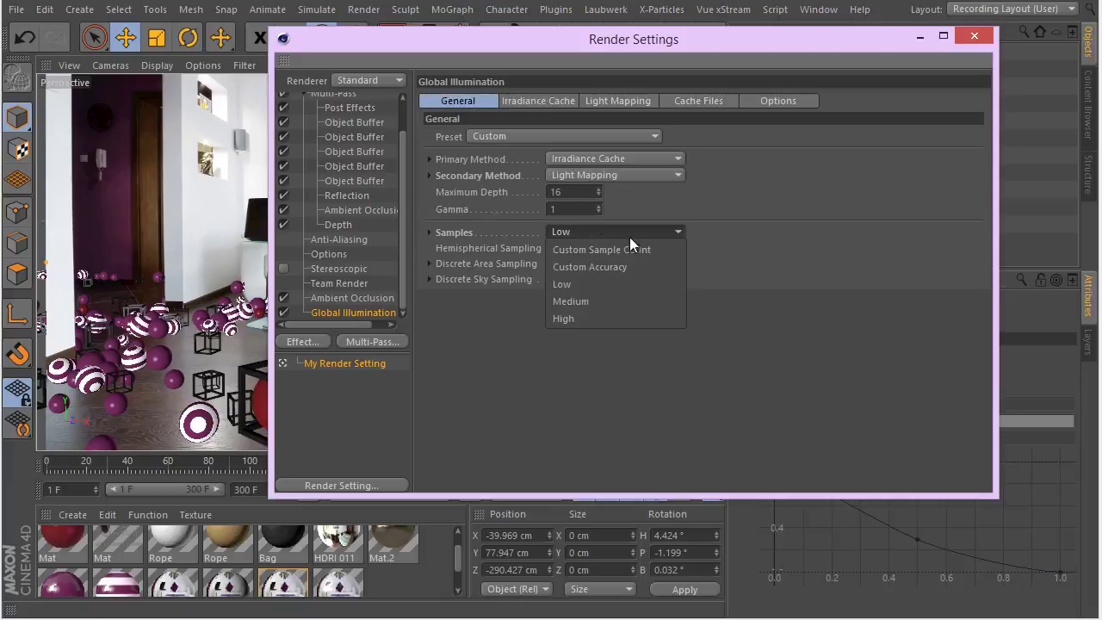
click(518, 99)
click(569, 135)
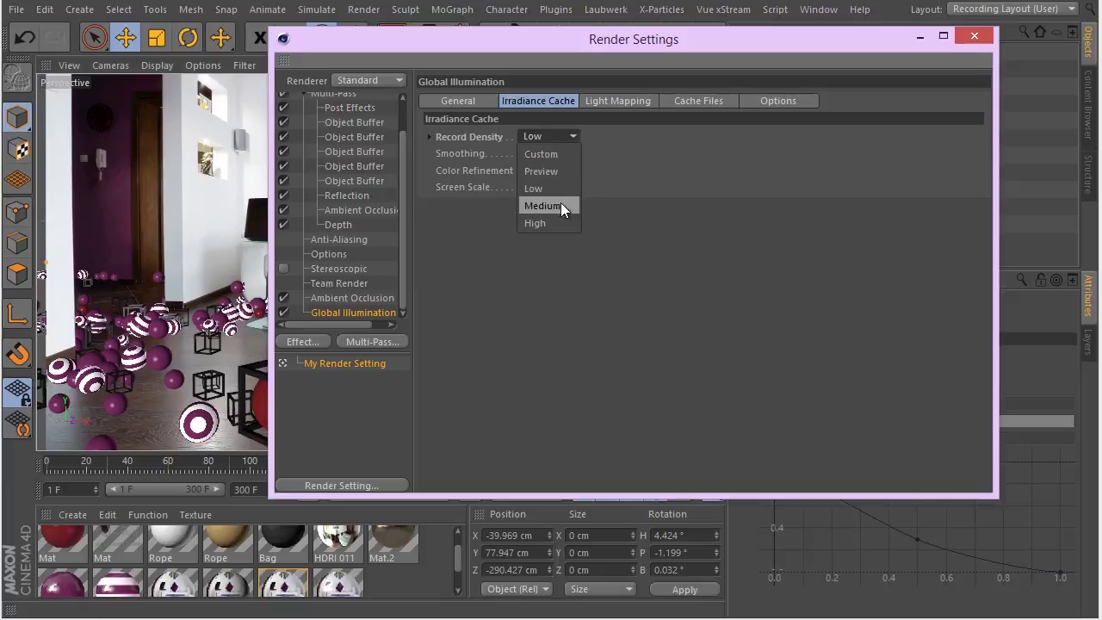
click(590, 101)
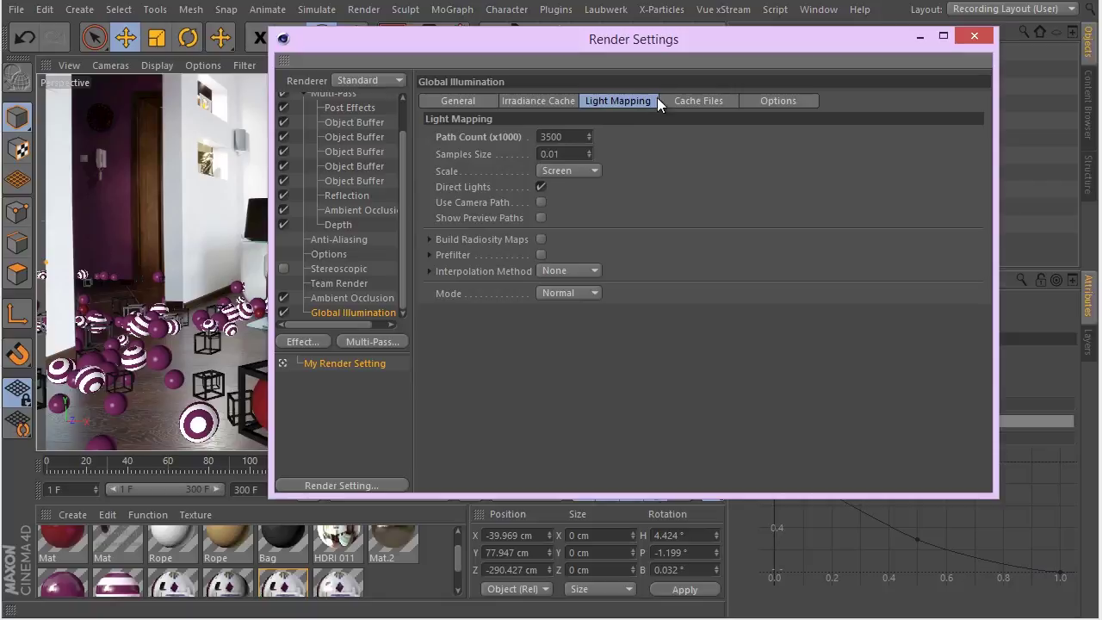
click(465, 101)
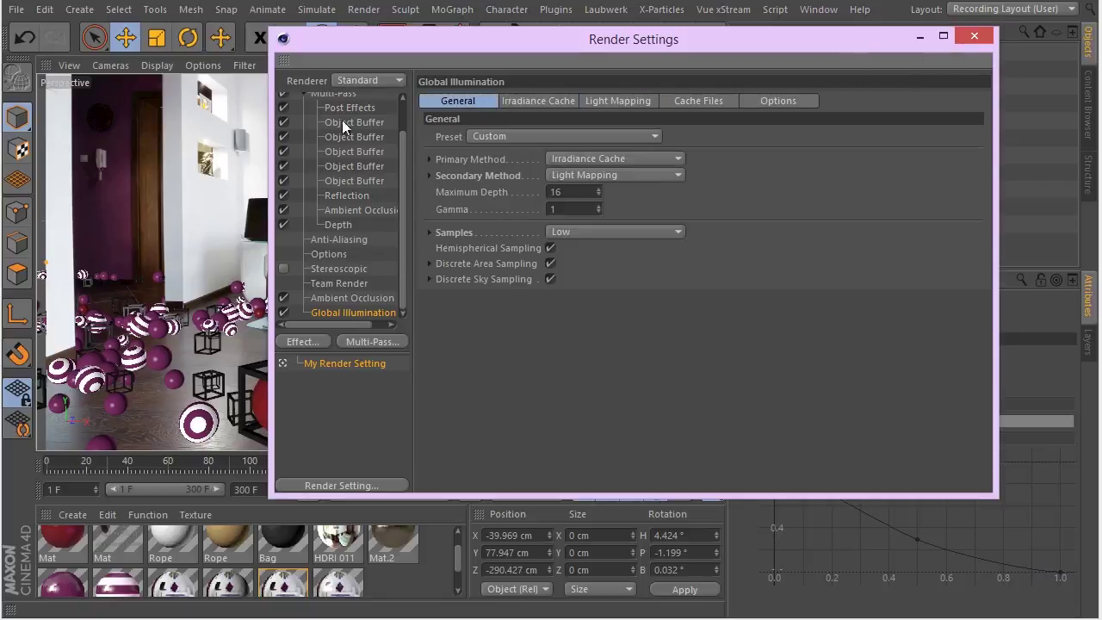
Step: Set the render output width to 960 pixels with the aspect ratio locked
scroll(344, 121, up, 2)
click(328, 101)
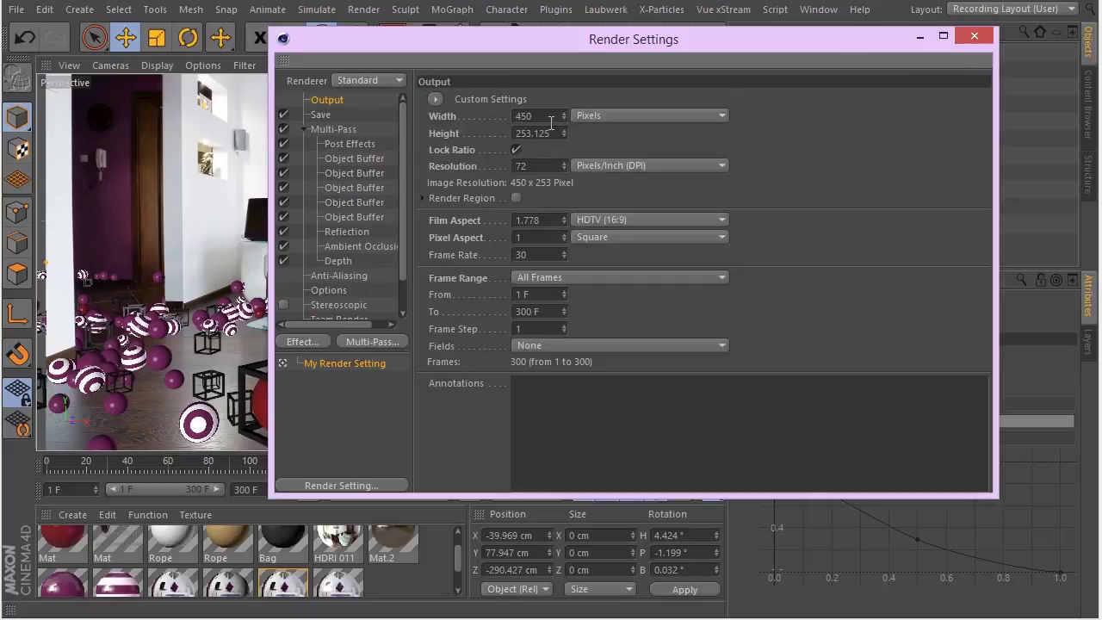
double_click(549, 120)
text(960)
key(Return)
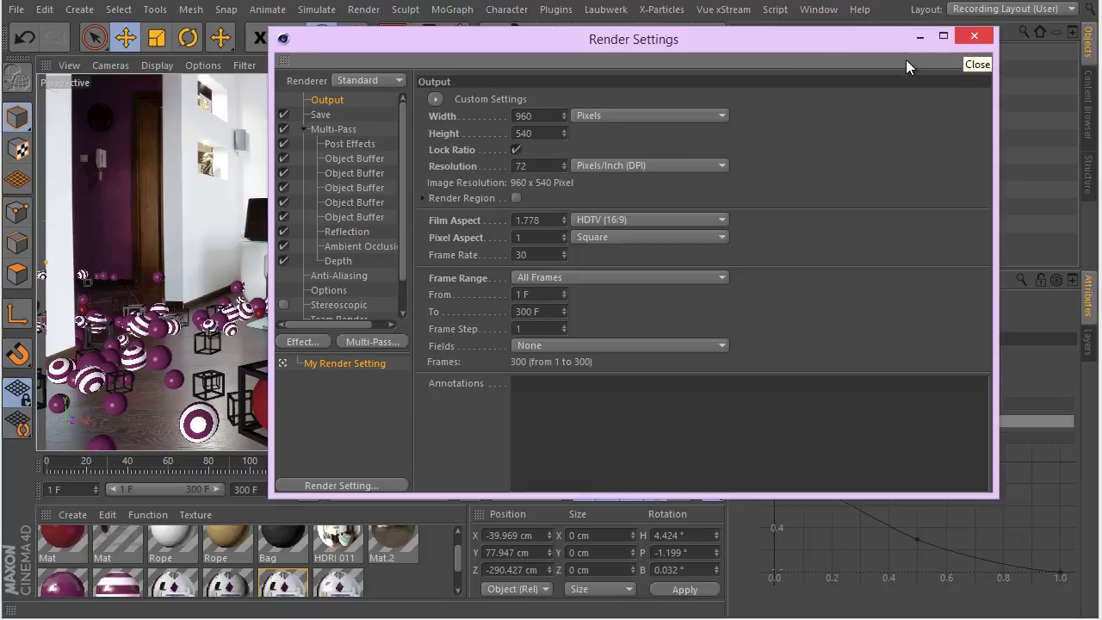
click(974, 37)
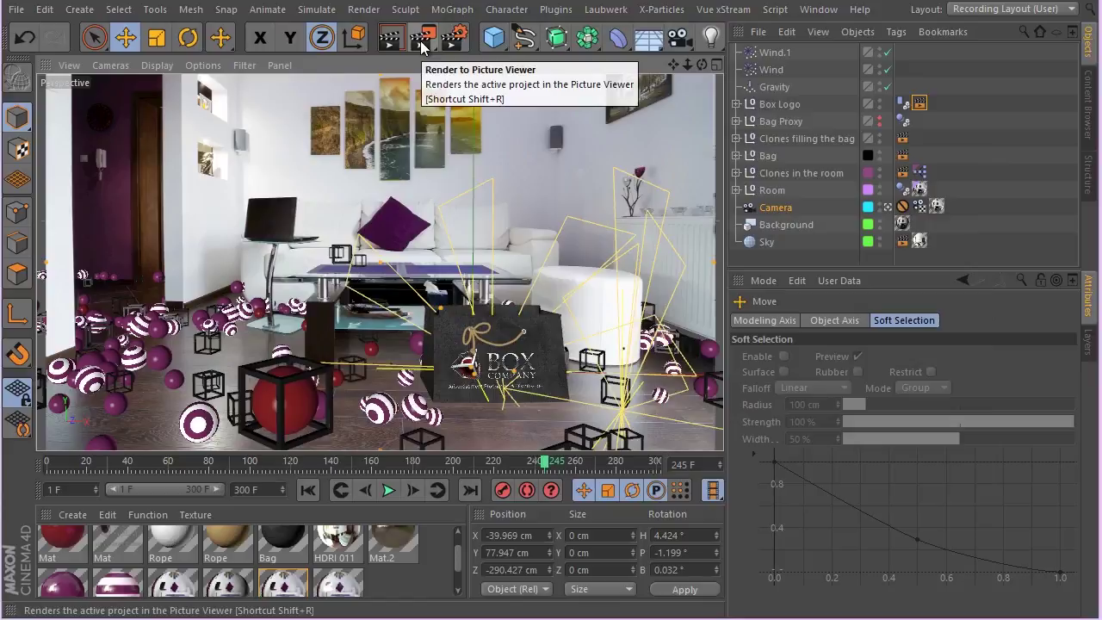
Step: Set the render frame range to Current Frame and render the scene to the Picture Viewer
click(454, 37)
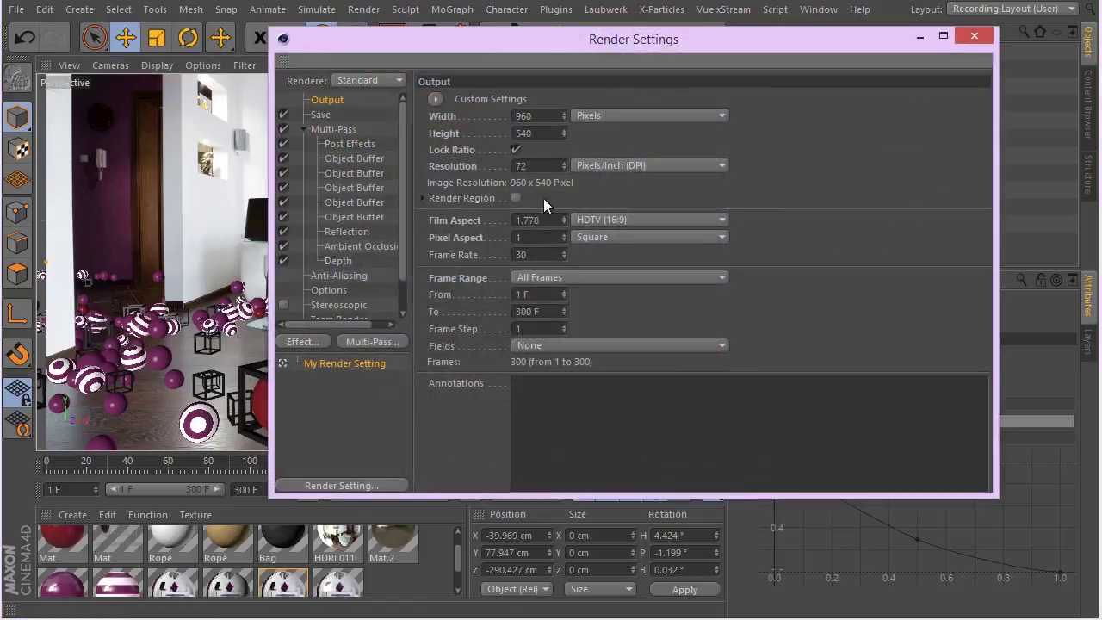
click(601, 275)
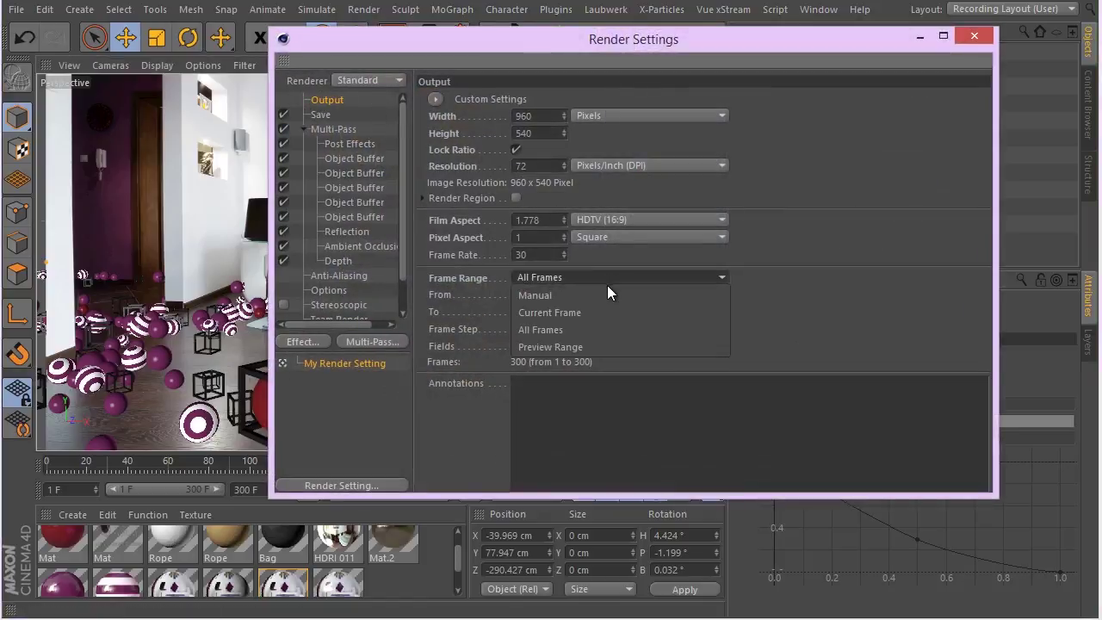
click(608, 313)
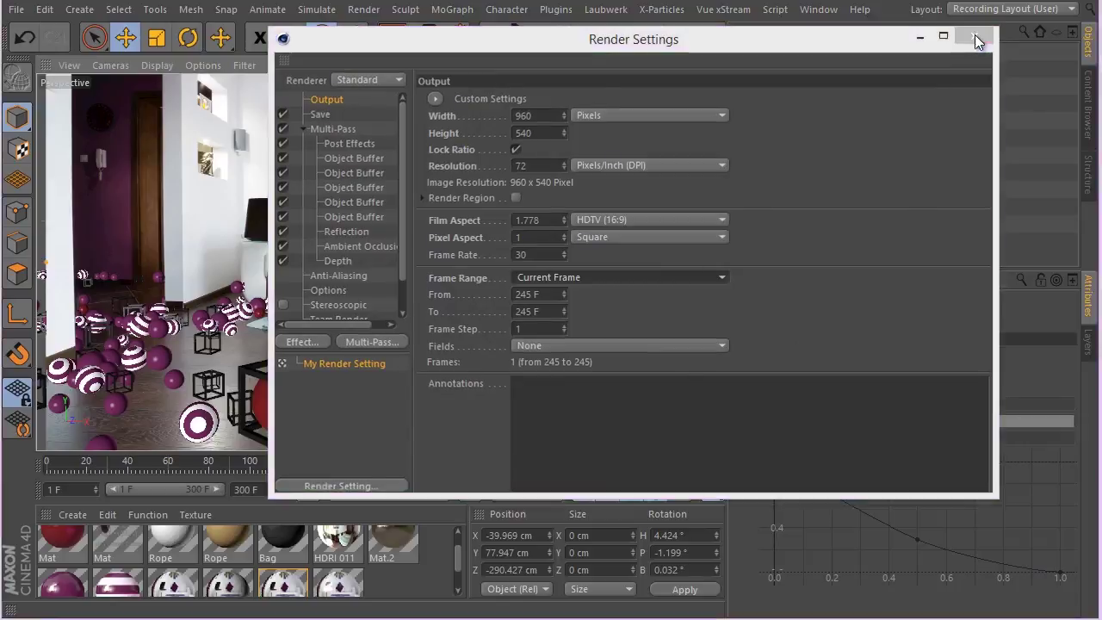
click(975, 35)
click(418, 42)
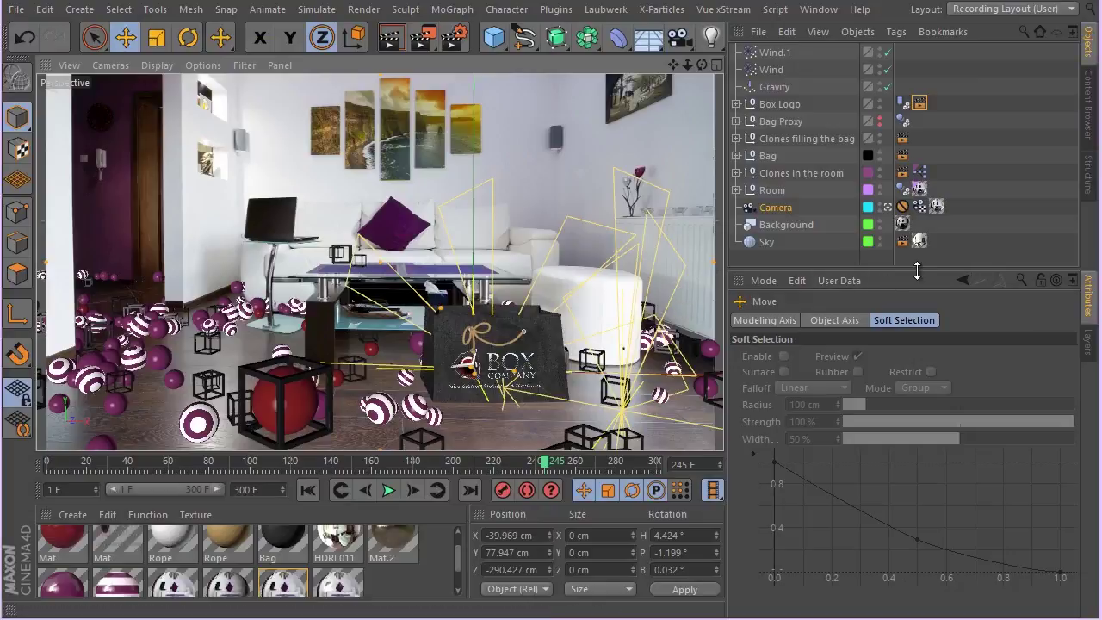
Step: Add a Compositing tag to the Room object and turn off Seen by AO in its tag properties
drag(919, 270, 892, 415)
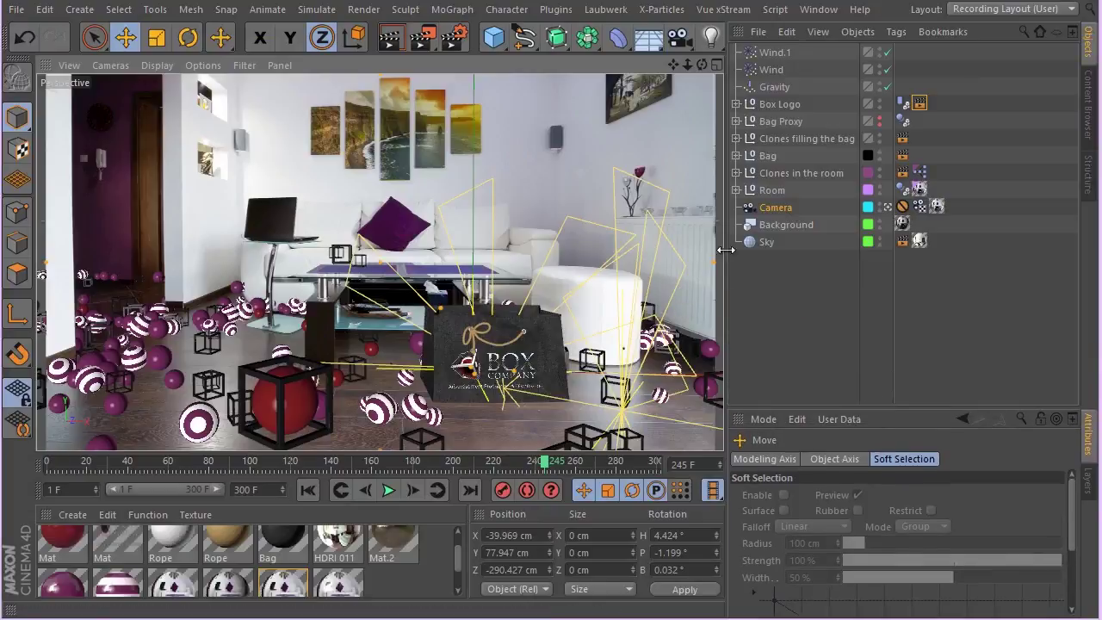
click(737, 190)
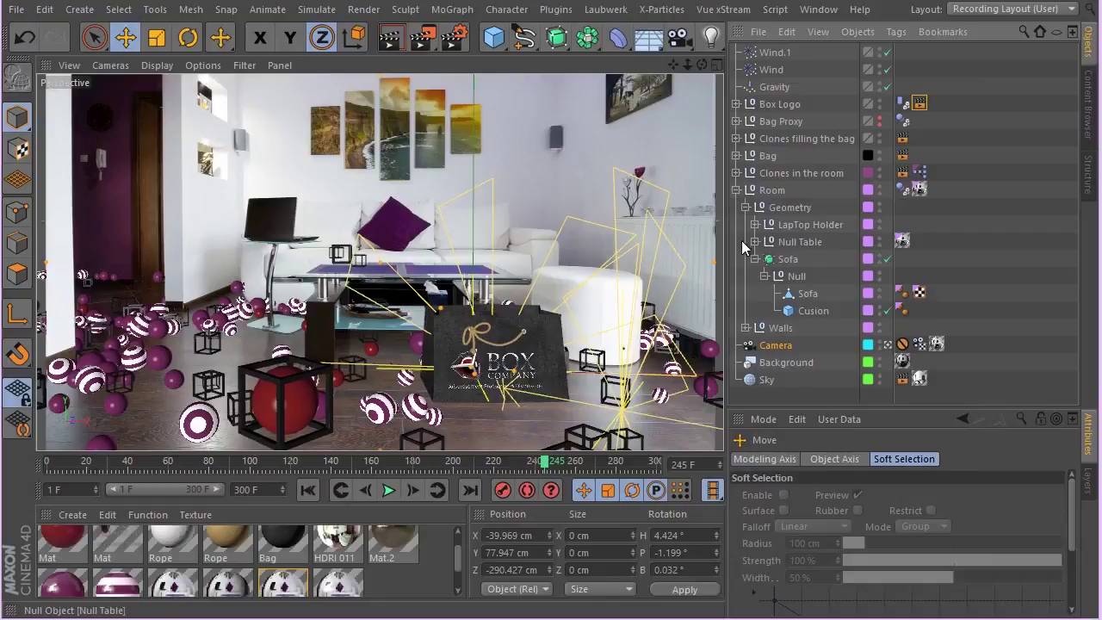
click(755, 259)
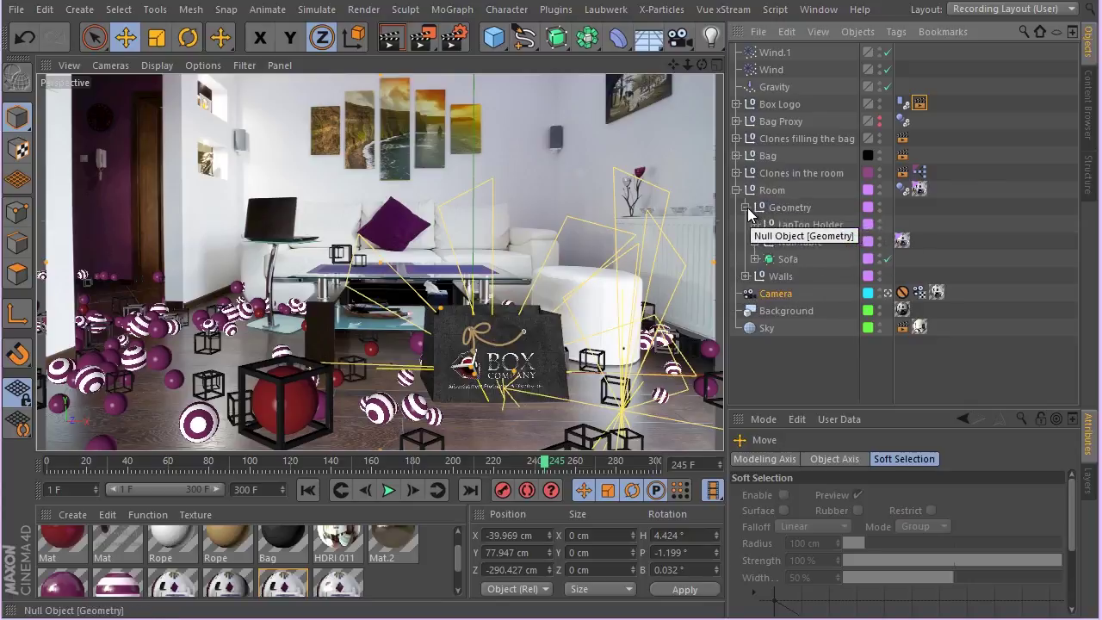
right_click(771, 191)
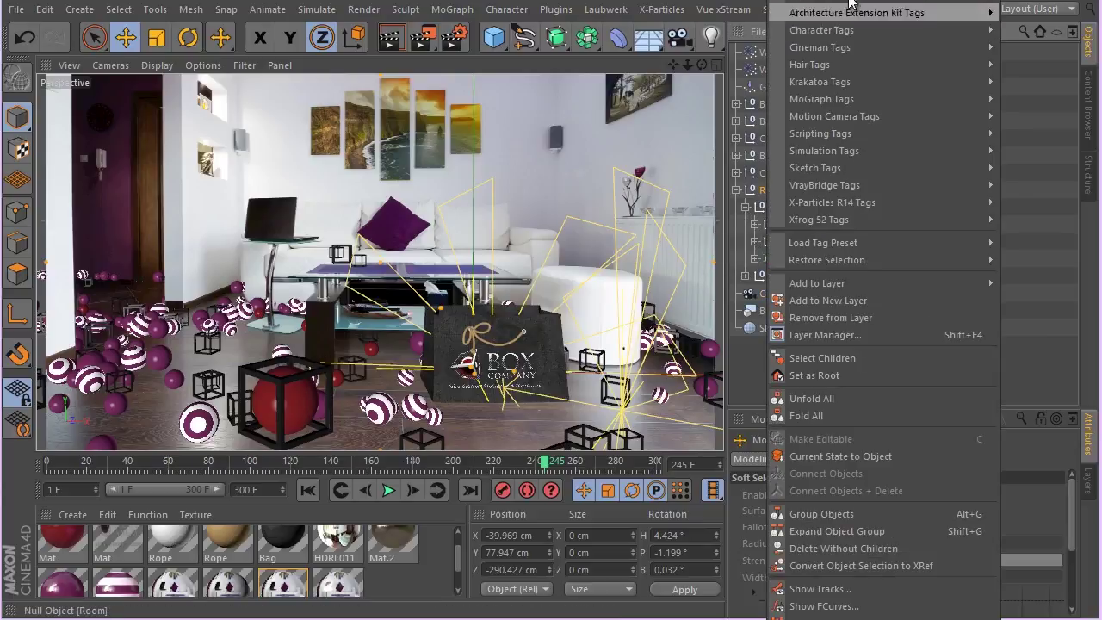
mouse_move(866, 2)
click(1045, 79)
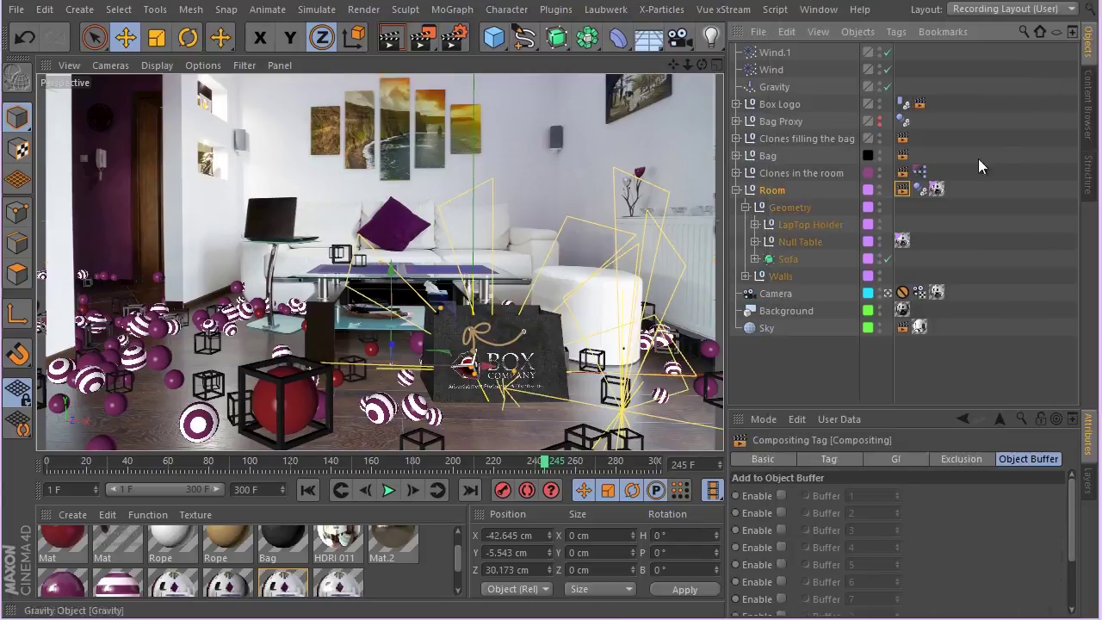
click(849, 459)
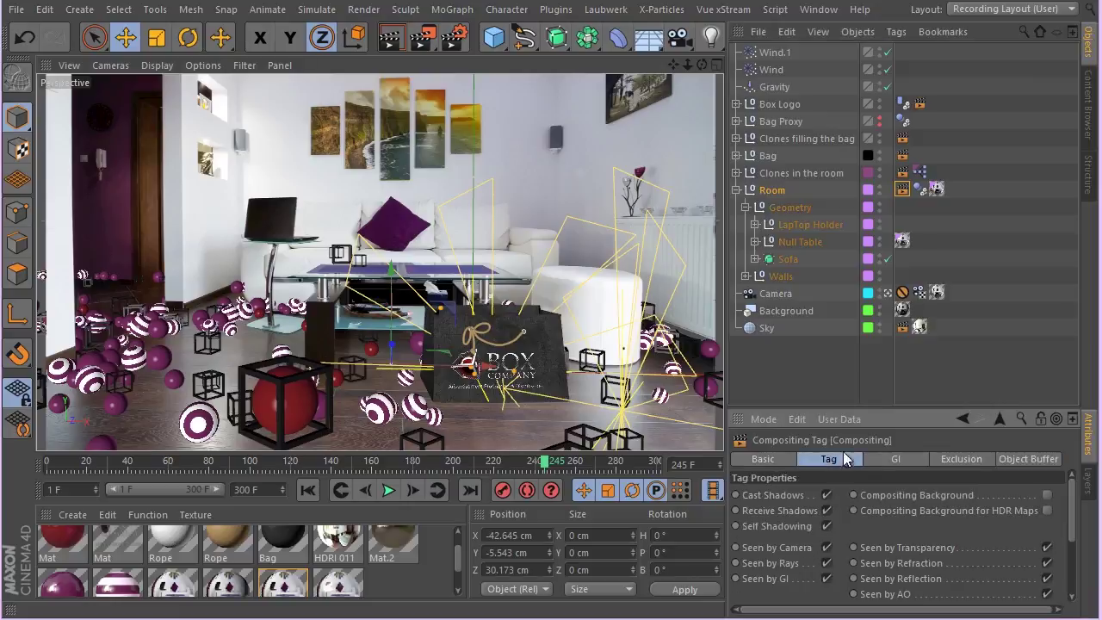
drag(896, 410, 905, 331)
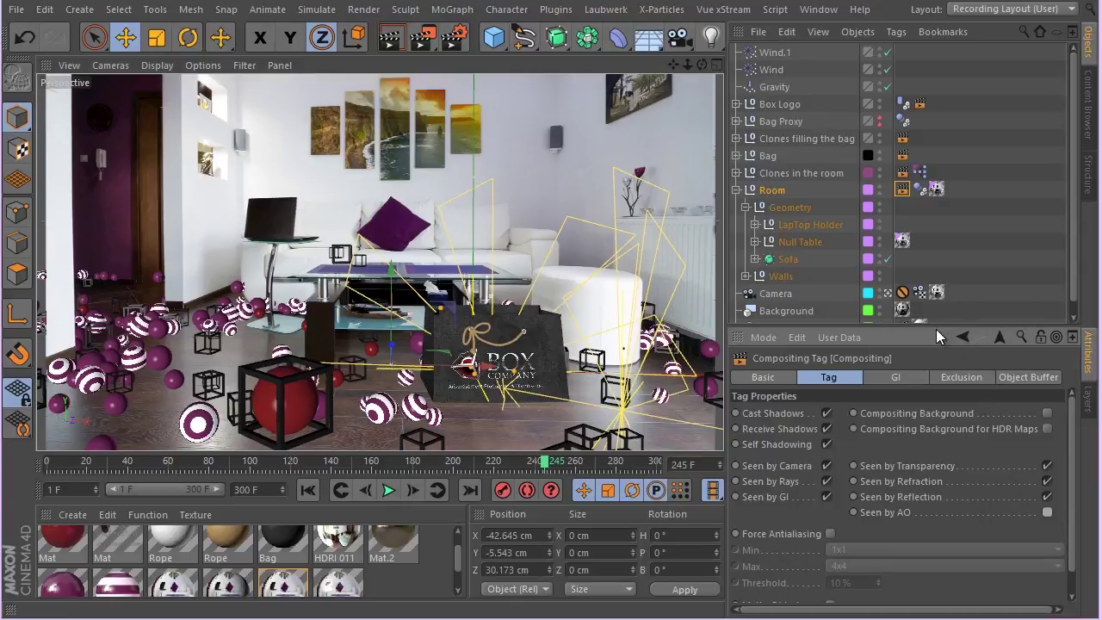
drag(942, 336, 919, 479)
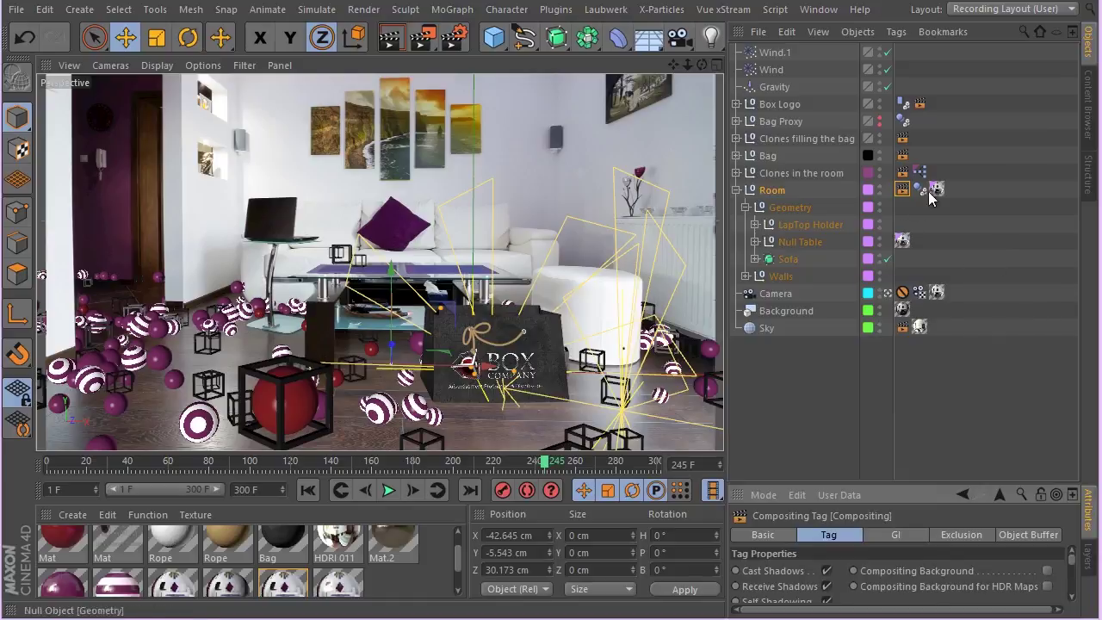
Step: Add a Compositing tag to the Floor object inside the Room's Walls group
click(746, 277)
click(754, 363)
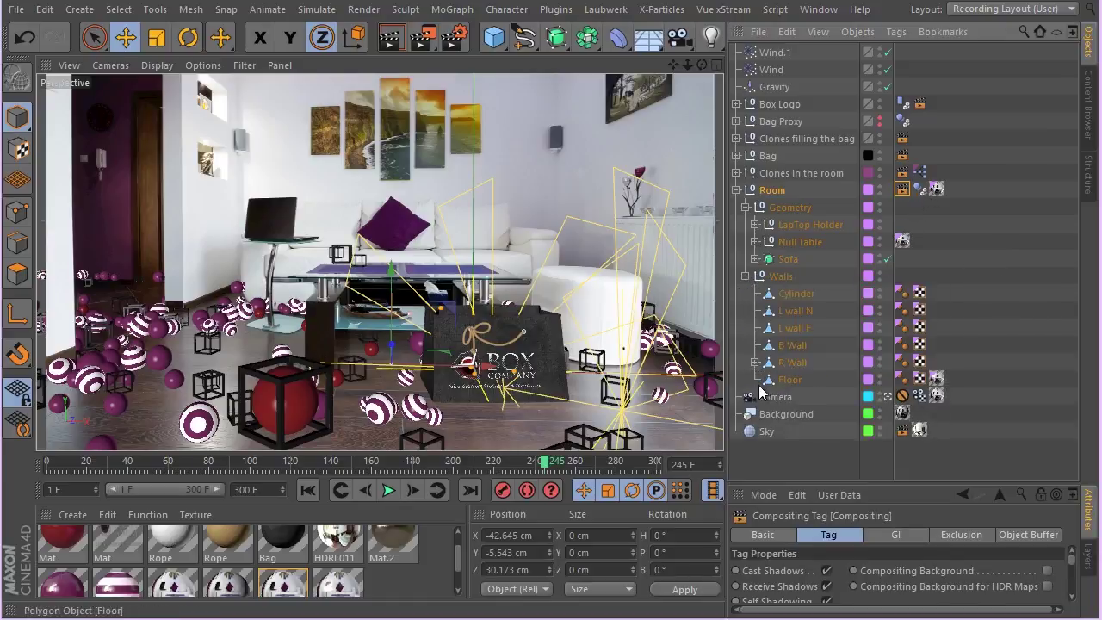
click(791, 380)
right_click(795, 379)
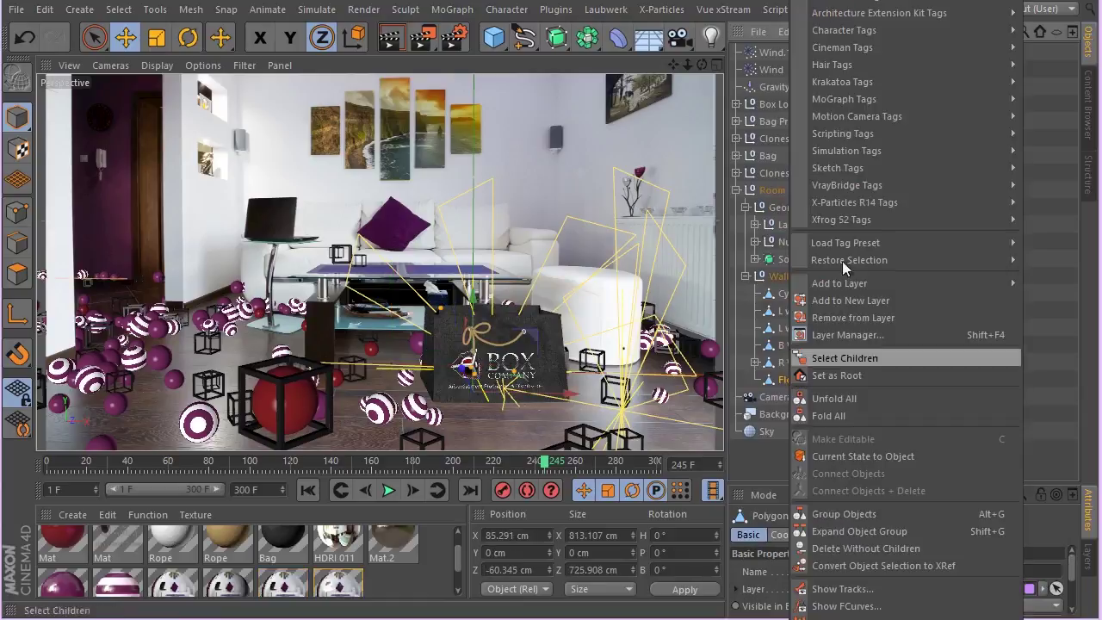
mouse_move(809, 5)
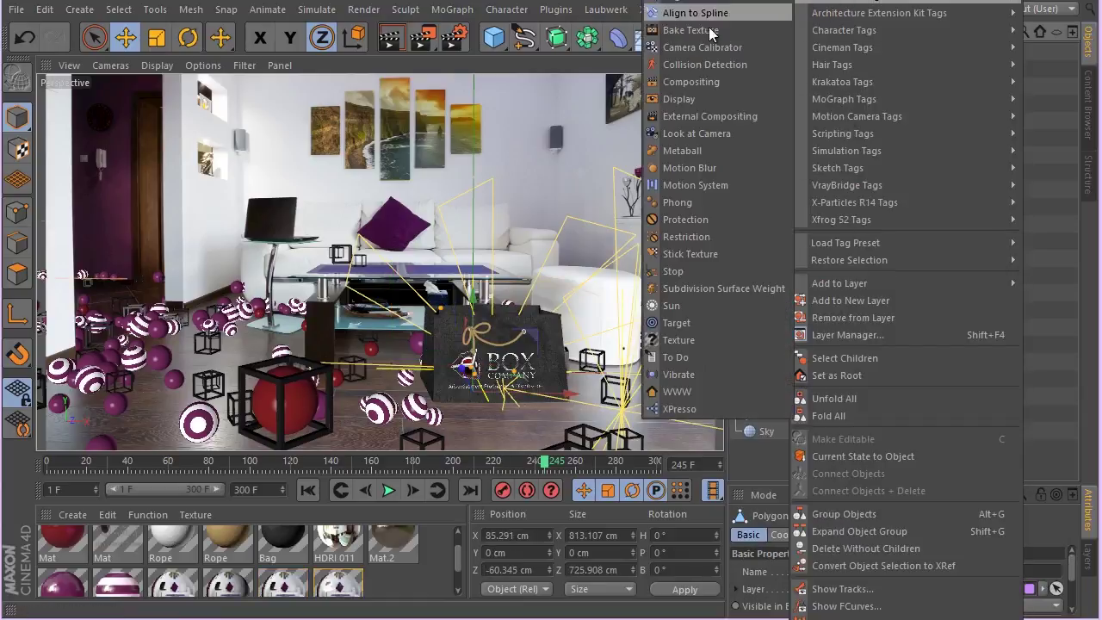
click(732, 82)
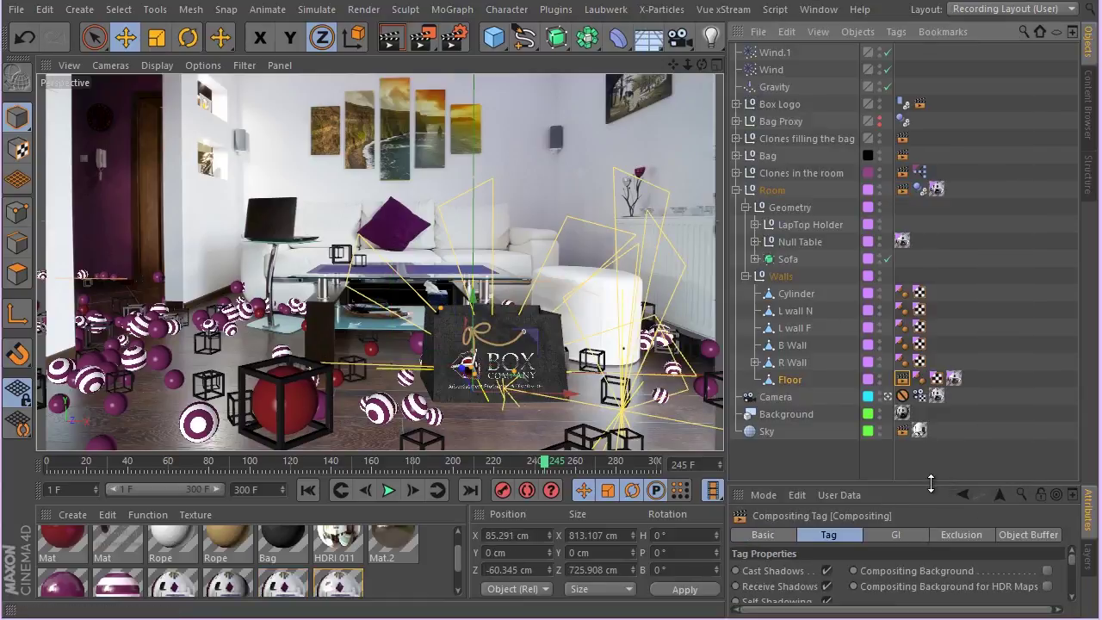
Step: Copy the Floor's Compositing tag onto the Null Table and LapTop Holder objects
drag(941, 482, 935, 464)
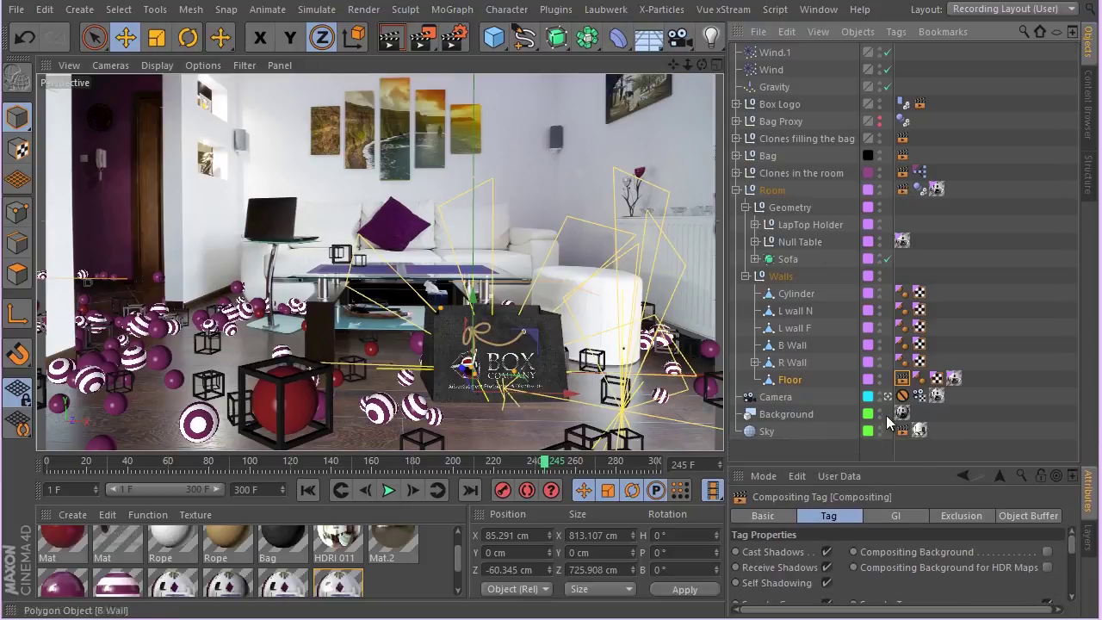
drag(901, 461, 873, 491)
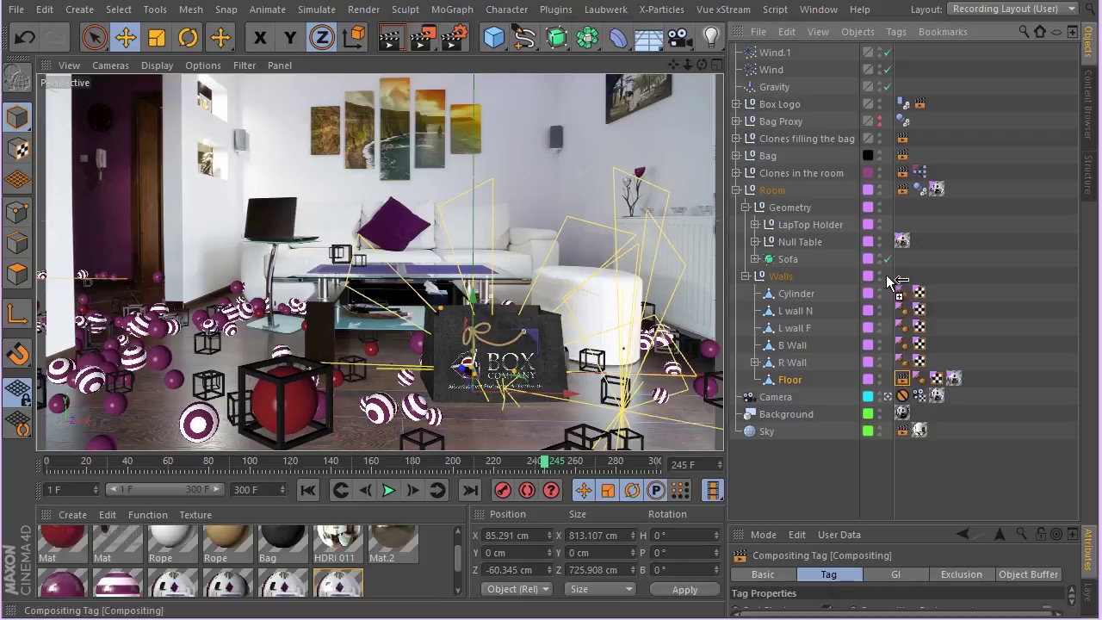
ctrl+drag(917, 249, 906, 226)
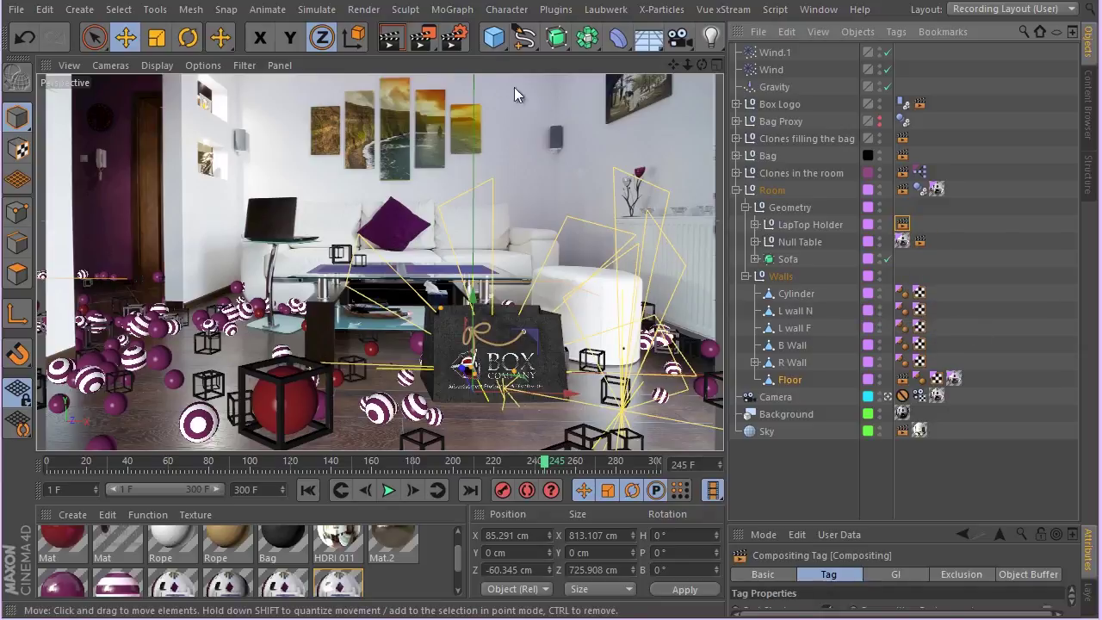
Step: Switch the renderer to Physical and collapse the multi-pass list in the render settings
click(459, 39)
click(348, 79)
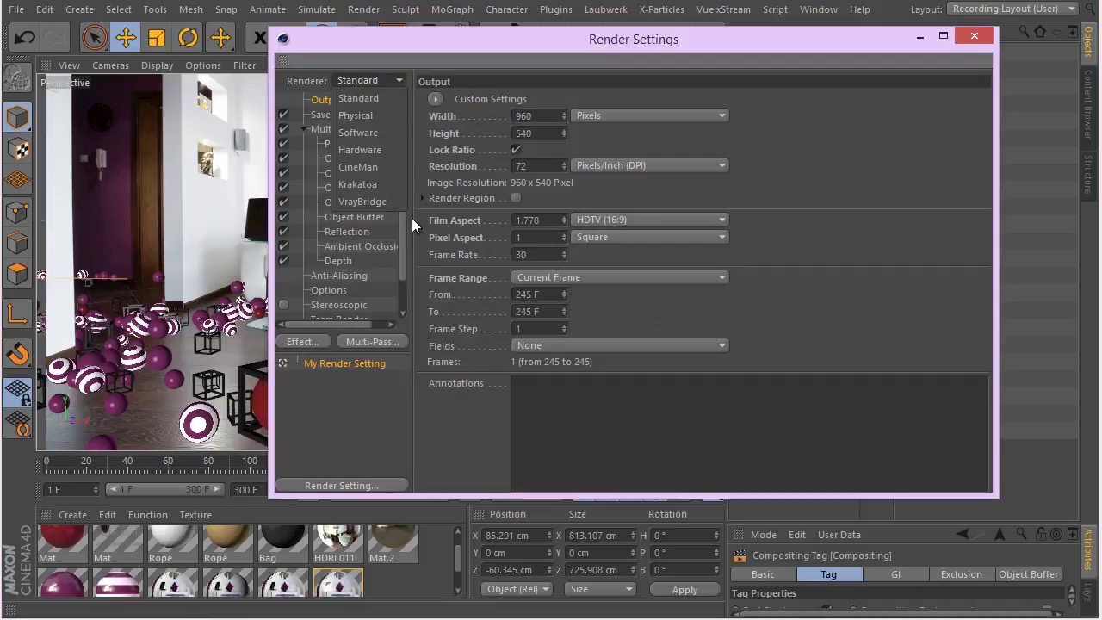
click(373, 113)
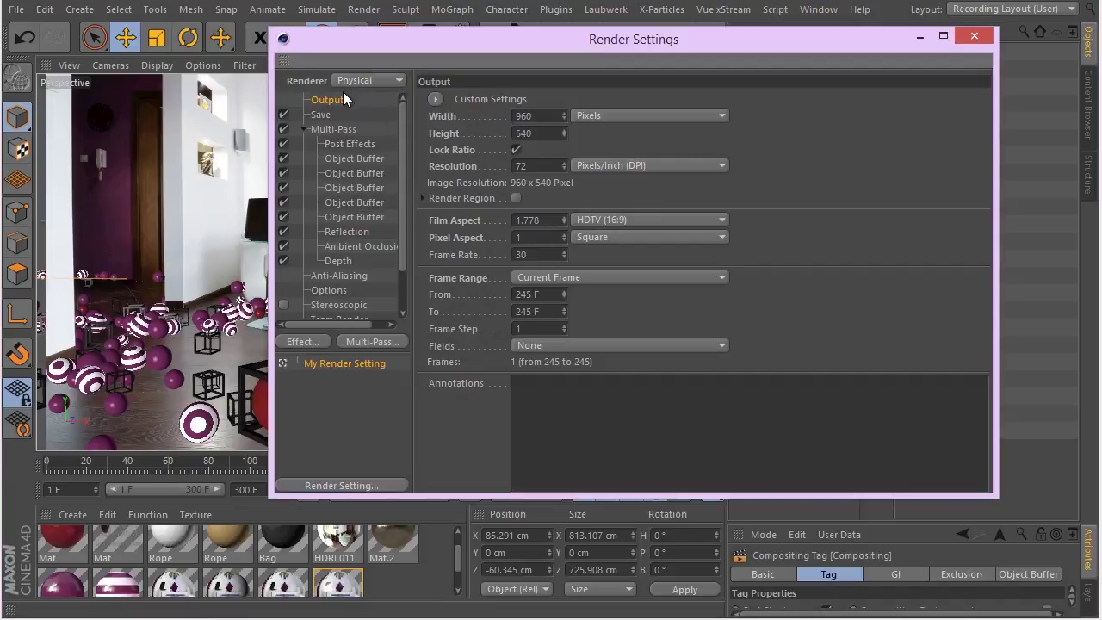
click(305, 130)
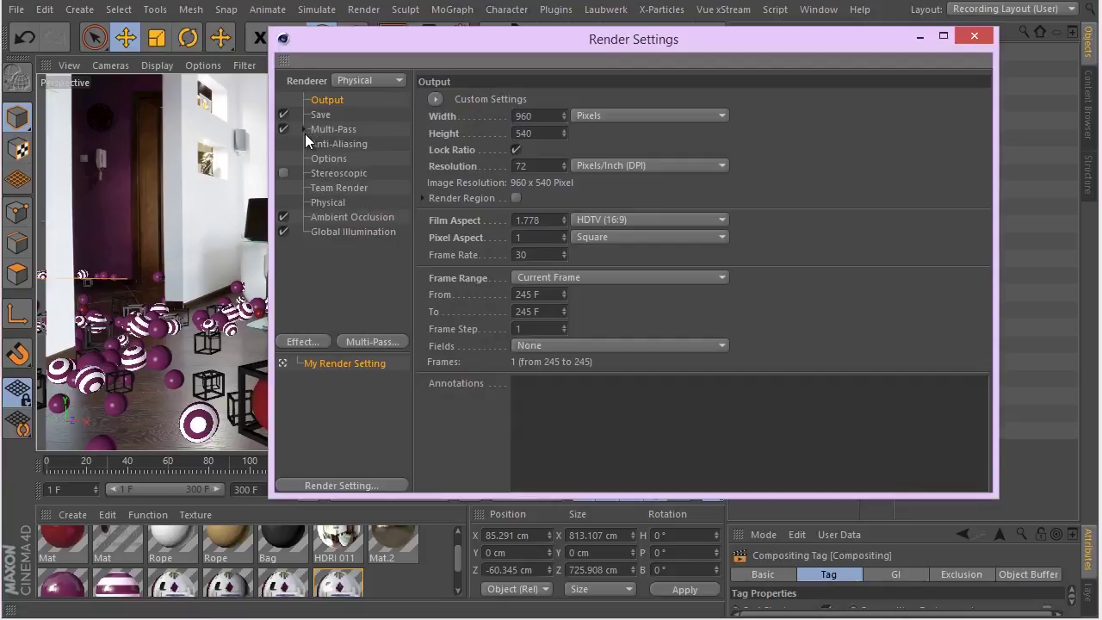
Step: Set the Physical renderer's Shadow Subdivision (Max) to 0
click(338, 202)
click(445, 100)
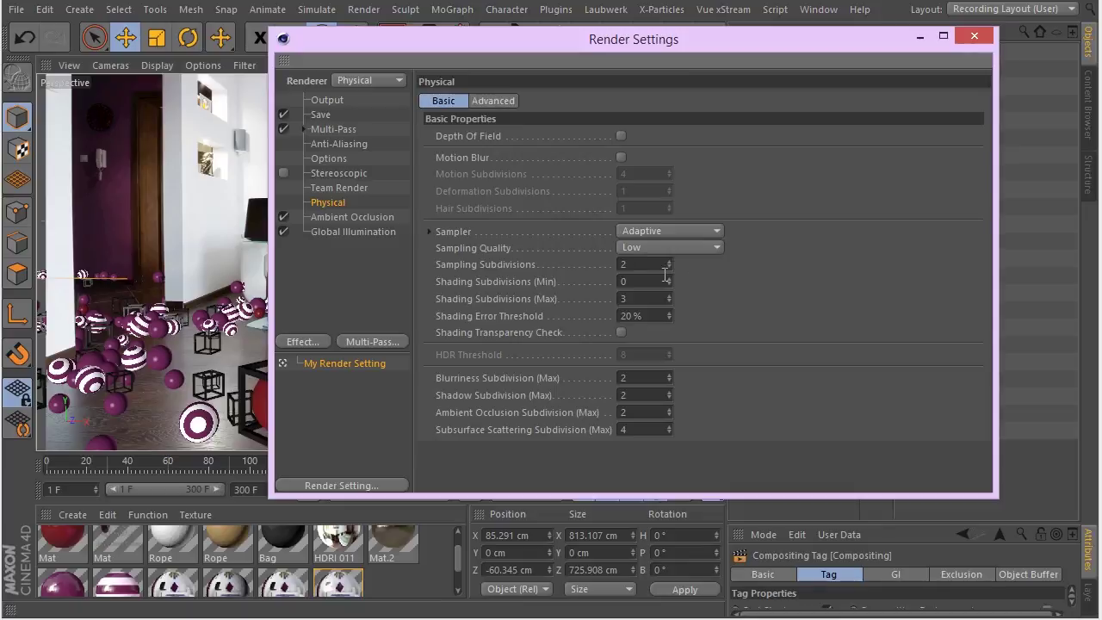
click(640, 394)
text(0)
key(Return)
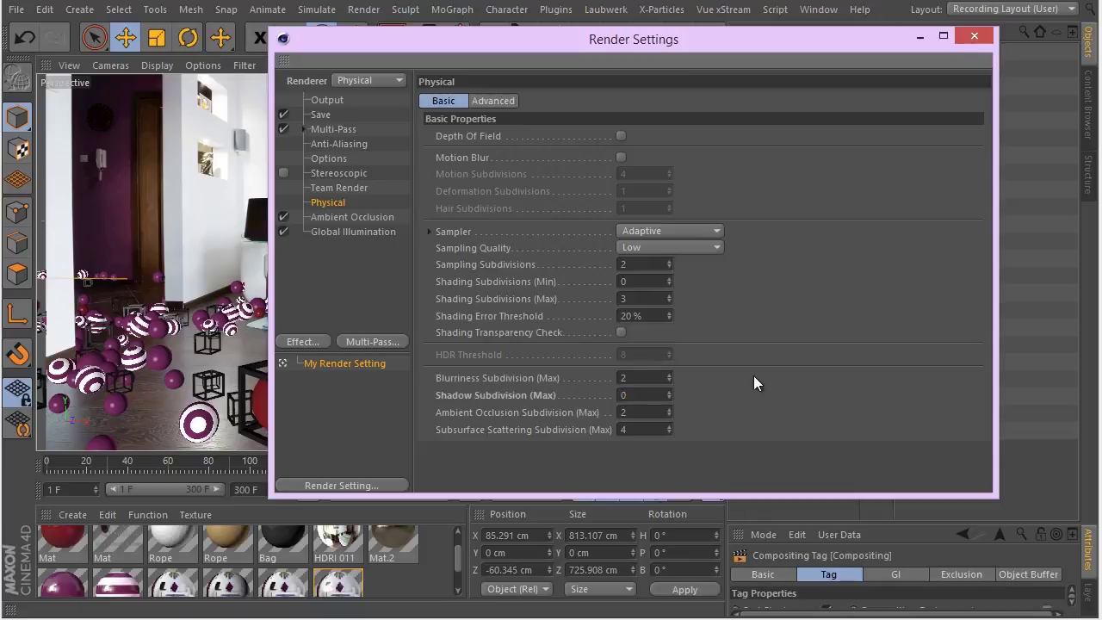
Step: Set the Physical renderer's Ambient Occlusion Subdivision (Max) to 4
double_click(655, 412)
text(4)
key(Return)
text(6)
key(Return)
click(632, 413)
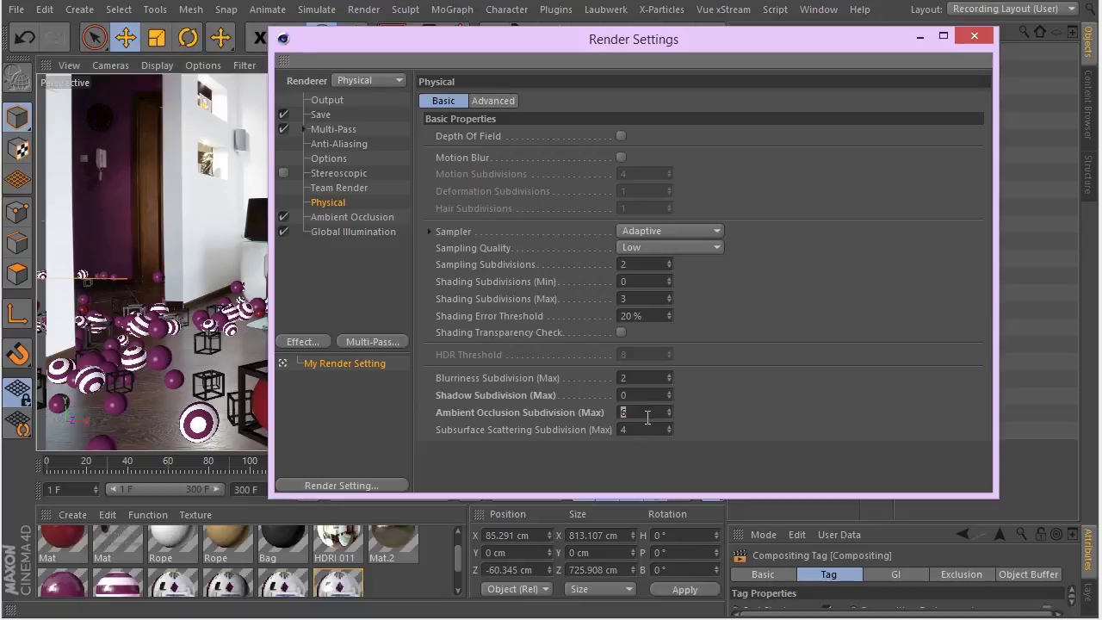
text(5)
key(BackSpace)
text(4)
key(Return)
Step: Set the Physical renderer's Blurriness Subdivision (Max) to 4
double_click(624, 377)
drag(621, 47, 737, 43)
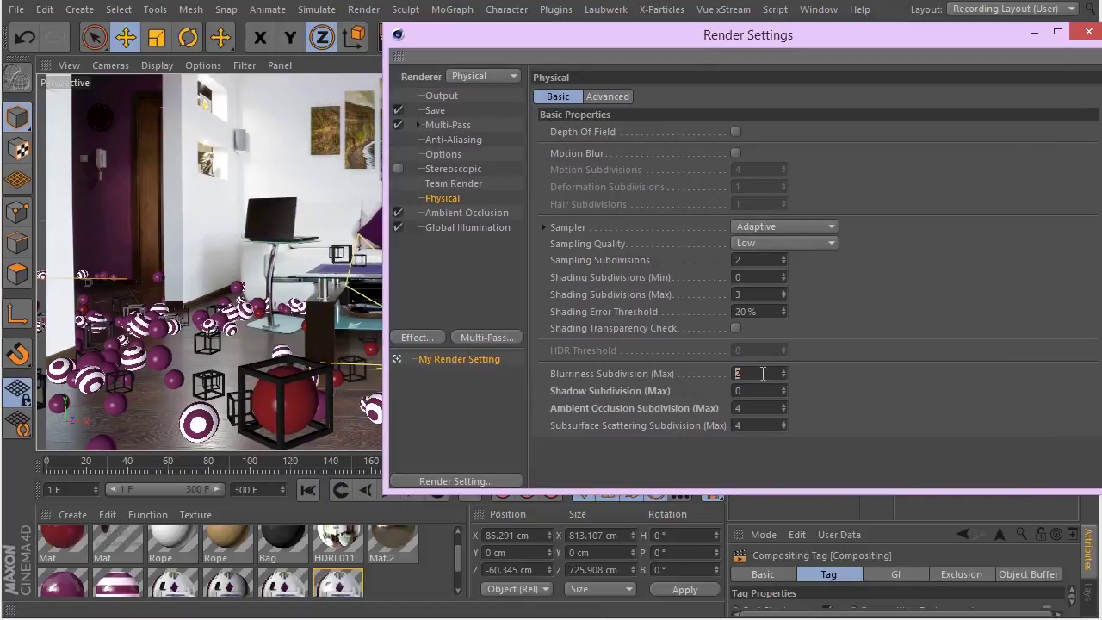
text(4)
key(Return)
Step: Review the Ambient Occlusion, Global Illumination, Irradiance Cache and Output settings, then close the render settings
click(471, 213)
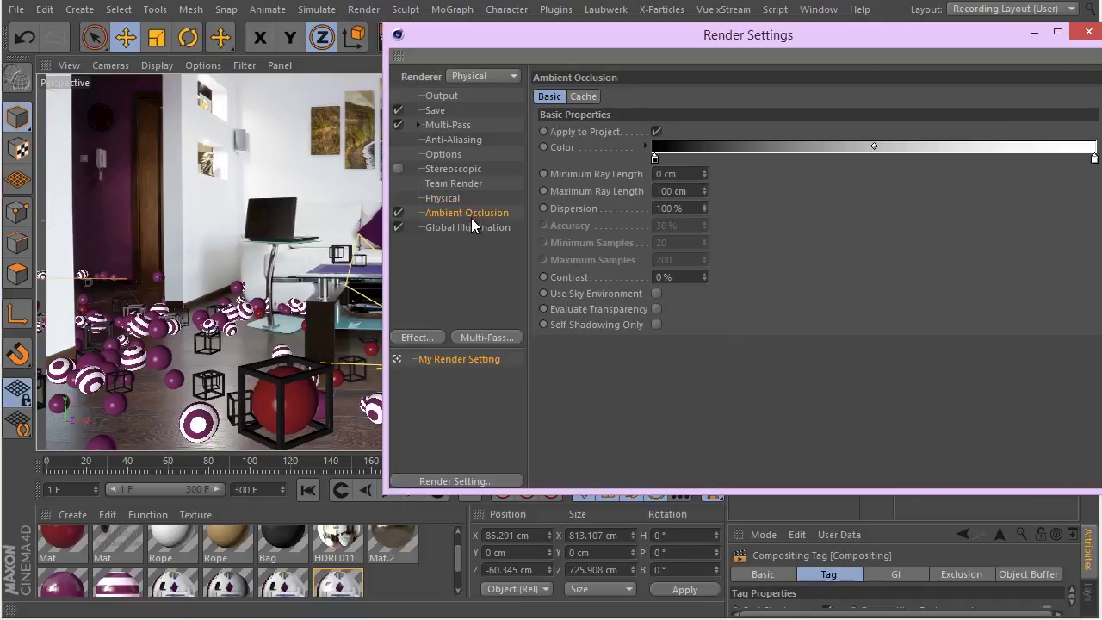
click(455, 231)
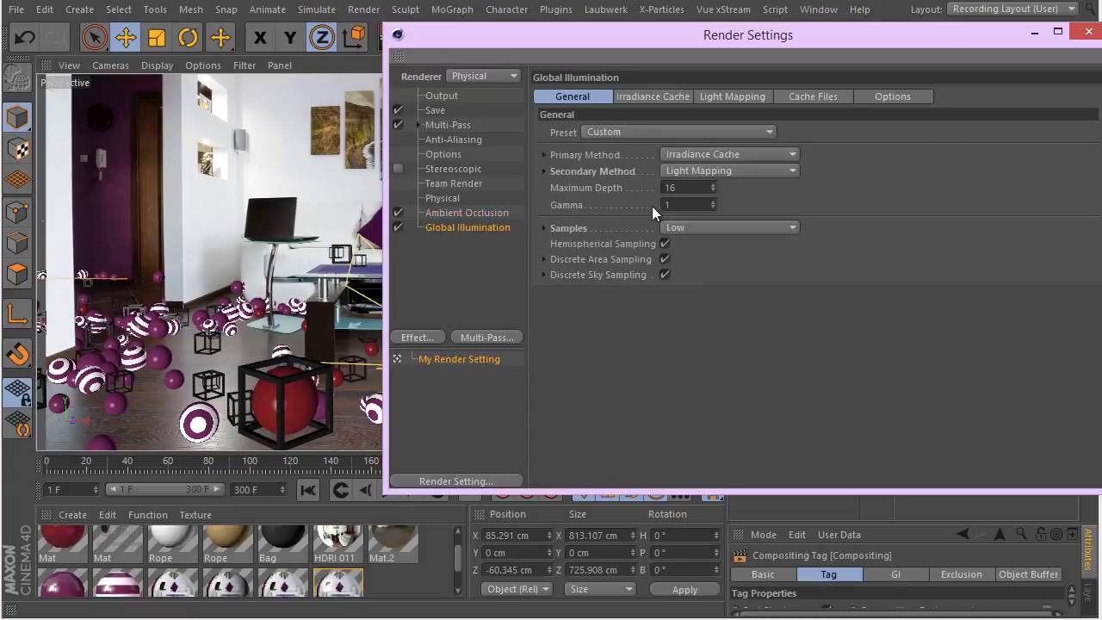
click(650, 99)
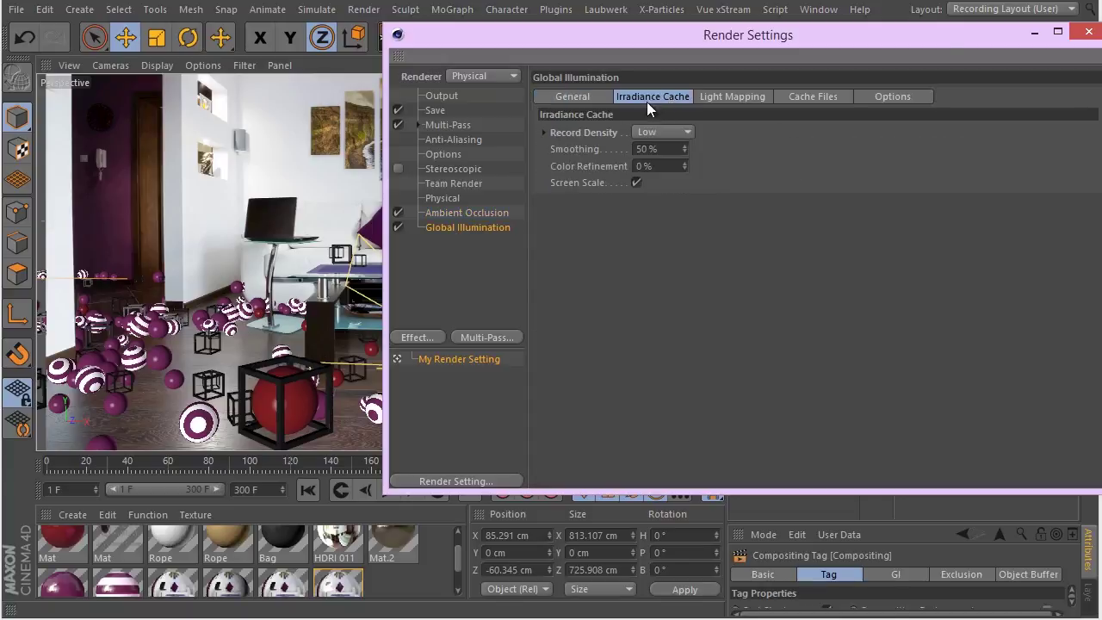
click(450, 96)
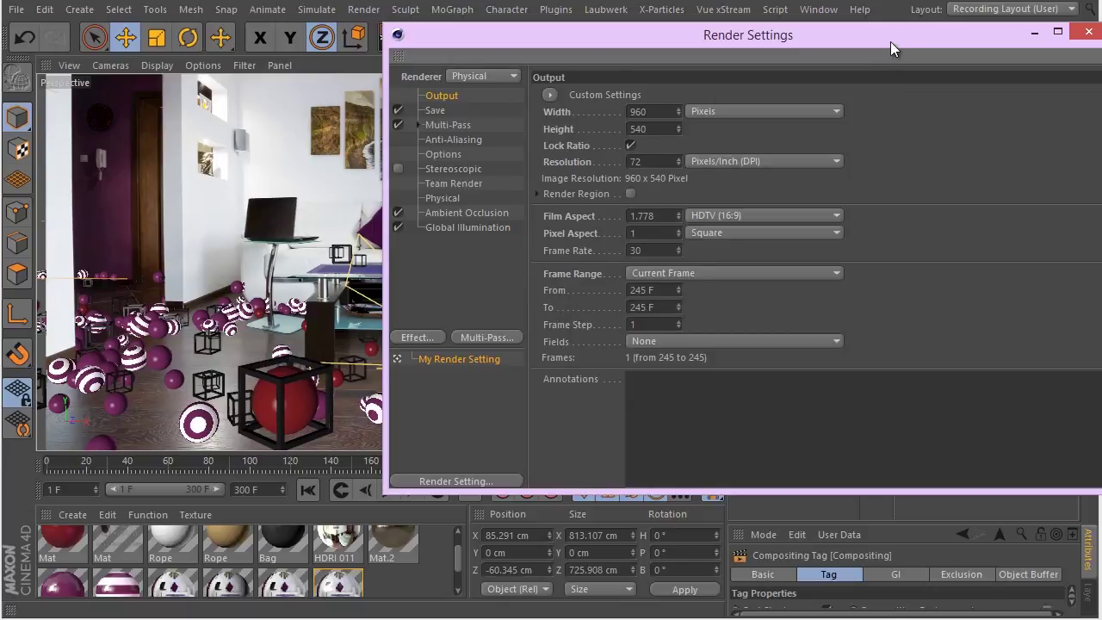
drag(890, 41, 616, 73)
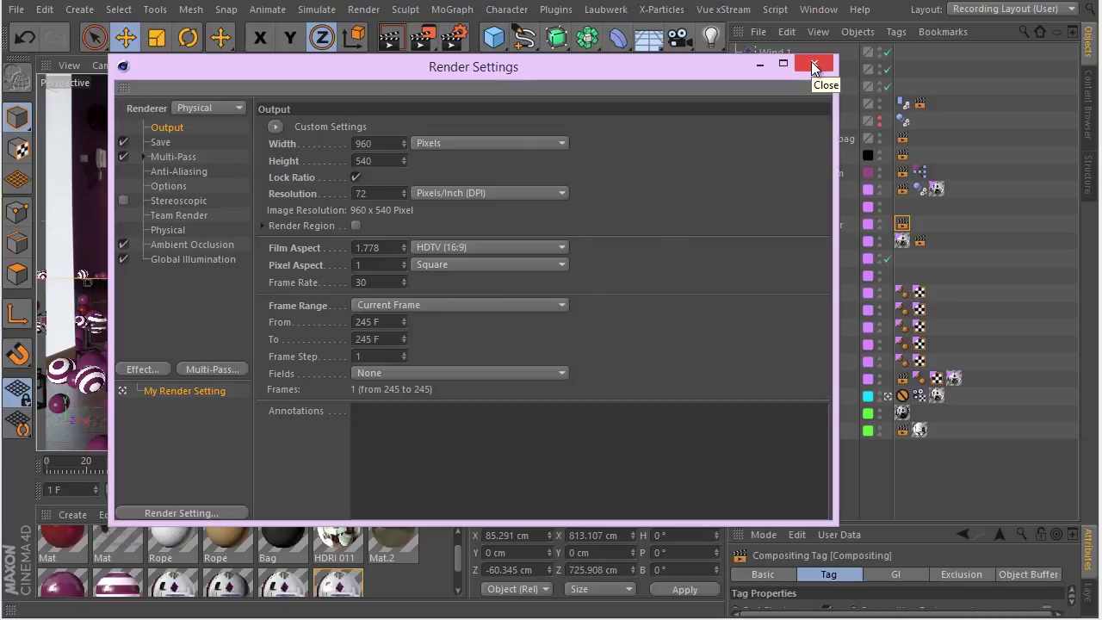
click(814, 67)
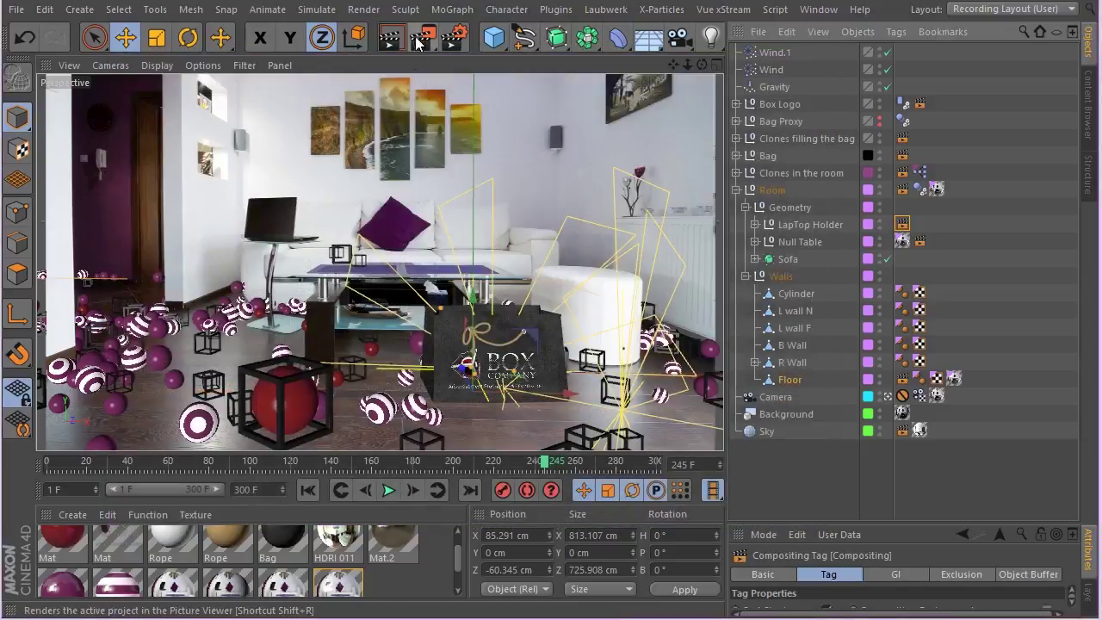
Step: Render the current frame to the Picture Viewer and compare the progress against the previous 960x540 render
click(422, 40)
click(422, 42)
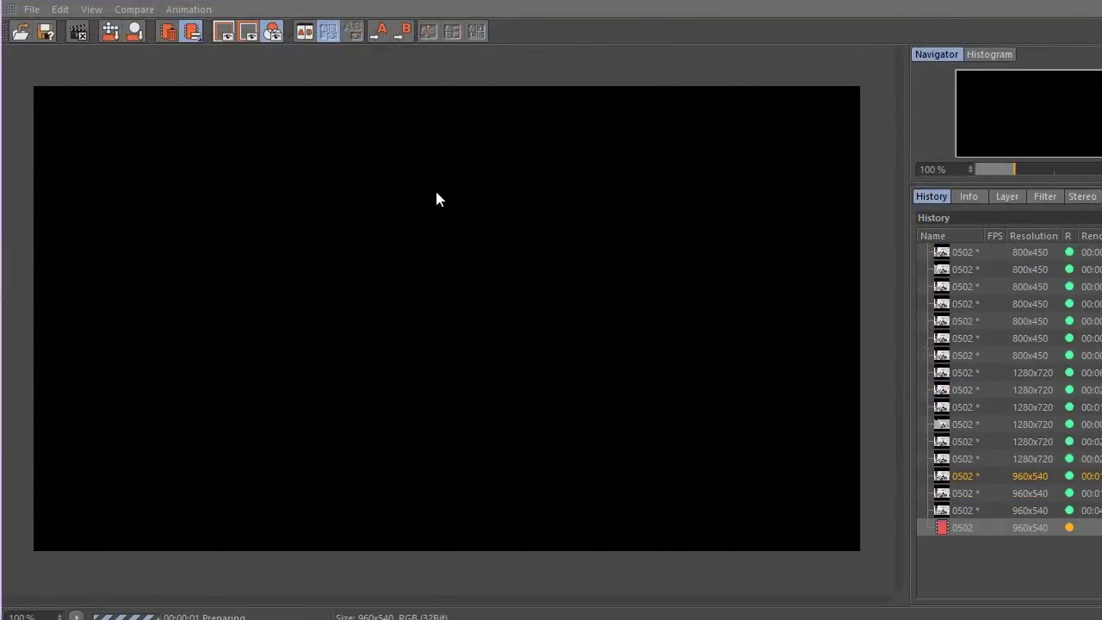
click(966, 511)
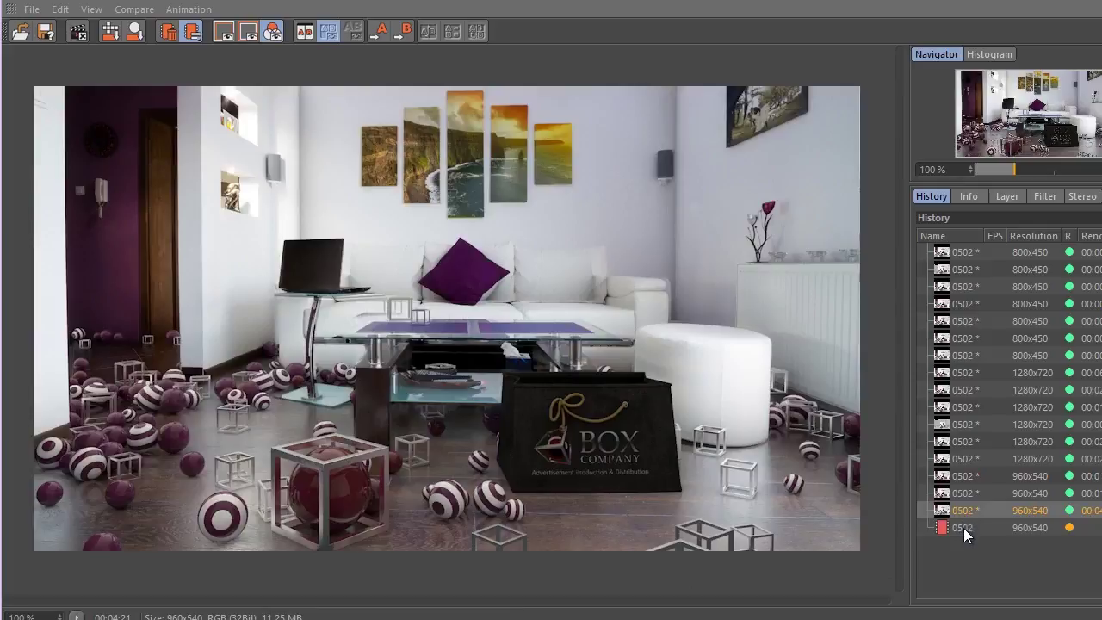
click(963, 528)
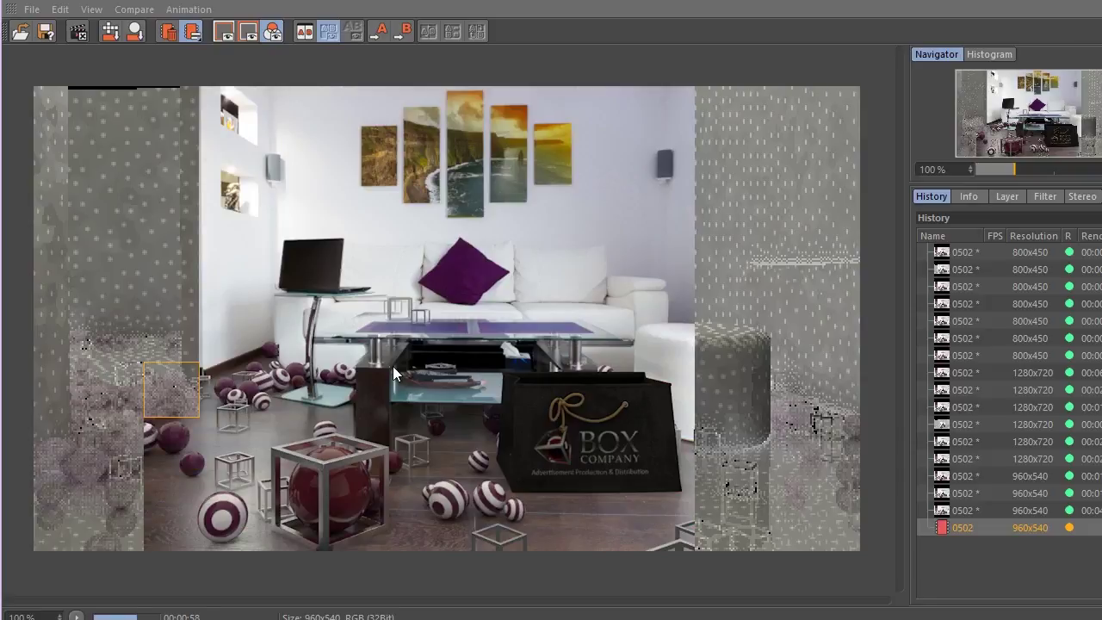
click(963, 510)
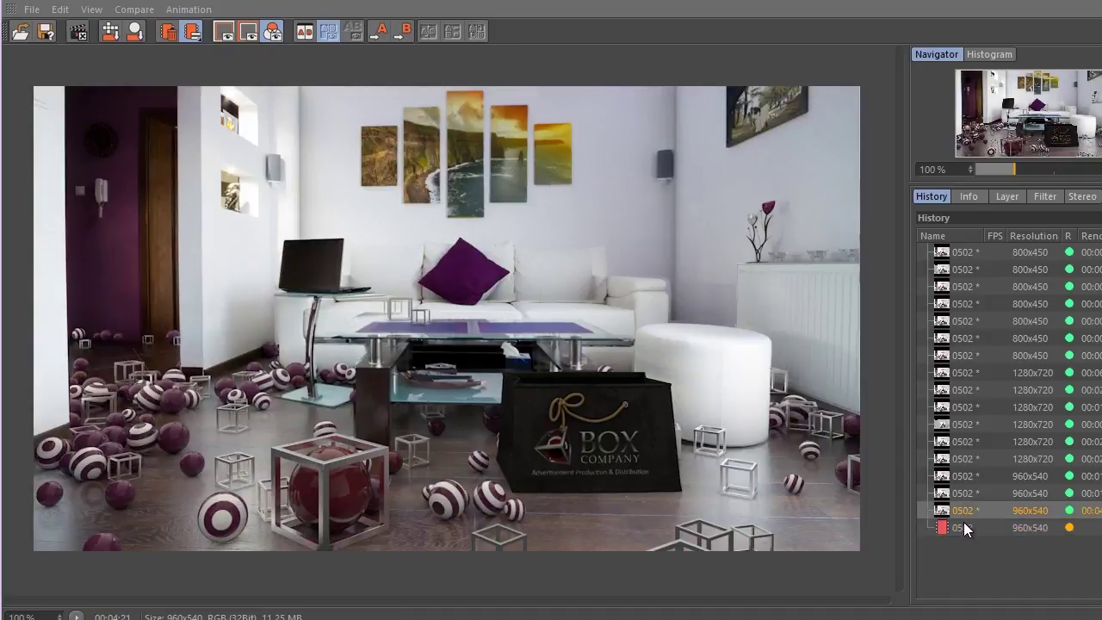
click(964, 524)
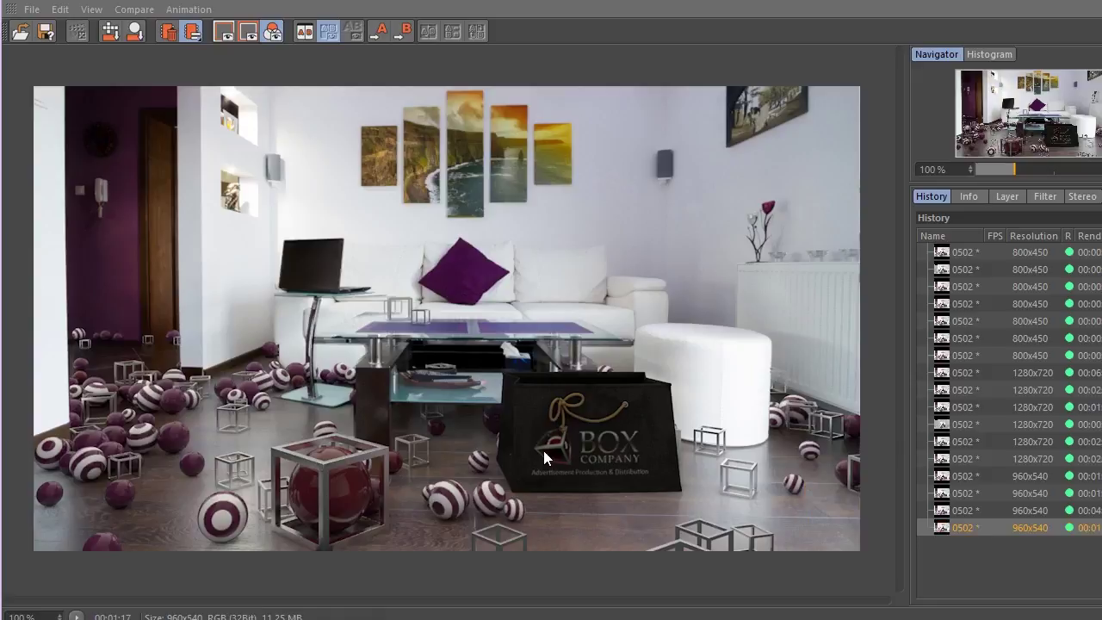
Step: Compare the finished render with the previous 960x540 render by alternating between the last two history entries
click(964, 511)
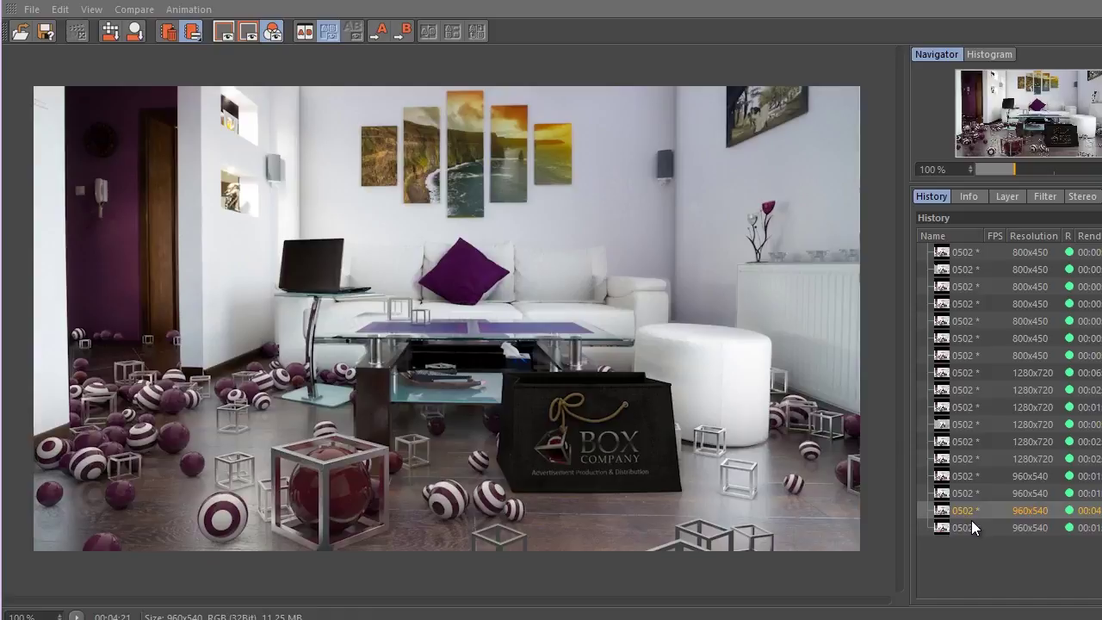
click(962, 523)
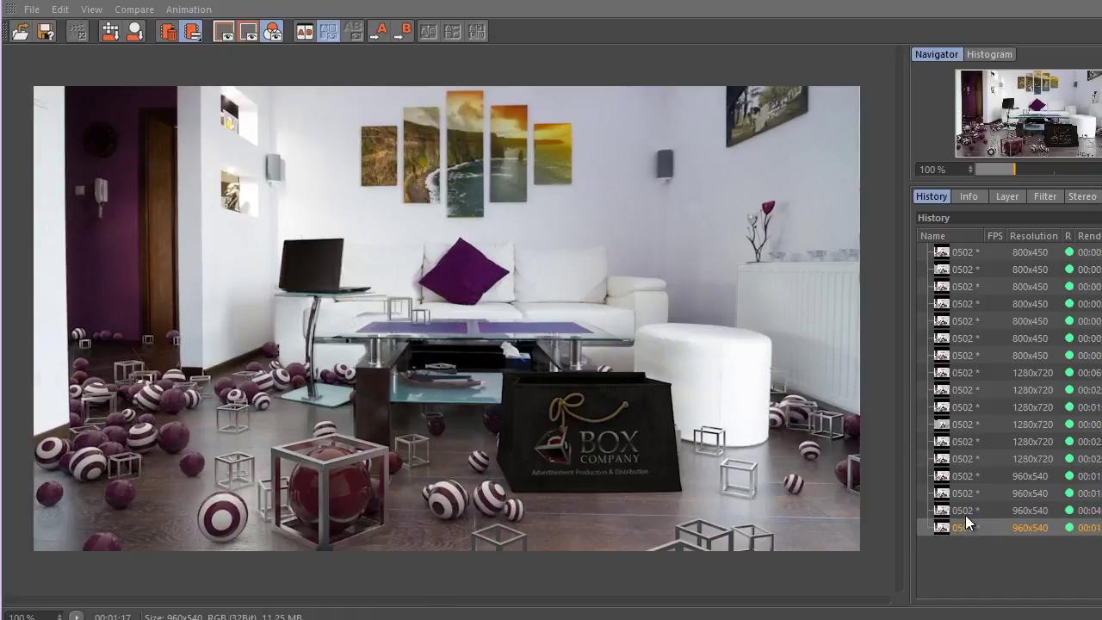
click(966, 514)
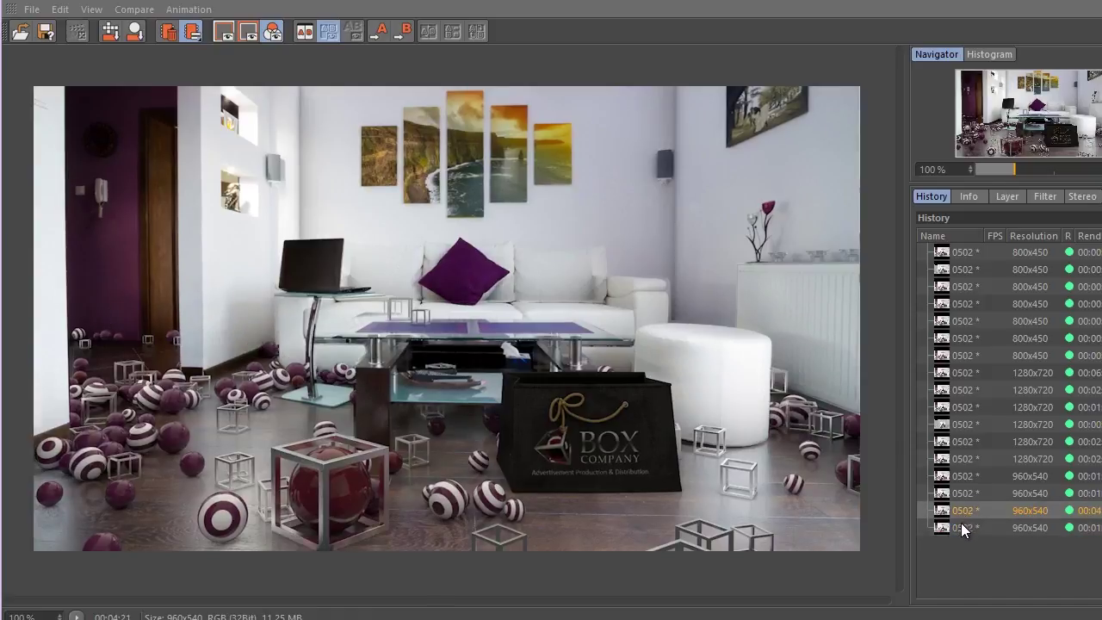
click(961, 523)
click(961, 513)
click(959, 512)
click(958, 520)
click(962, 512)
click(965, 520)
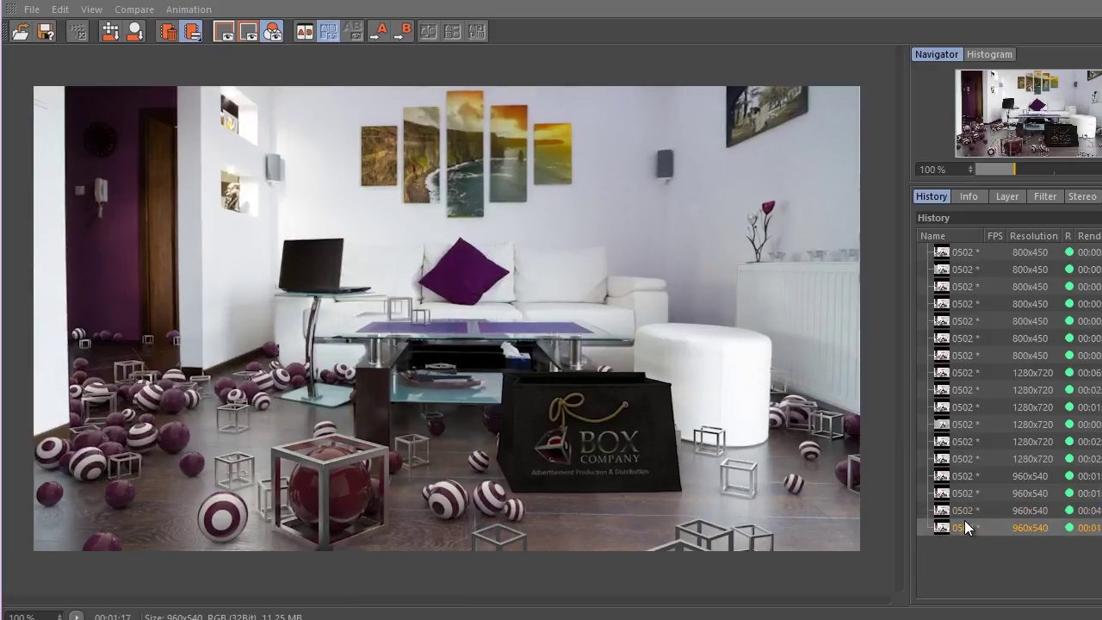
click(967, 512)
click(967, 522)
click(966, 512)
click(963, 523)
Step: Show the new render's layers in Single-Pass mode and examine the Reflection and Ambient Occlusion passes up close
click(1003, 197)
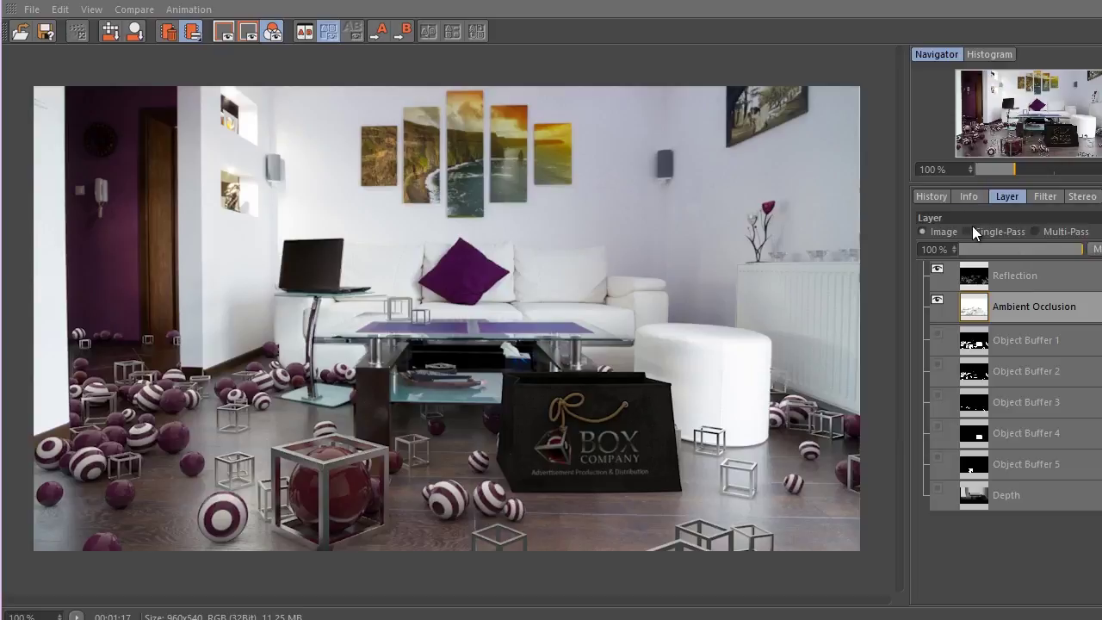
click(973, 229)
click(1033, 276)
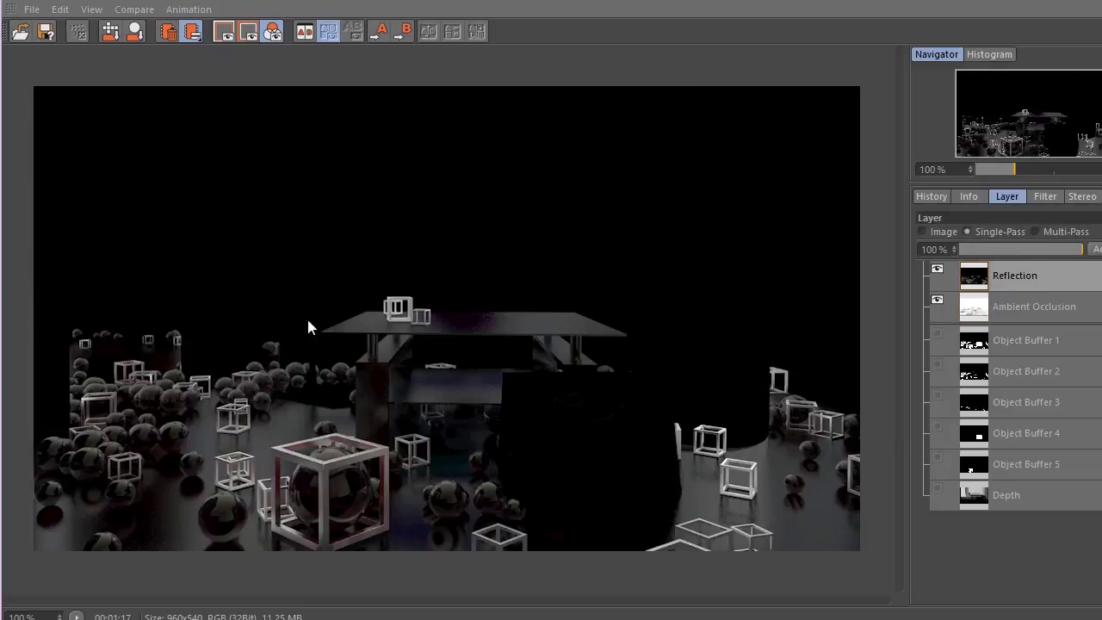
click(1057, 309)
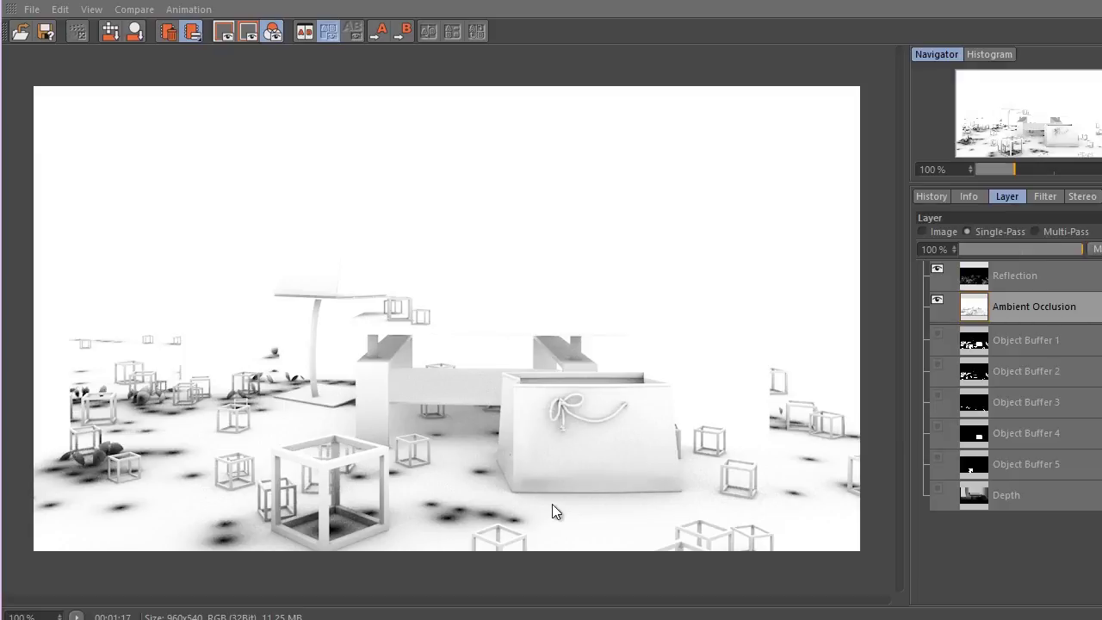
scroll(424, 543, up, 2)
drag(431, 499, 422, 399)
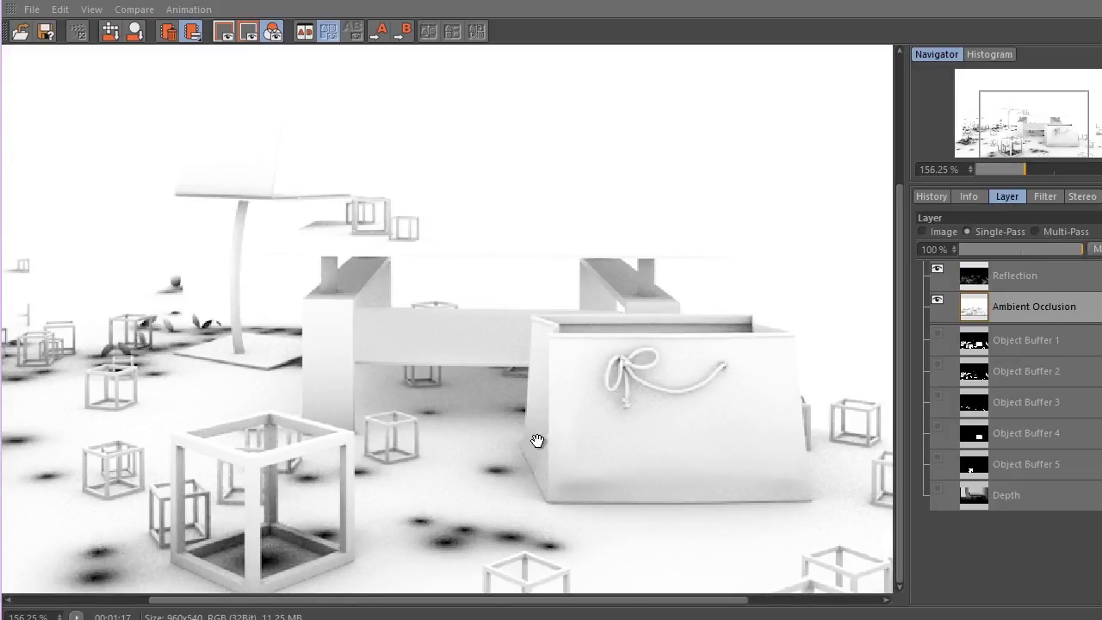
scroll(262, 455, down, 1)
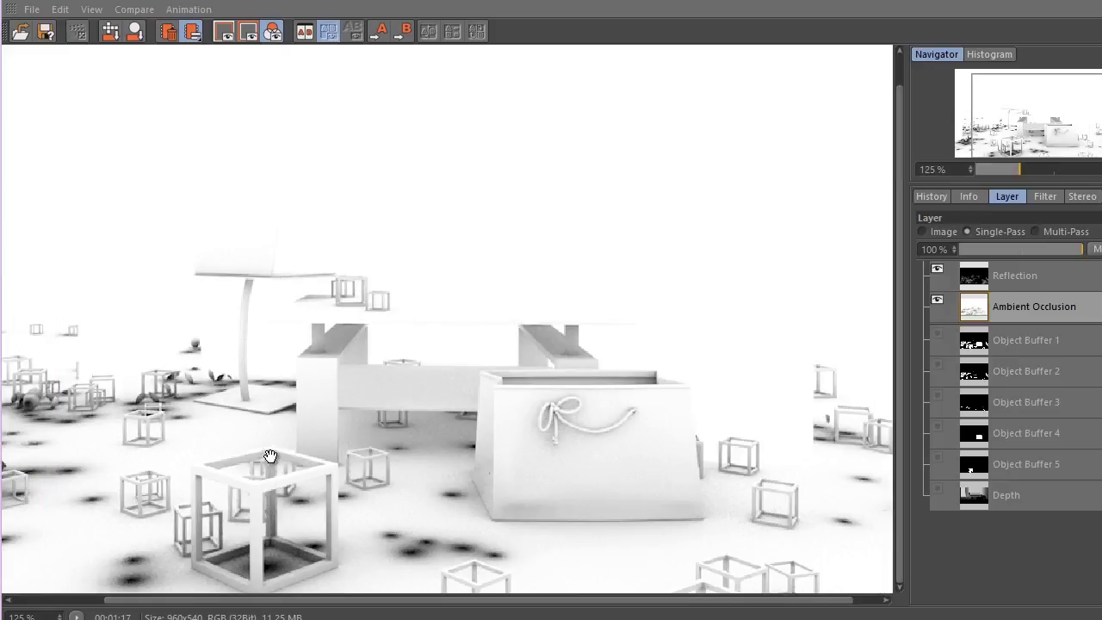
drag(373, 522, 468, 381)
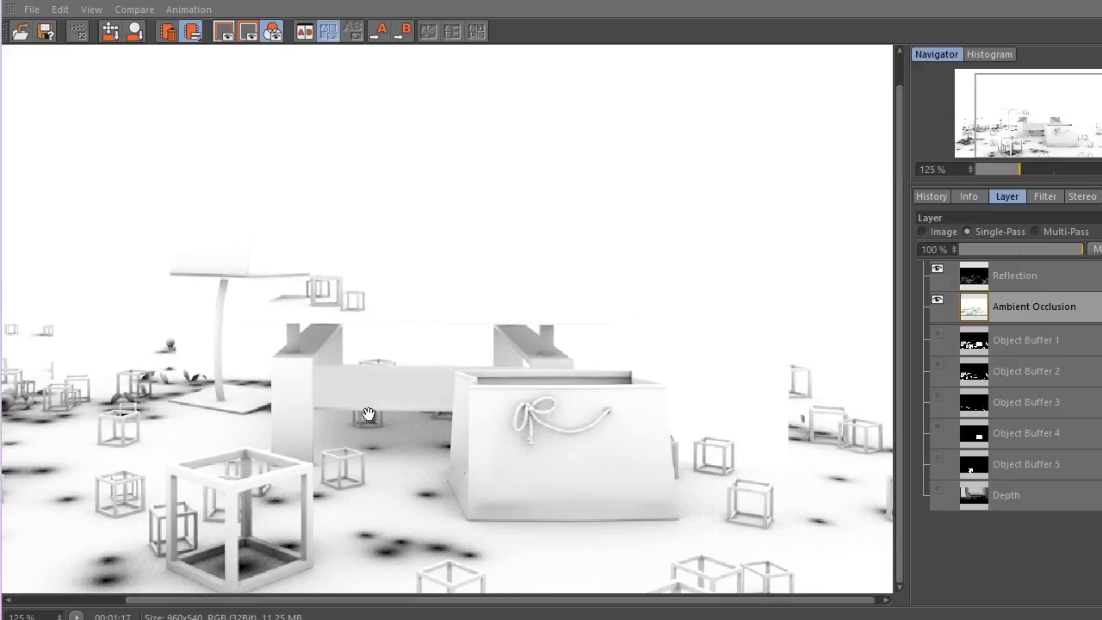
drag(370, 411, 419, 345)
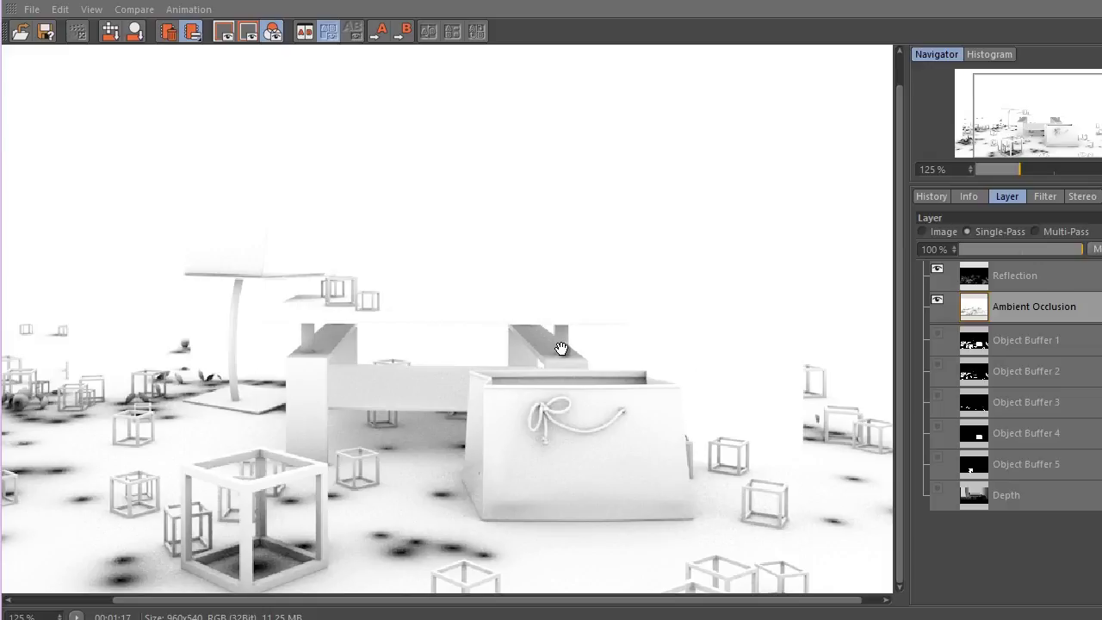
Step: Compare the Object Buffer 1, Ambient Occlusion and Reflection passes of the latest render at full-frame view
click(1080, 347)
scroll(530, 405, down, 1)
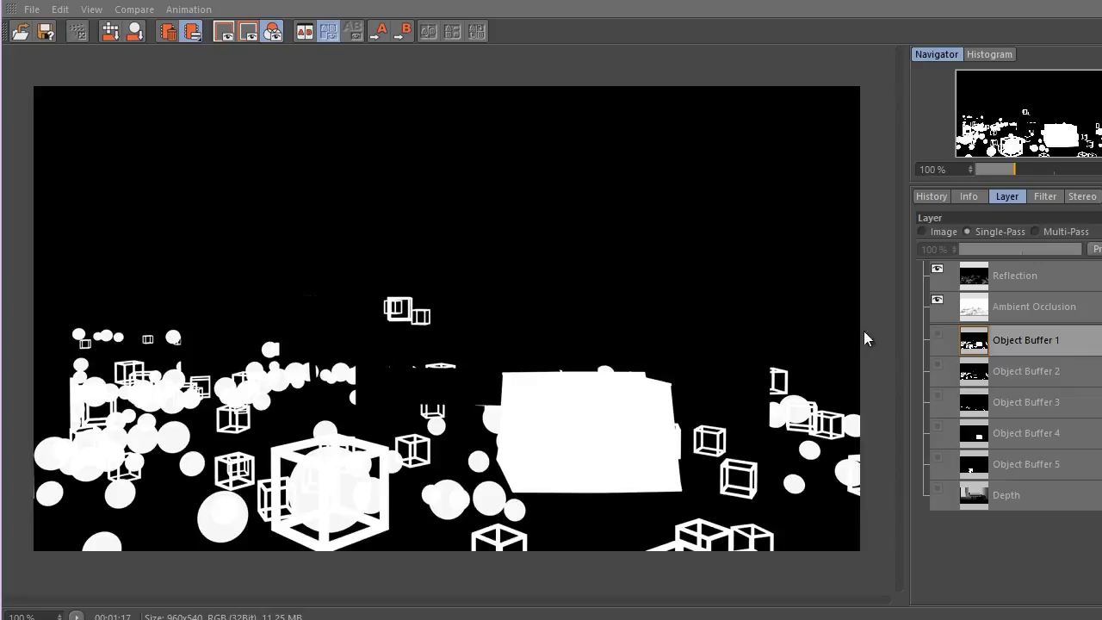
click(1053, 310)
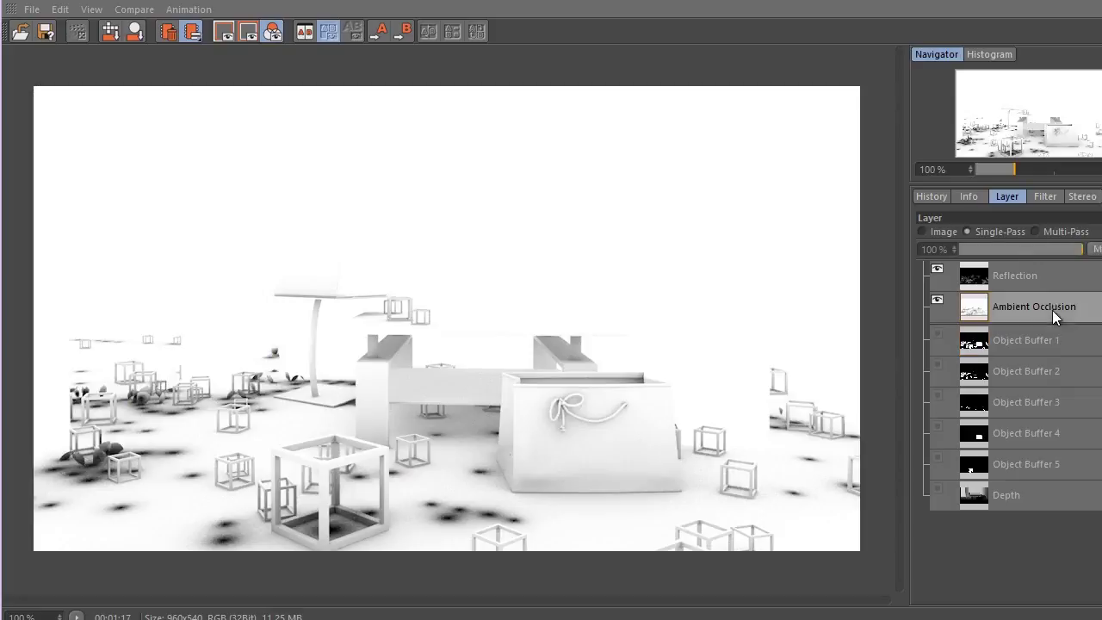
click(1023, 274)
click(1029, 300)
click(1041, 331)
click(1038, 318)
click(1027, 278)
click(1022, 342)
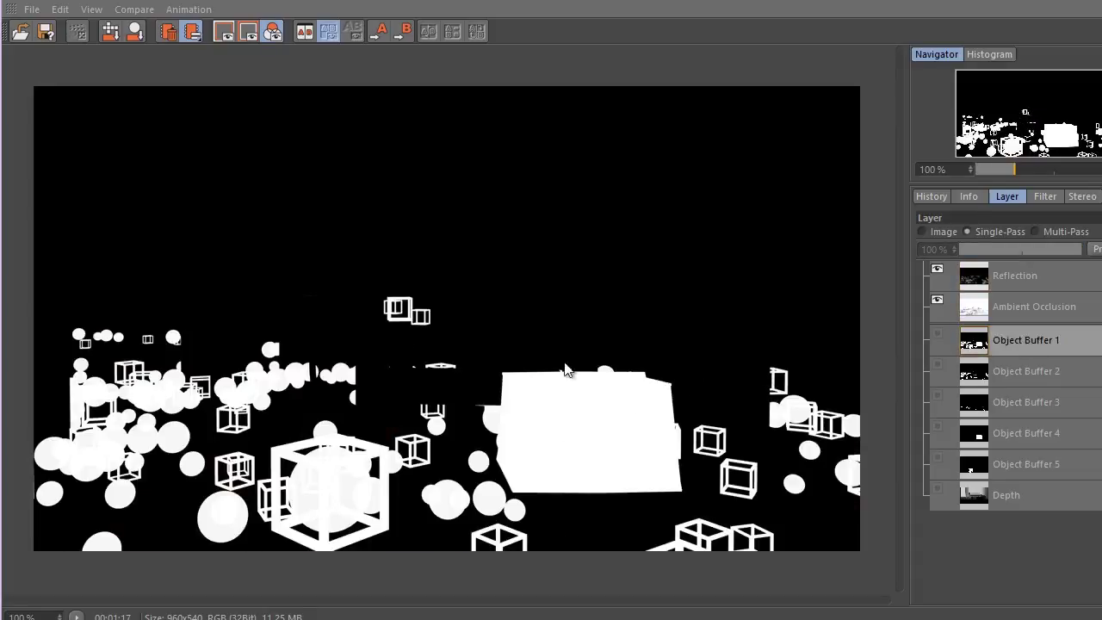
Step: Examine the first 800x450 render's layers in Single-Pass and Multi-Pass modes, then return to the latest 960x540 render
click(1096, 3)
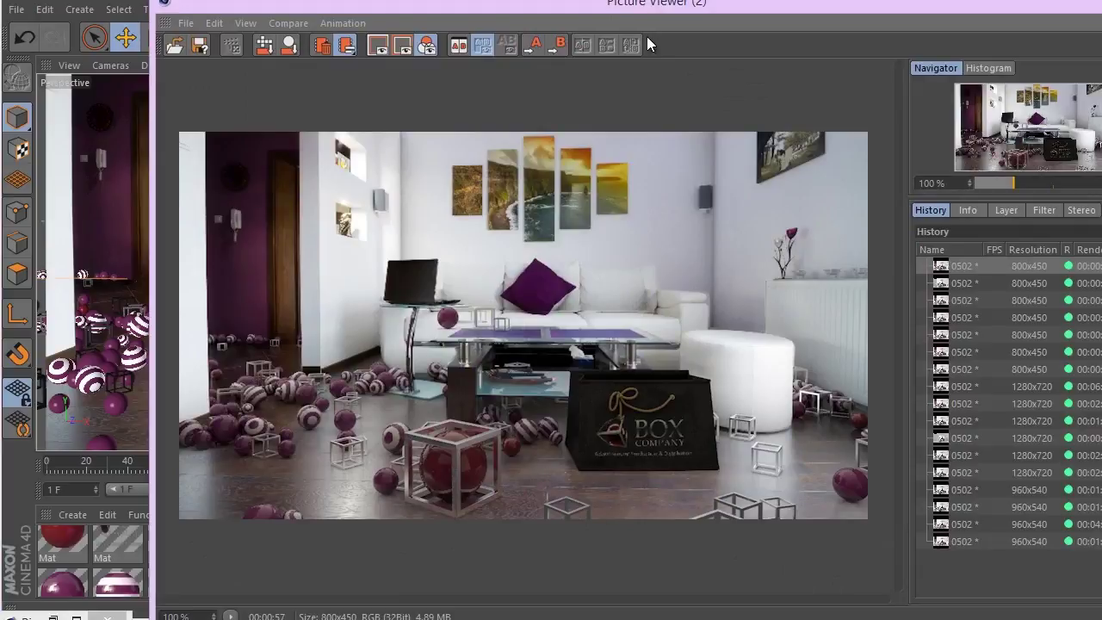
click(1007, 212)
click(996, 246)
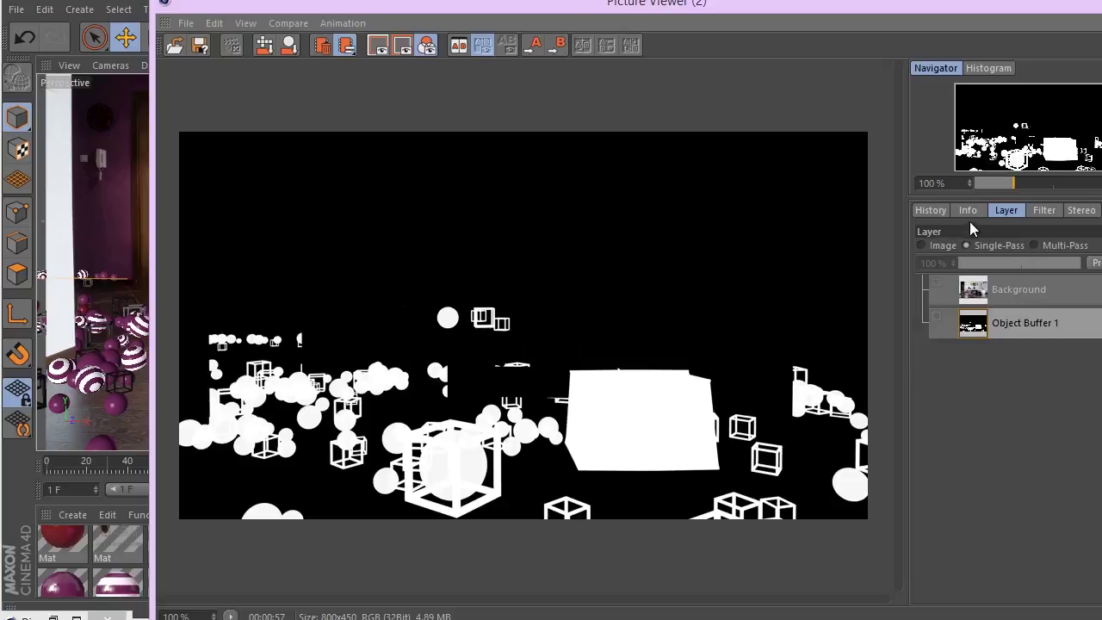
click(1036, 247)
click(997, 247)
click(931, 211)
click(973, 542)
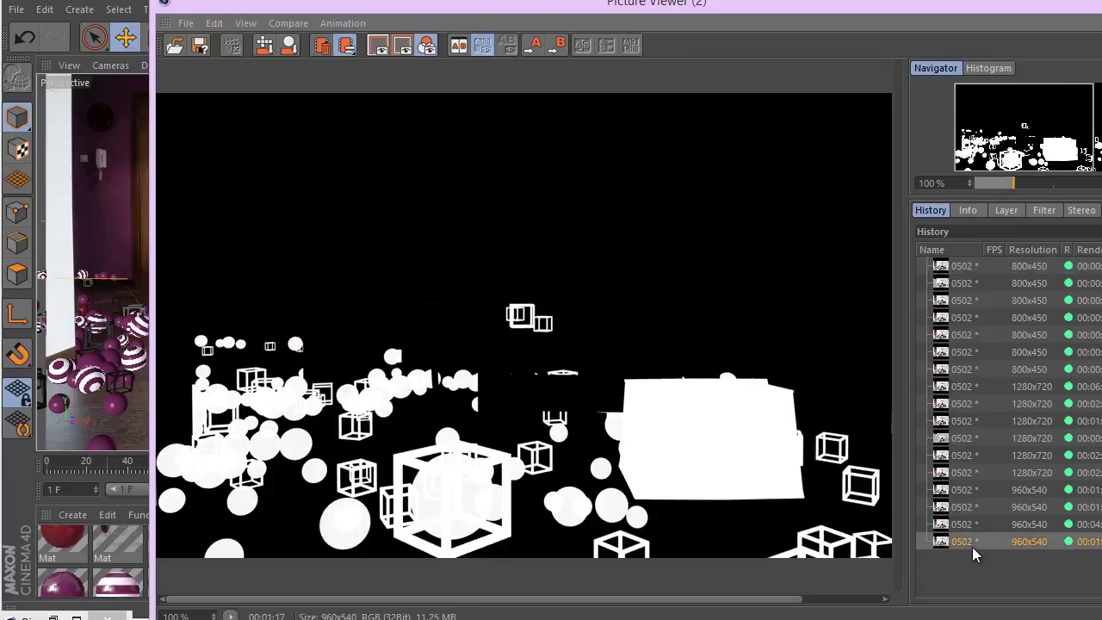
Step: Examine the latest render's Depth pass and its Object Buffer passes from 5 down to 1
click(1006, 210)
click(1015, 507)
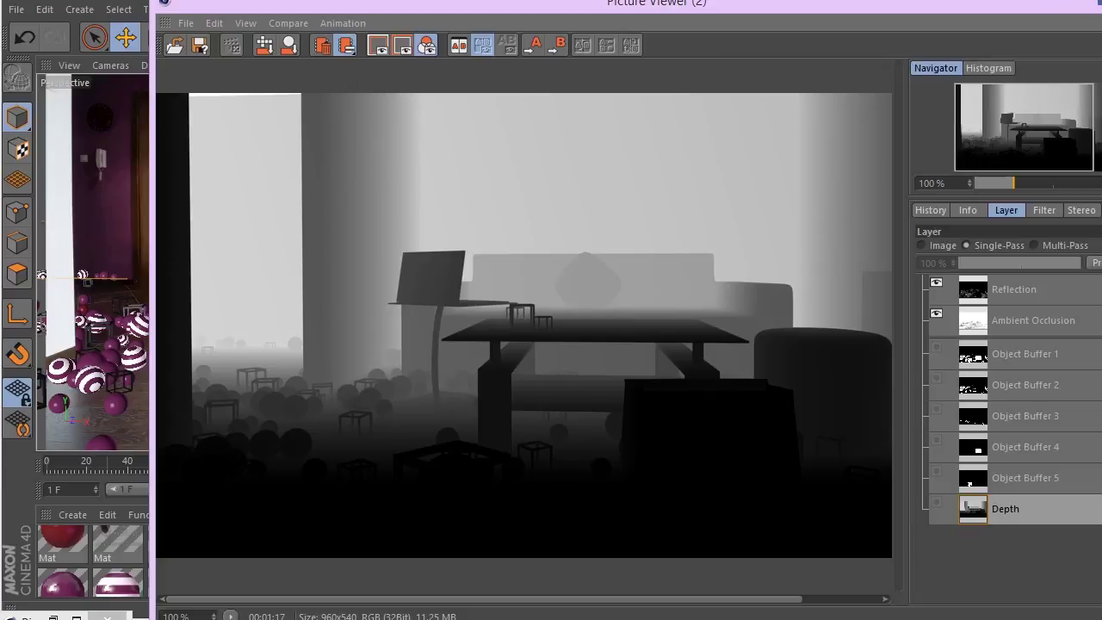
click(1024, 476)
click(1039, 449)
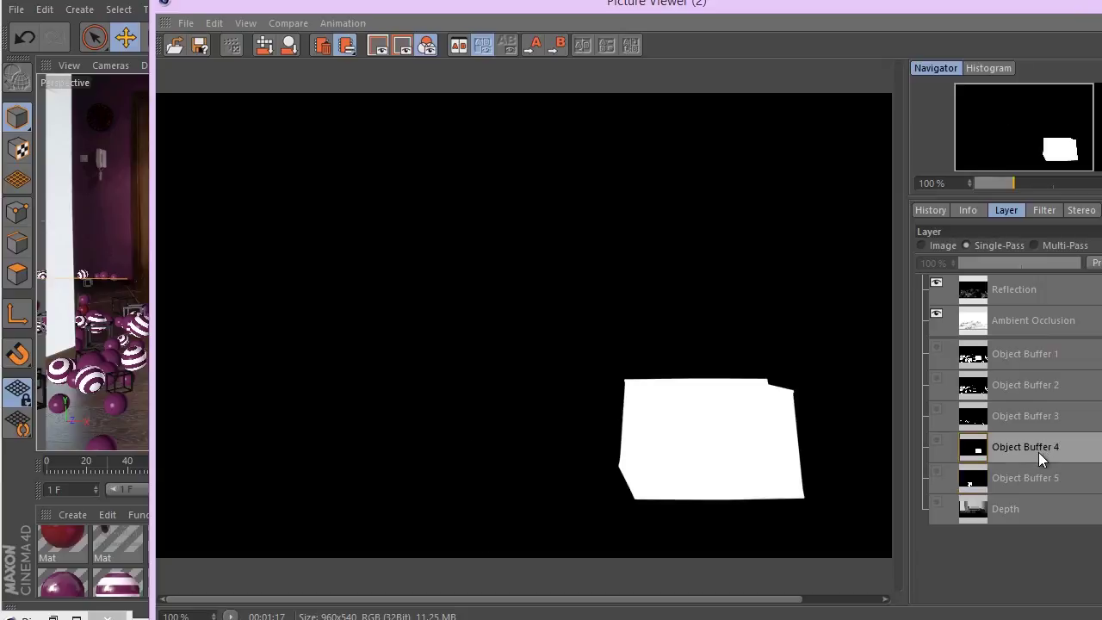
click(1061, 415)
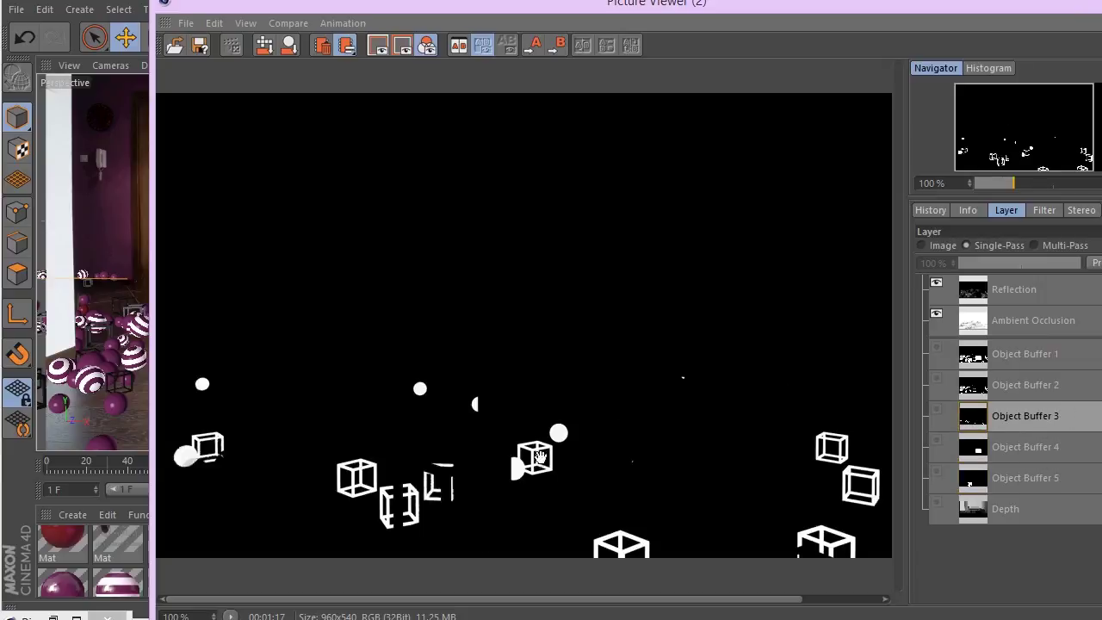
click(1017, 393)
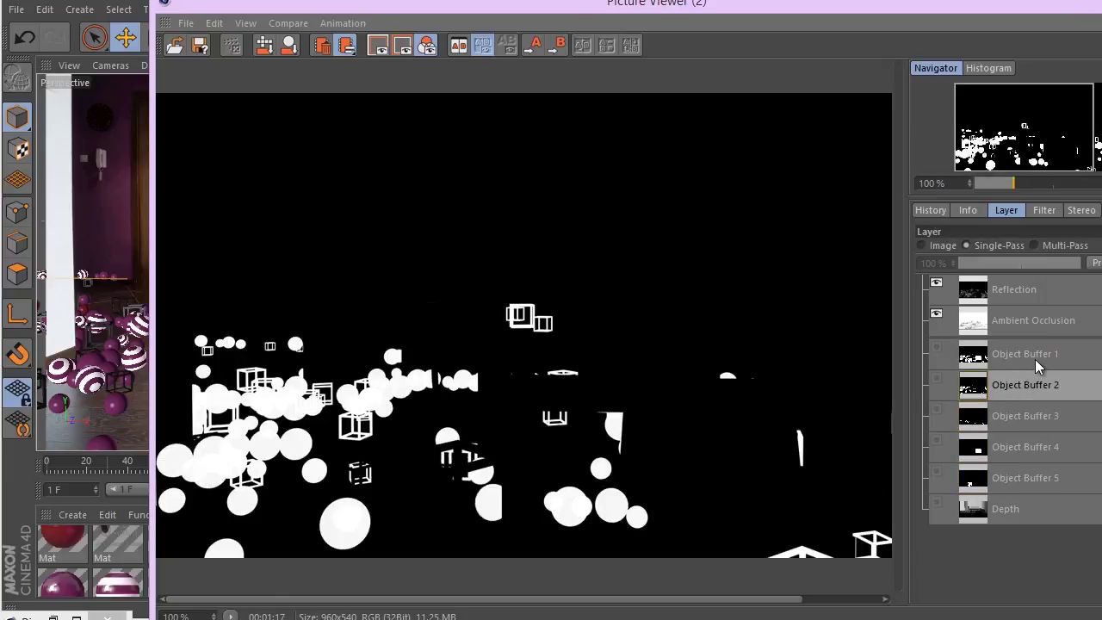
click(1035, 359)
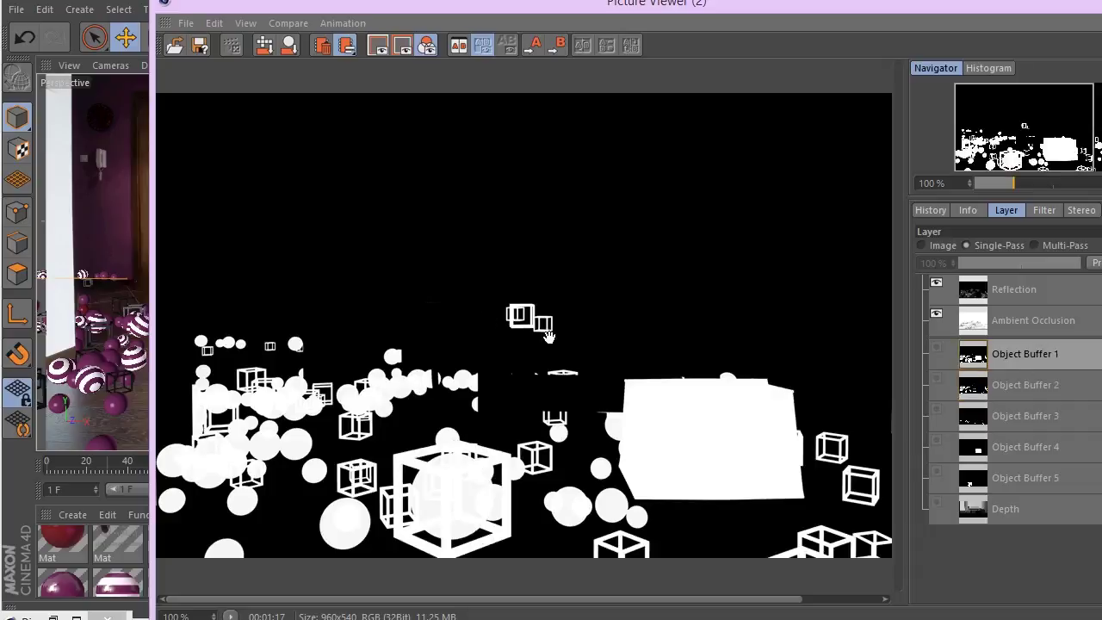
Step: Compare the Object Buffer 1 and Object Buffer 2 passes, then close the Picture Viewer
click(1022, 382)
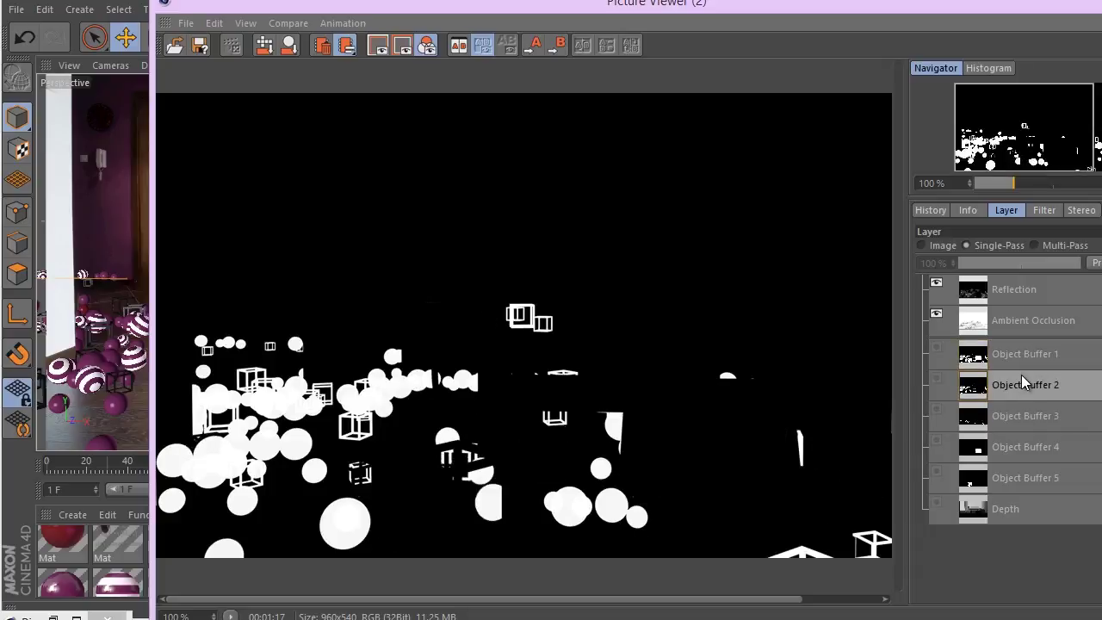
click(1021, 357)
click(1020, 372)
click(1018, 360)
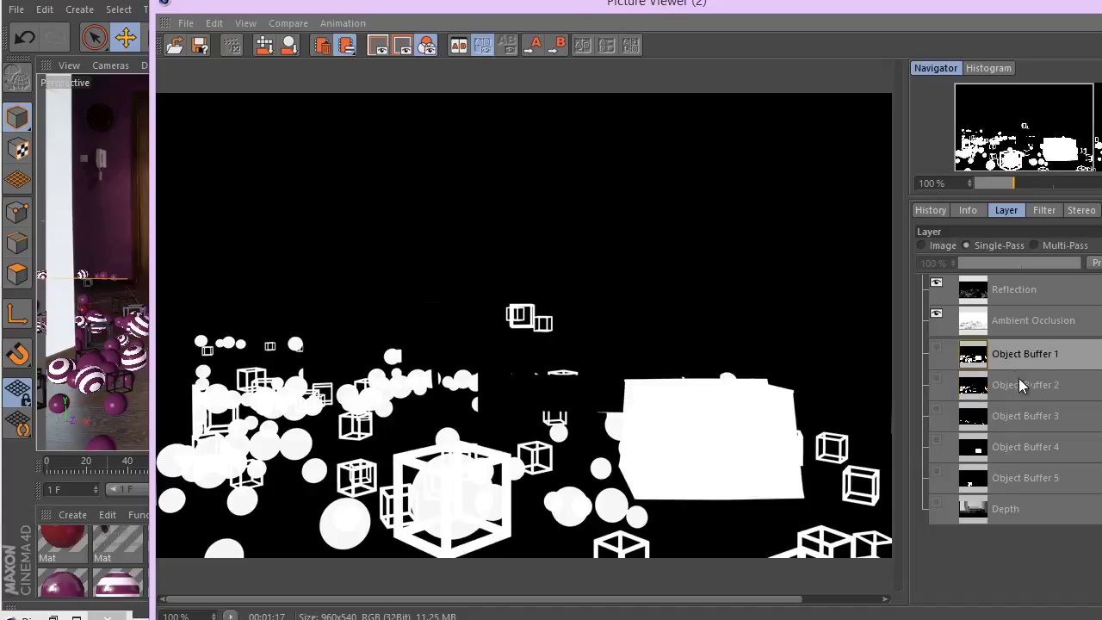
click(1013, 376)
click(1004, 363)
drag(913, 21, 836, 39)
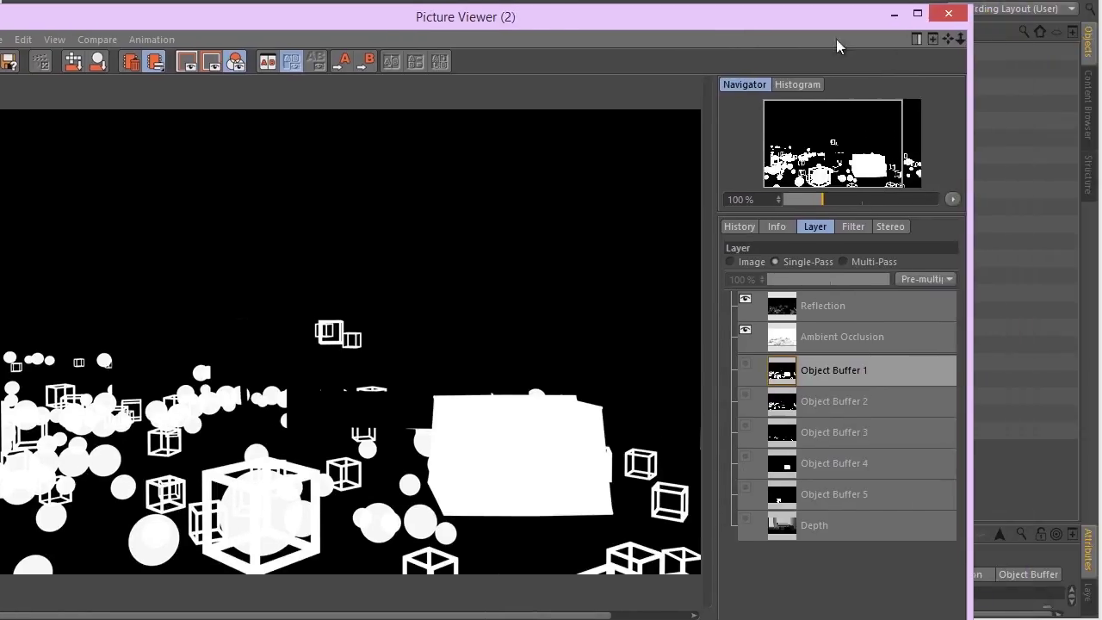
click(938, 19)
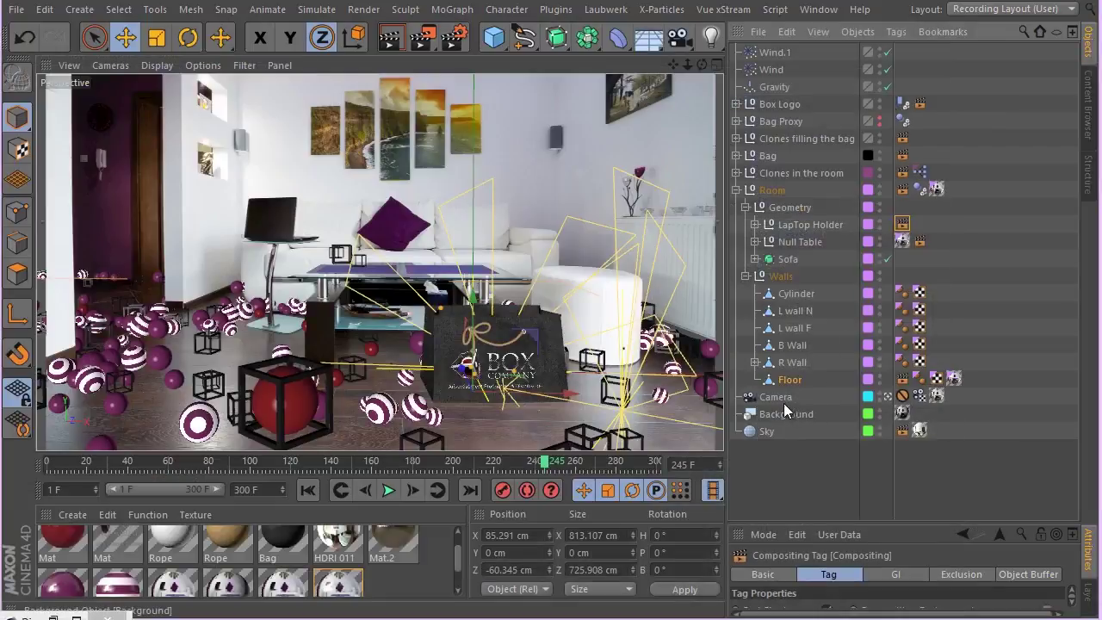
Step: Extend the Camera's focus distance slightly beyond the room in the Top view, then render the current frame again from the perspective view
click(779, 398)
middle_click(564, 347)
middle_click(463, 216)
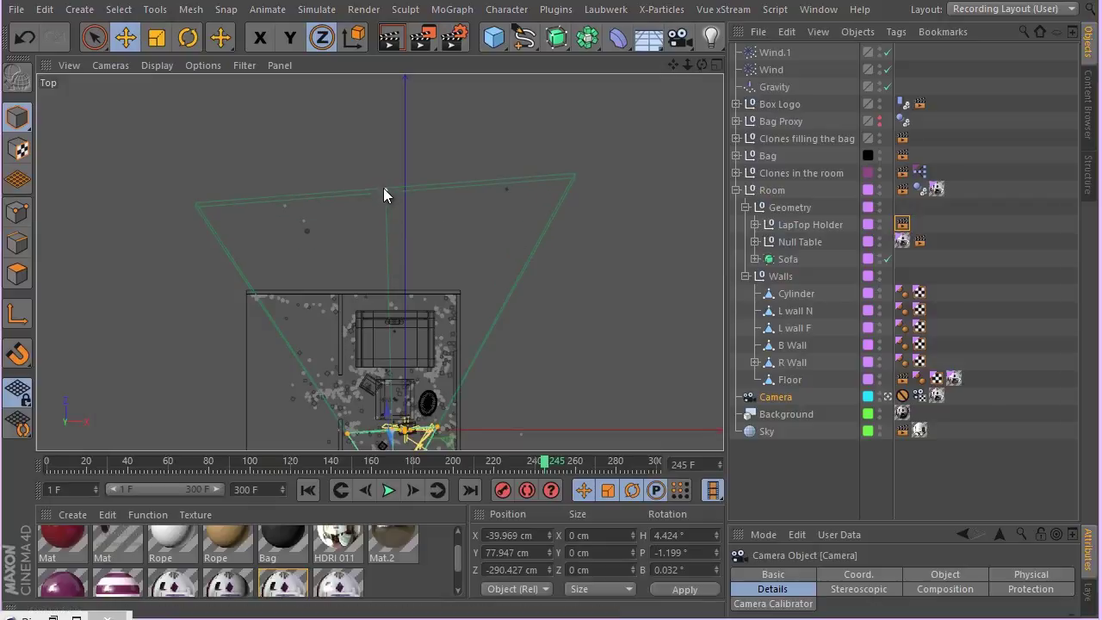
drag(383, 188, 379, 168)
middle_click(368, 192)
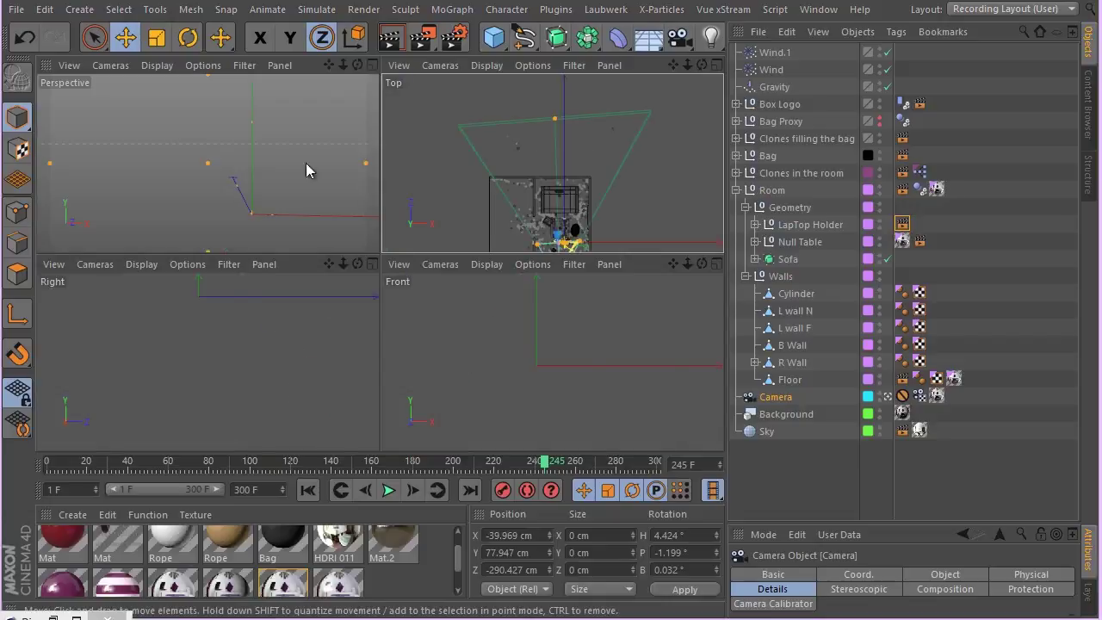
middle_click(308, 167)
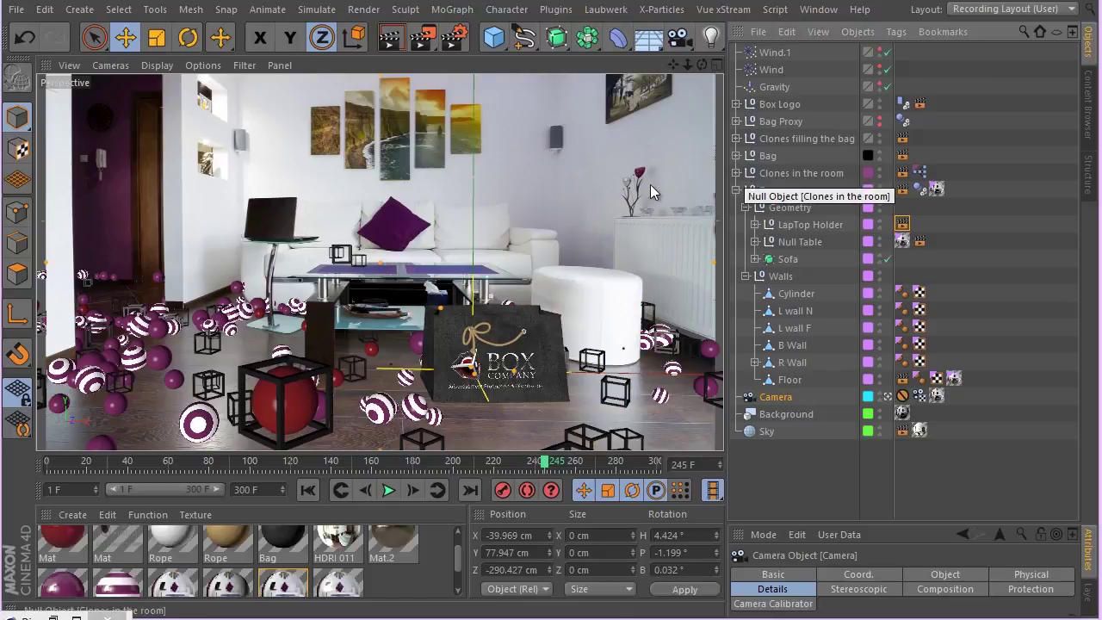
click(428, 39)
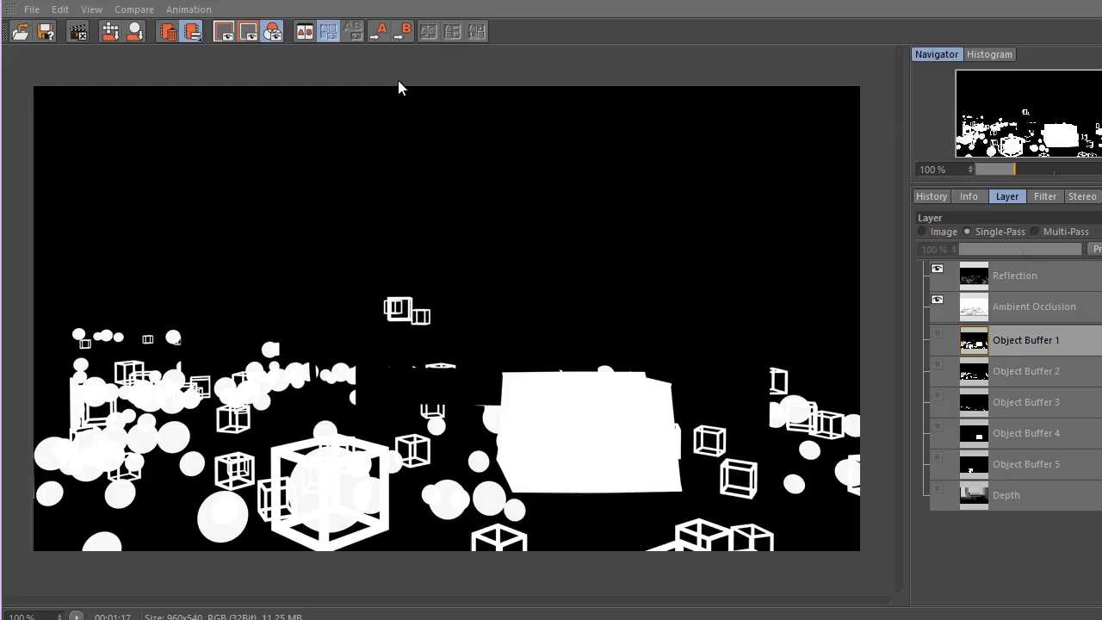
Step: Examine the latest 960x540 render's Depth pass in Single-Pass mode at different zoom levels, then close the Picture Viewer
click(945, 198)
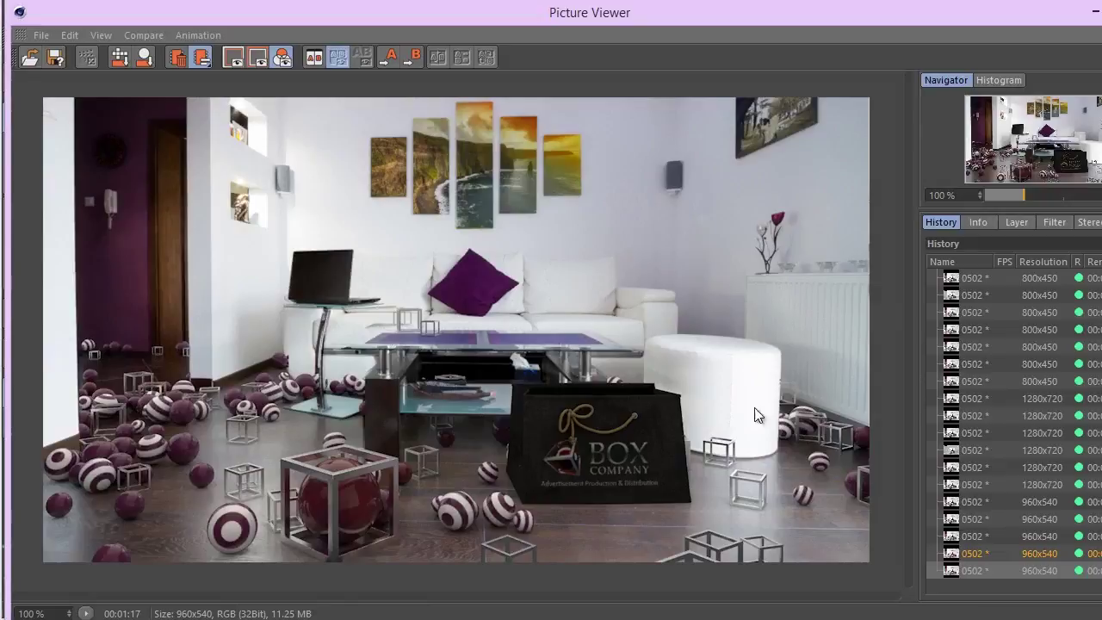
click(1019, 225)
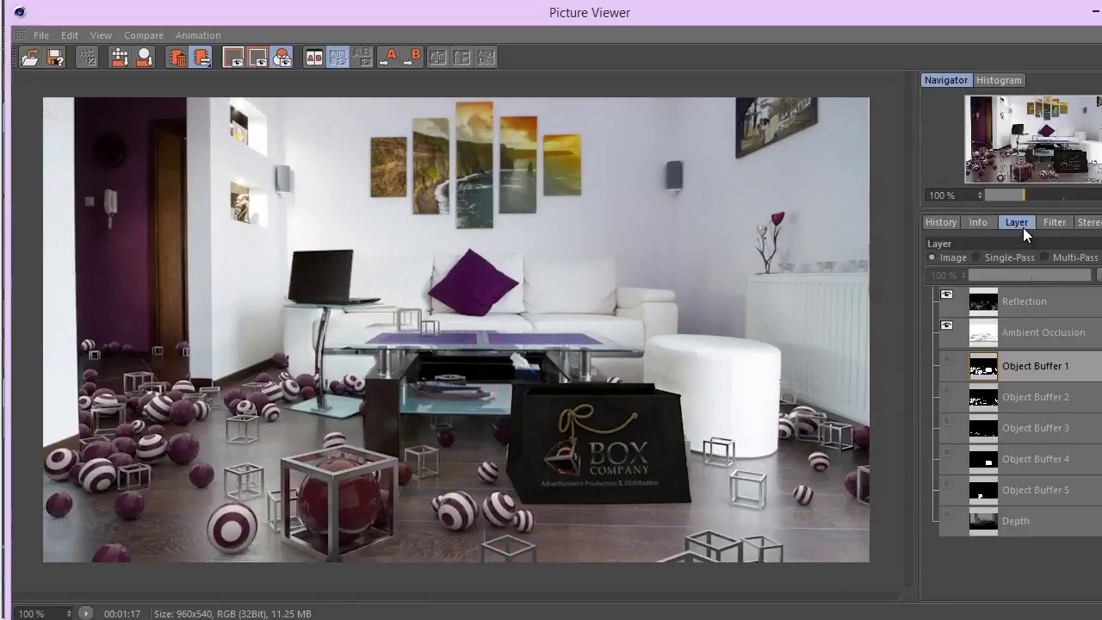
click(1052, 525)
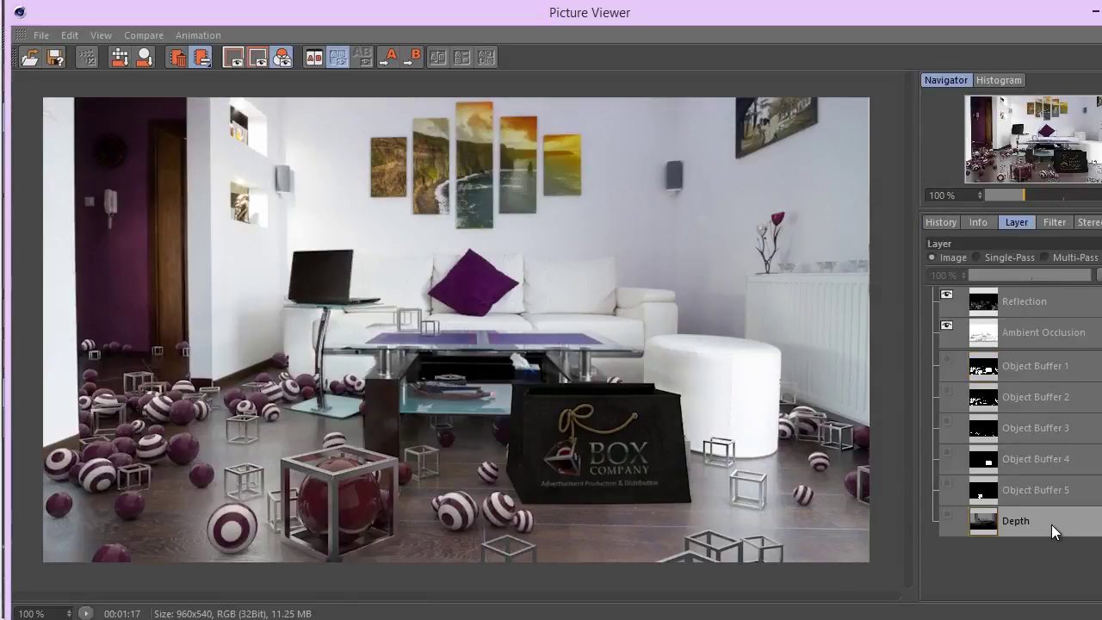
click(978, 258)
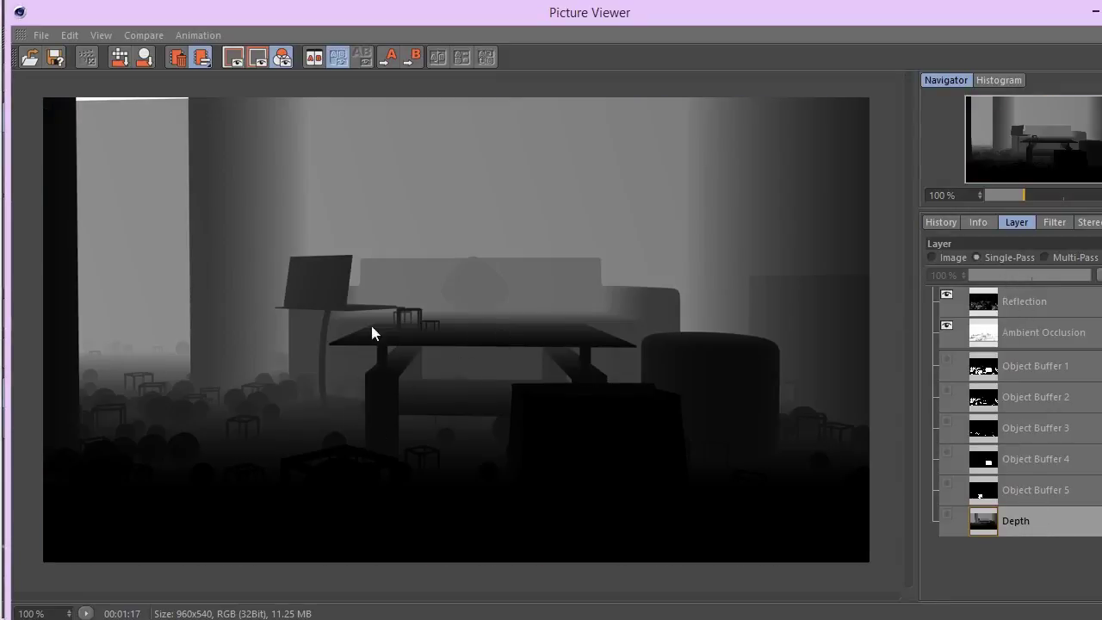
scroll(224, 244, down, 1)
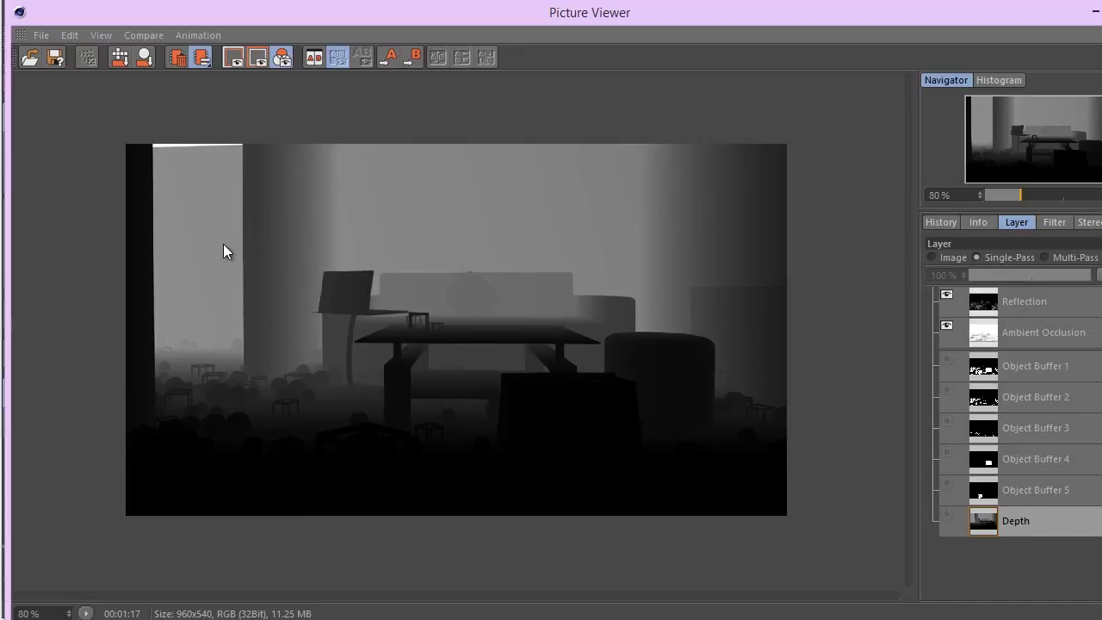
drag(342, 21, 312, 31)
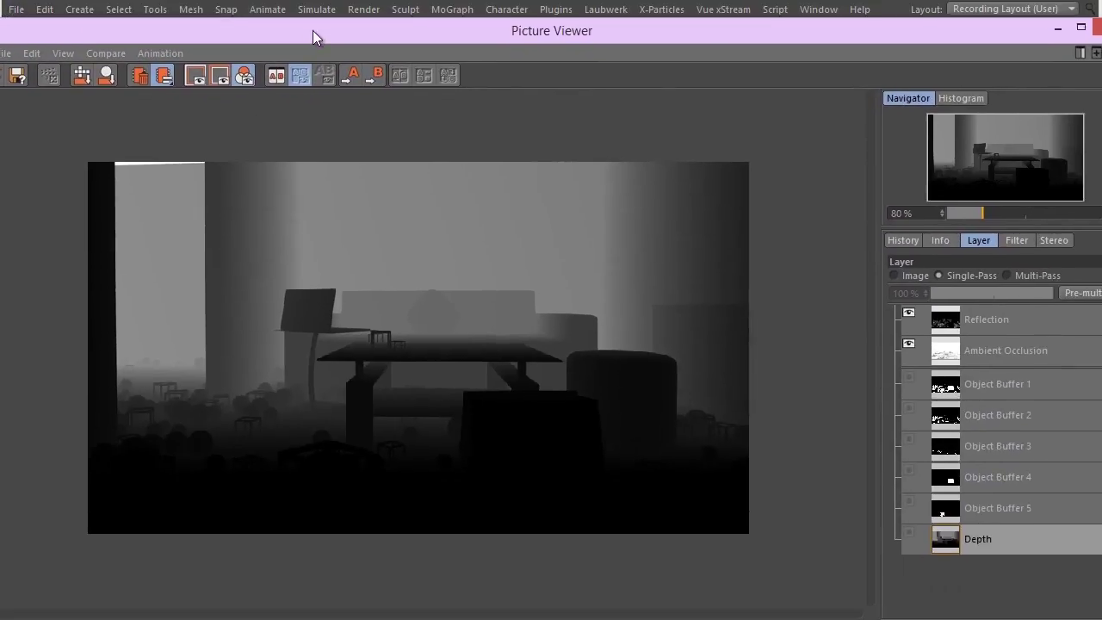
double_click(313, 30)
scroll(306, 317, up, 1)
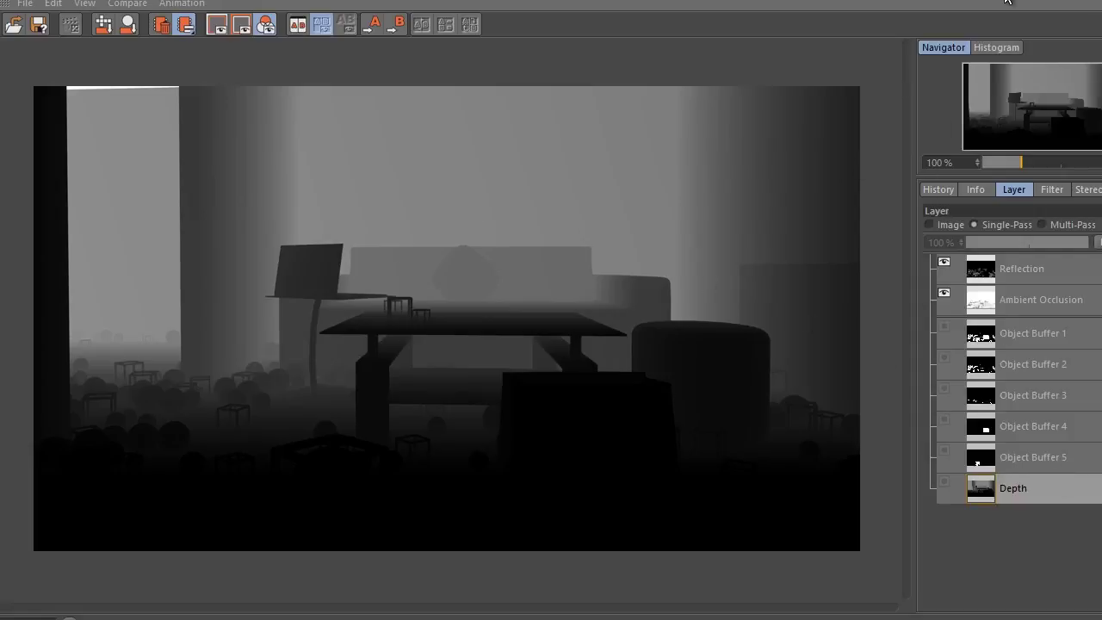
drag(999, 2, 928, 58)
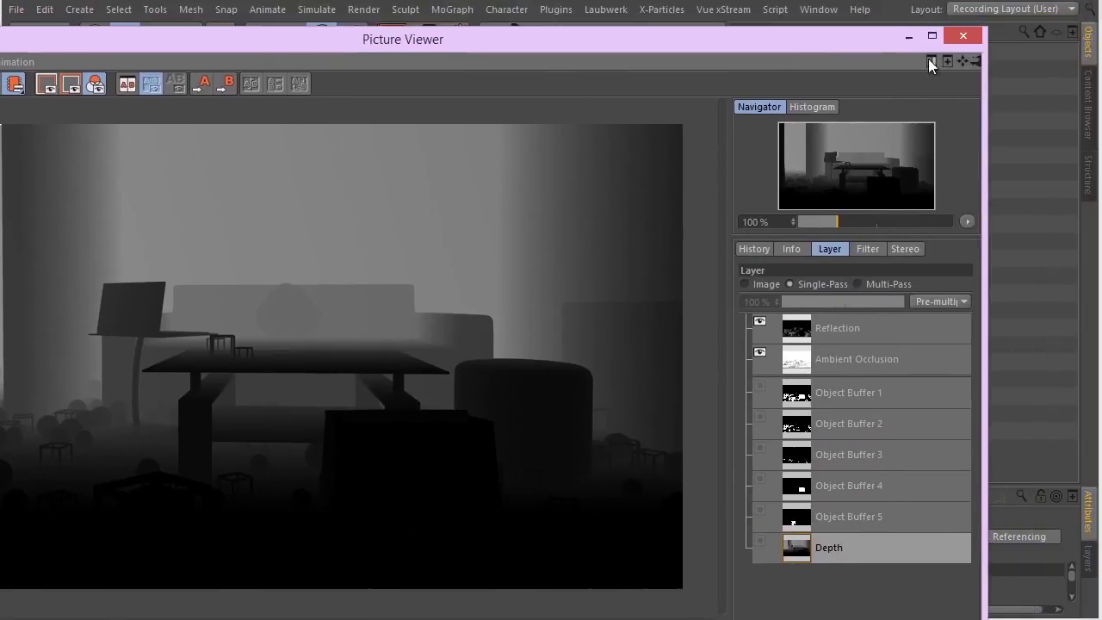
click(964, 35)
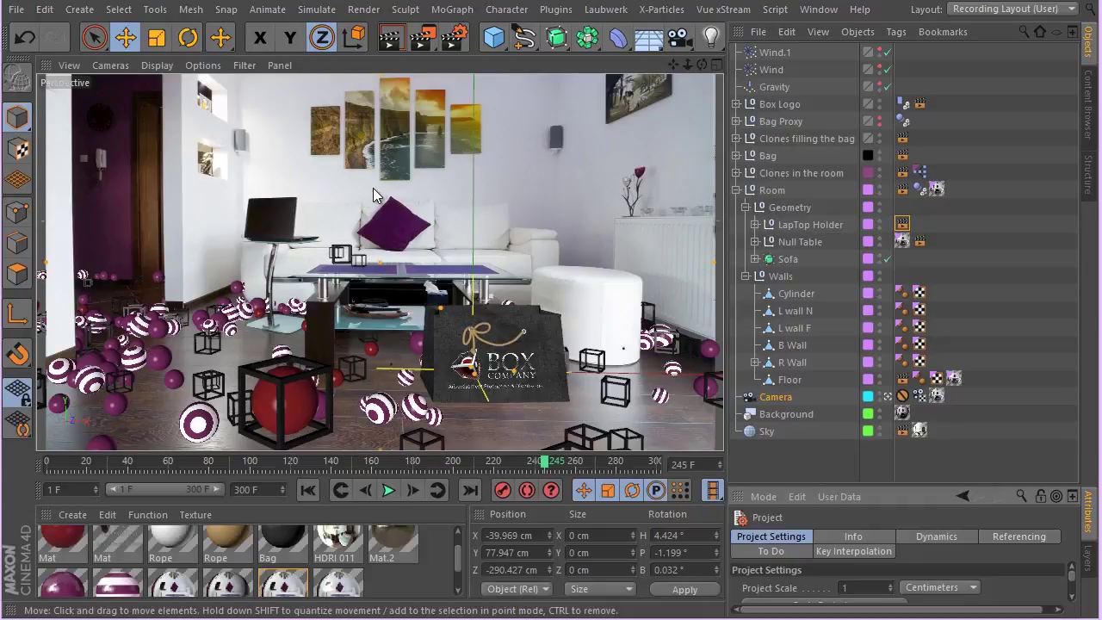
Step: Set the render output's frame range to All Frames in the render settings
click(455, 36)
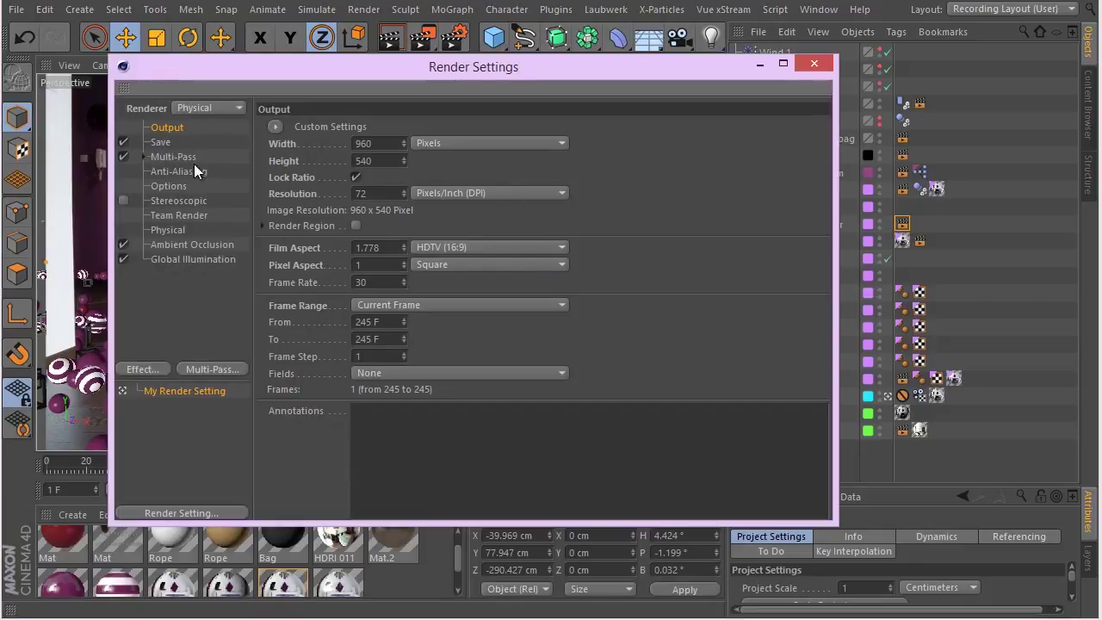
click(529, 305)
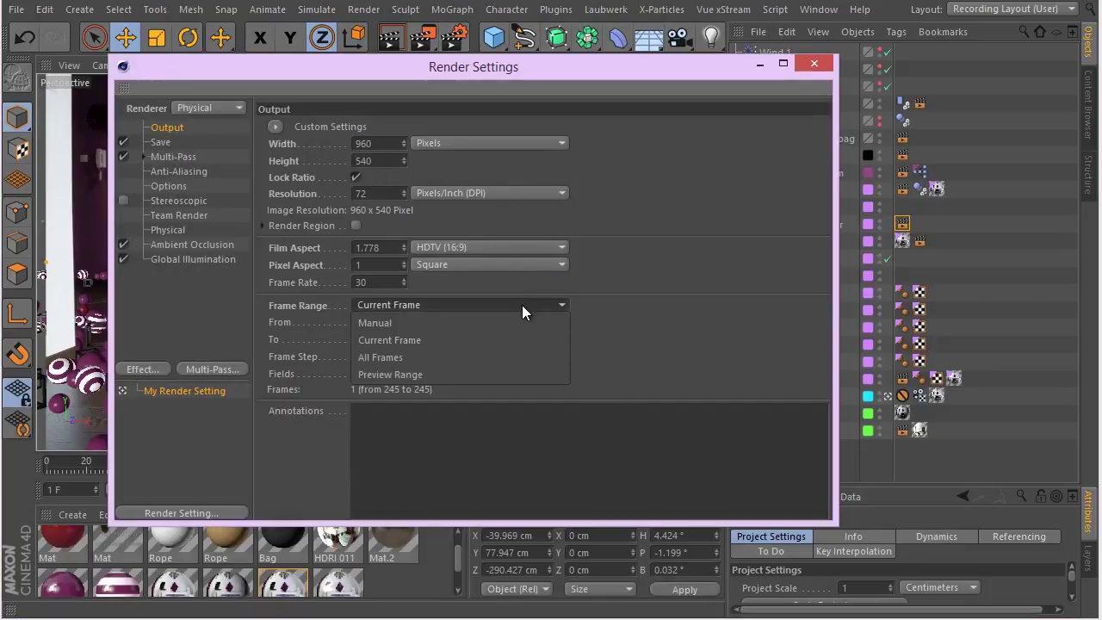
click(461, 363)
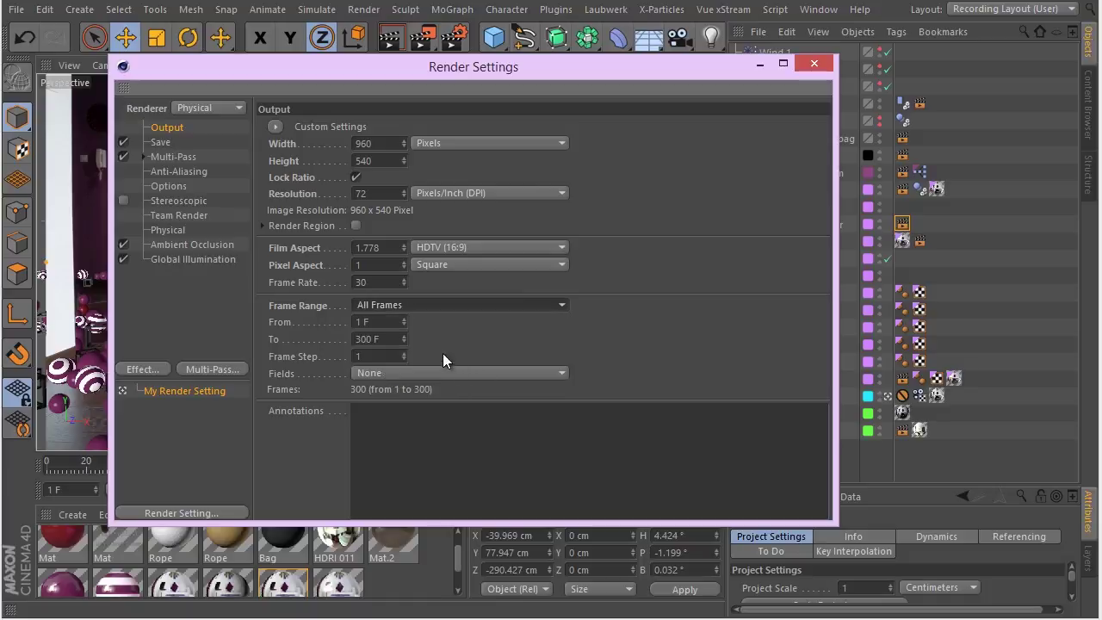
Step: Turn off Multi-Layer File for the multi-pass image and check the compositing project file options
click(162, 143)
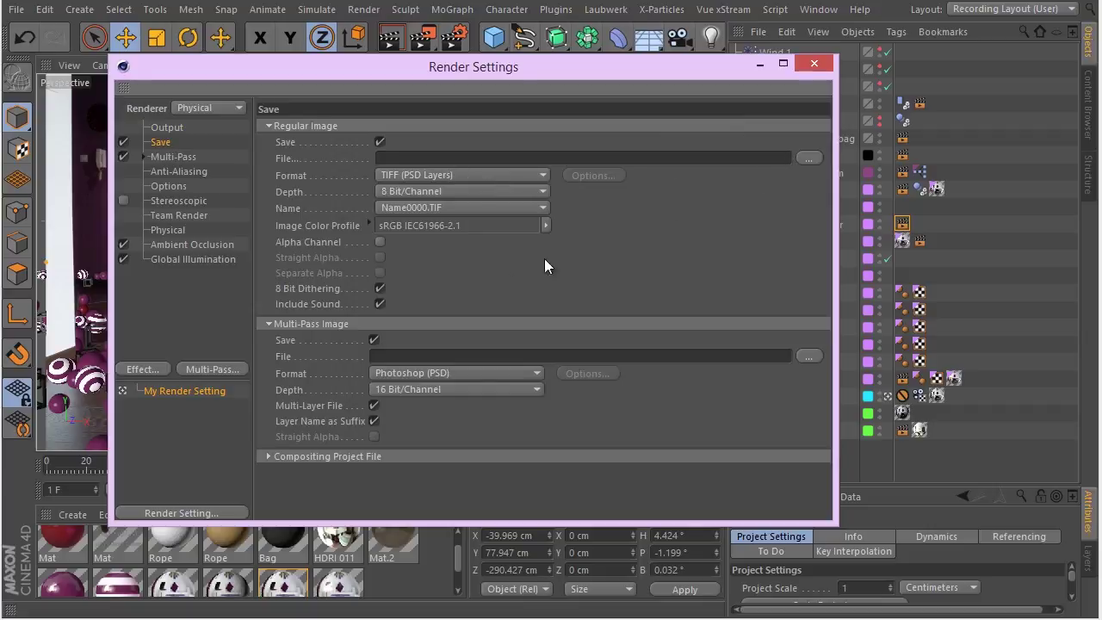
click(373, 406)
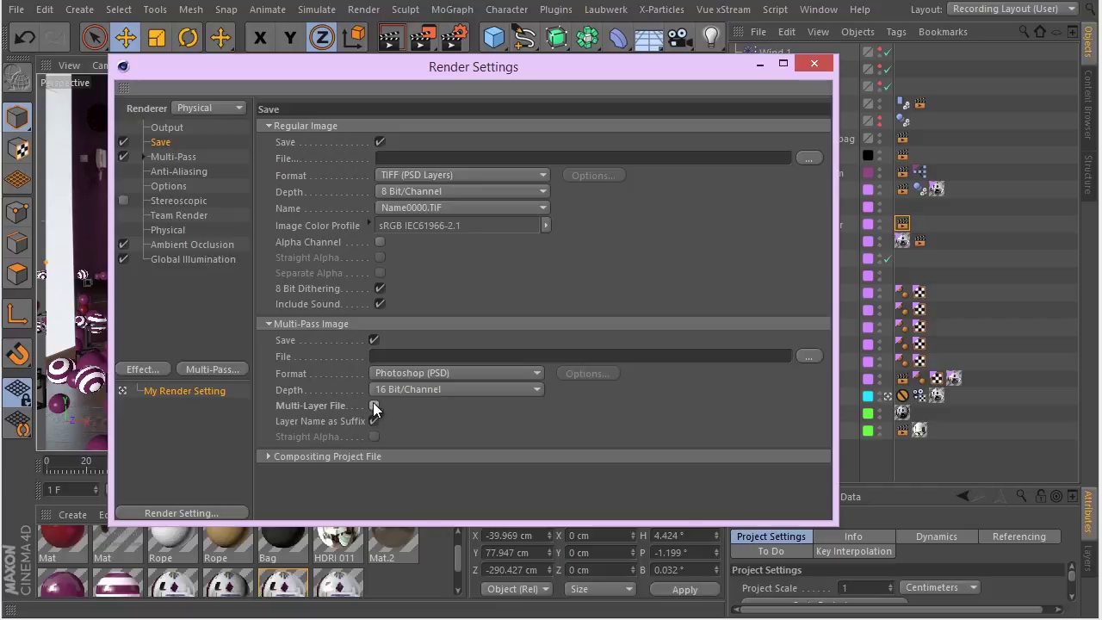
click(266, 458)
scroll(293, 439, down, 2)
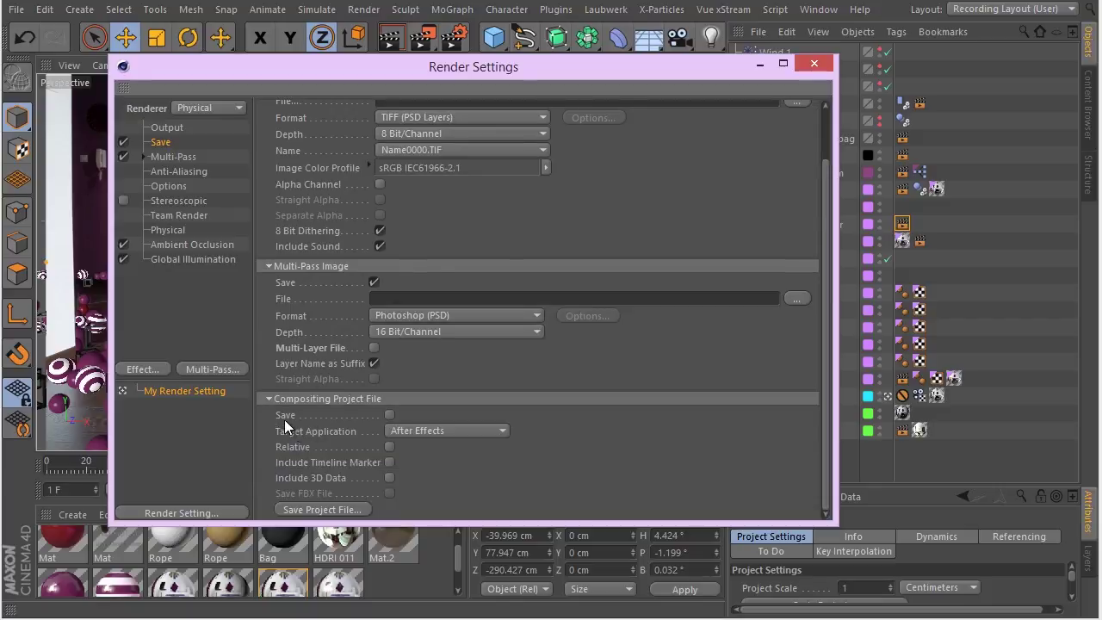
click(269, 400)
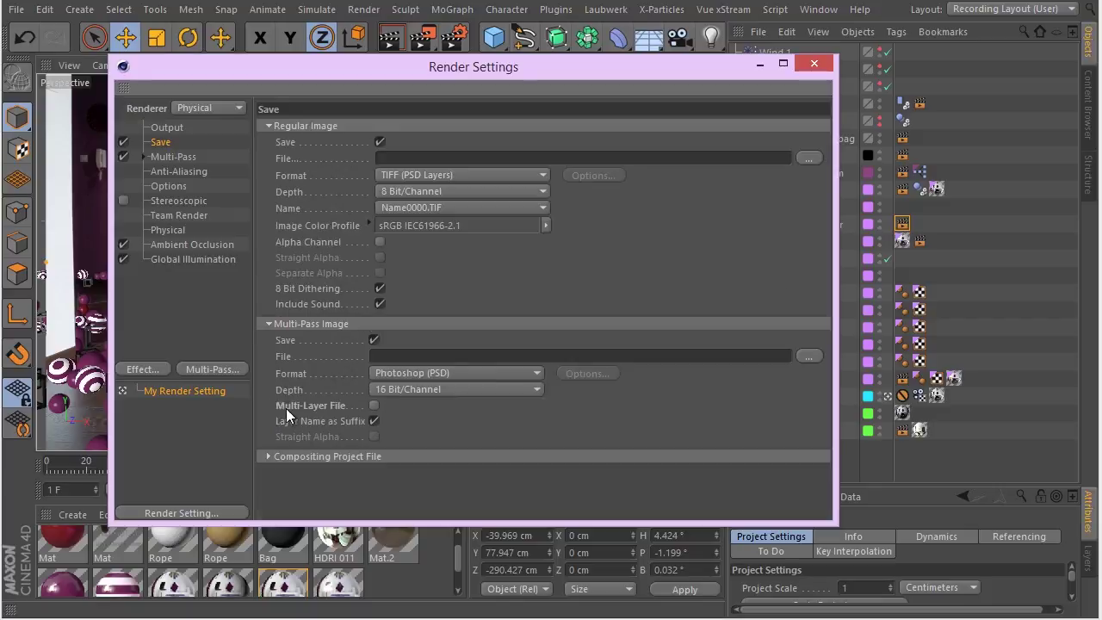
Step: Set the regular image's save format to Photoshop (PSD) with a depth of 16 Bit/Channel
click(523, 174)
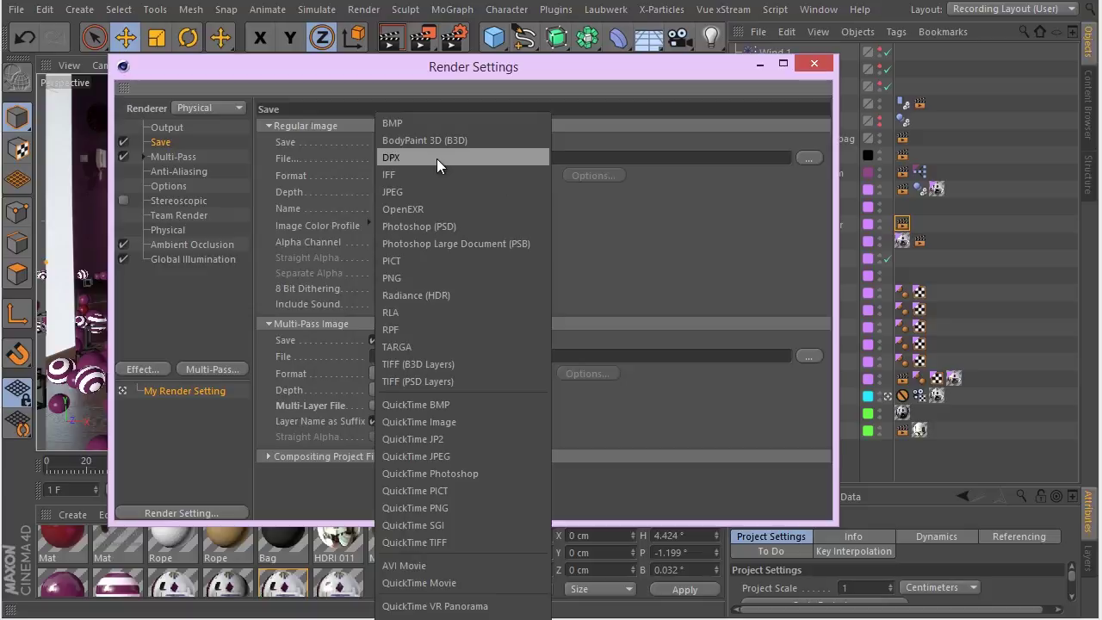
click(454, 223)
click(457, 193)
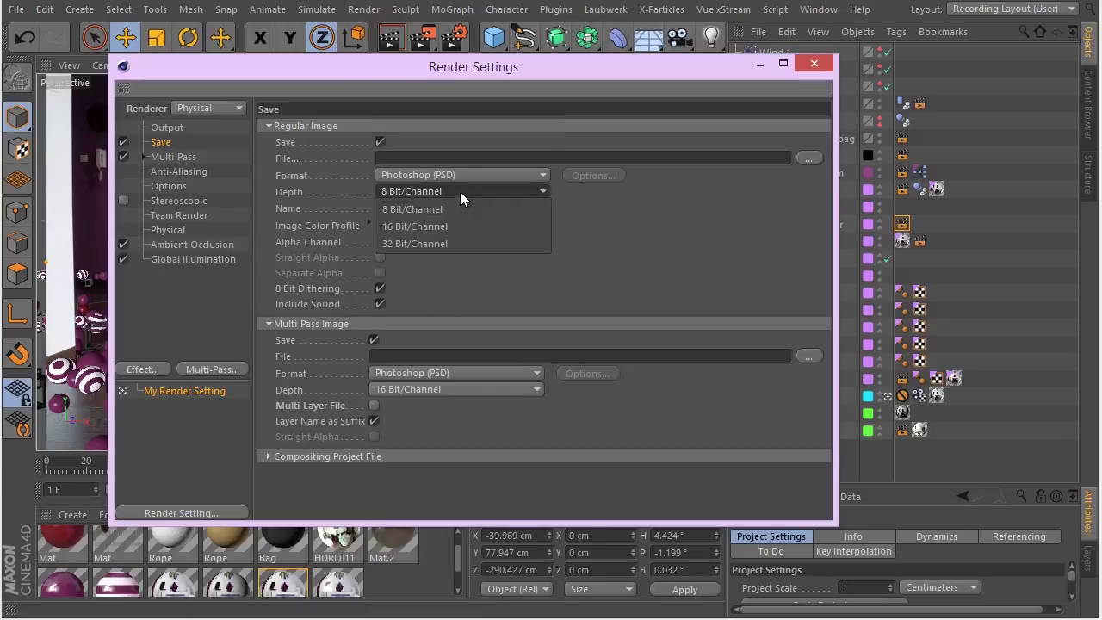
click(455, 225)
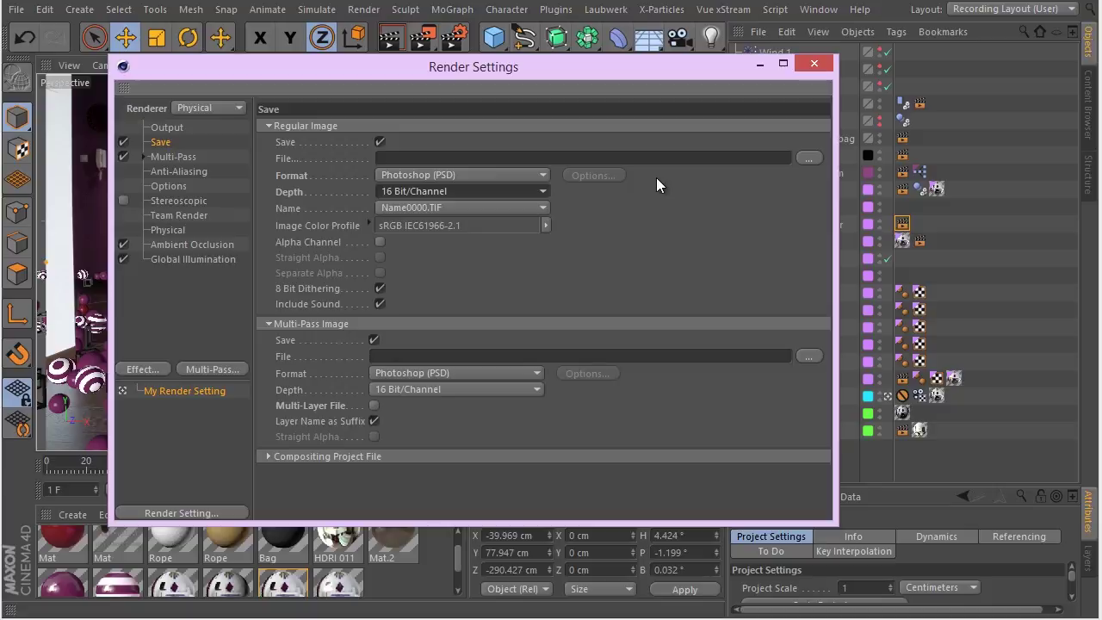
Step: Create a folder named Renders inside Main tutorial 02 and open it as the regular image's save location
click(808, 160)
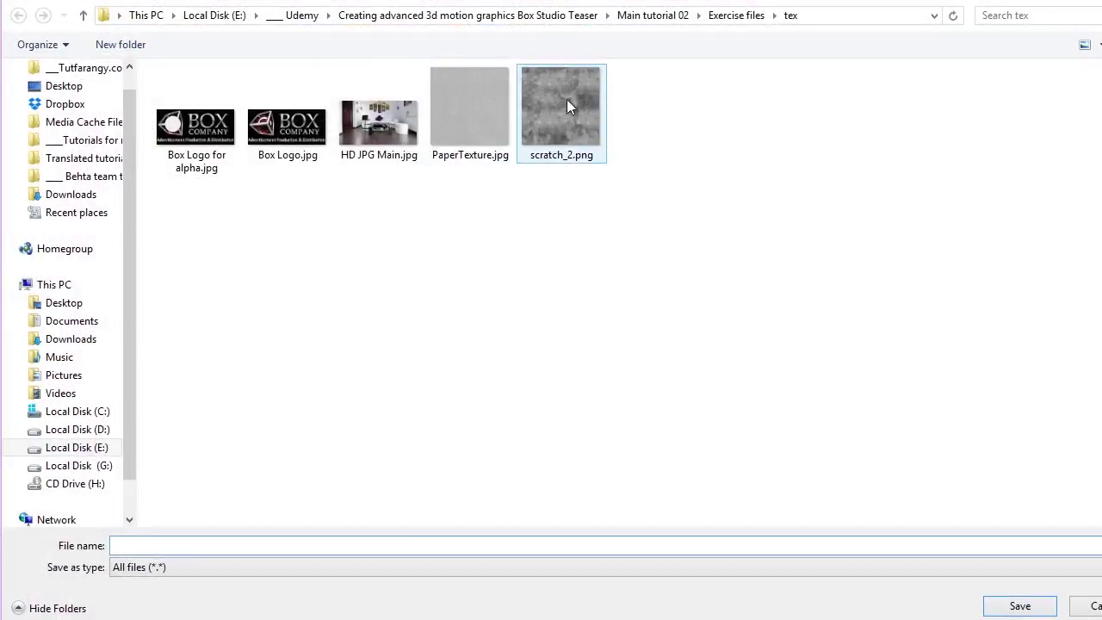
click(668, 16)
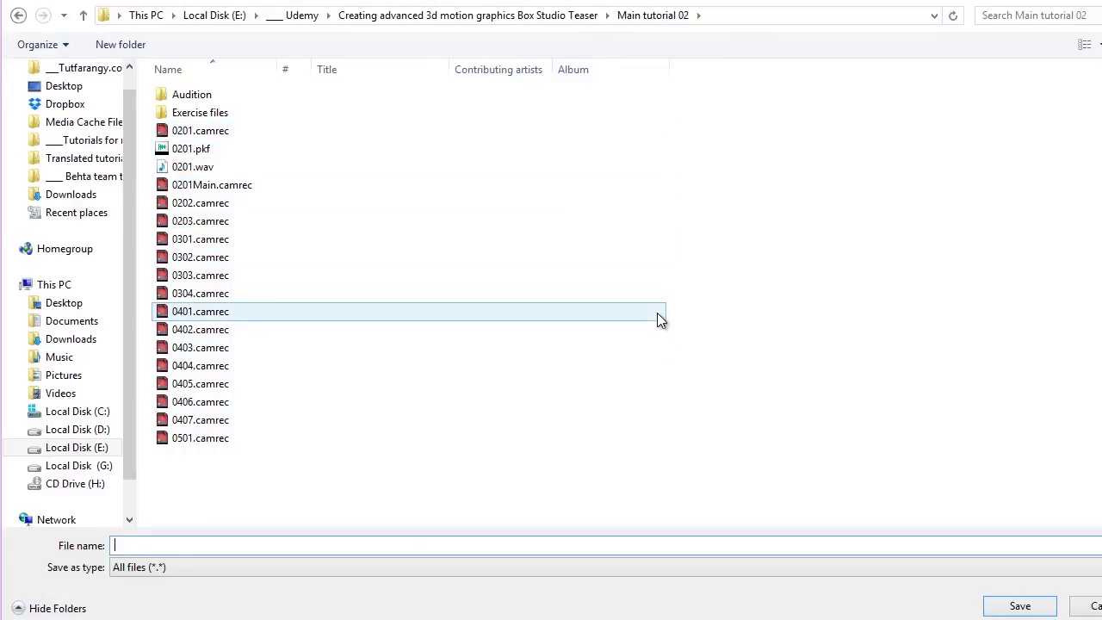
key(ctrl+shift+n)
text(R)
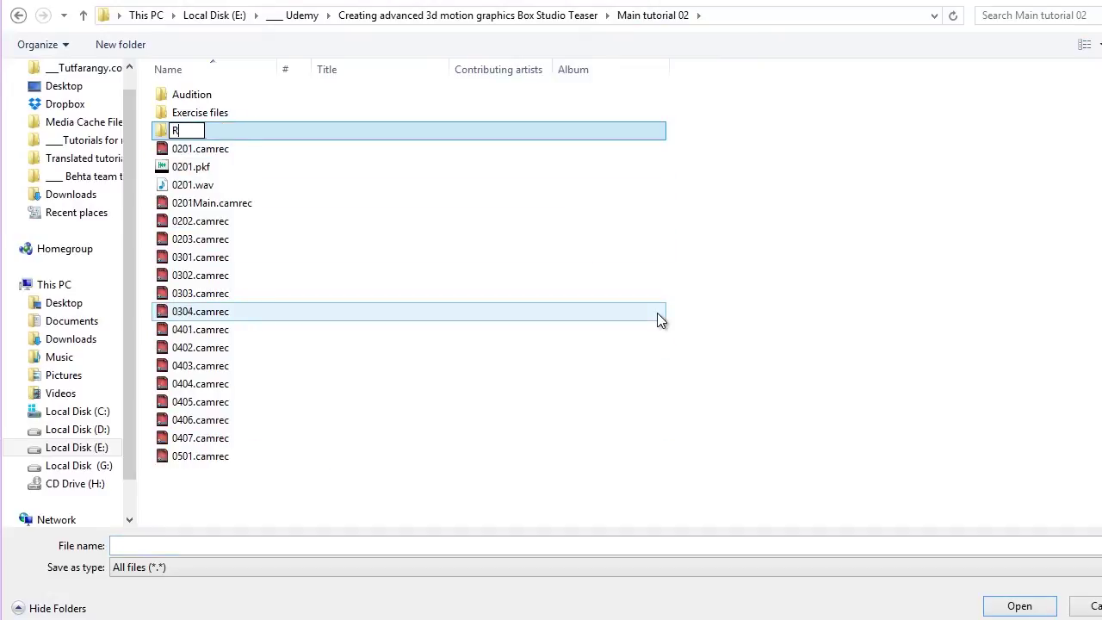
text(enders)
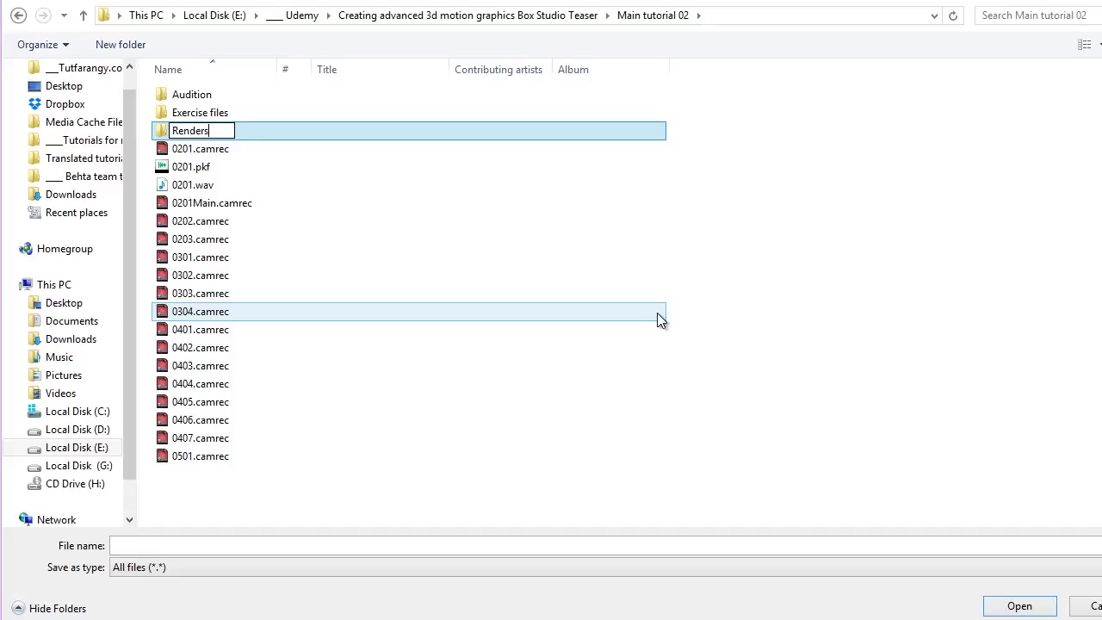
key(Return)
key(Return)
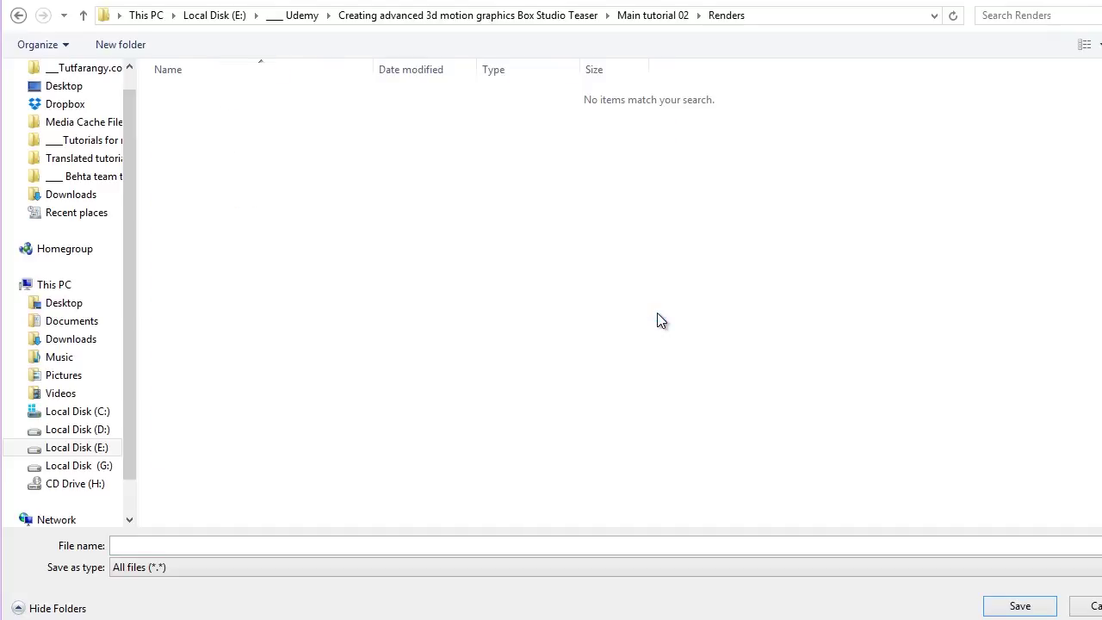
Step: Name the regular image's output file BoxTutorial and save the path
click(266, 543)
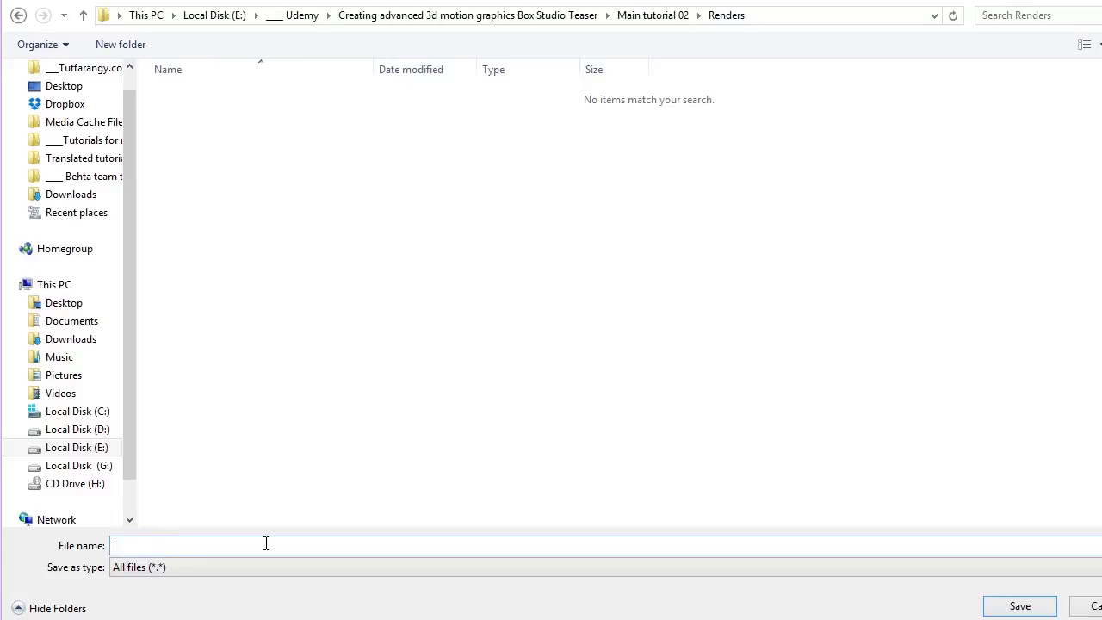
text(BoxTutorial)
click(1026, 607)
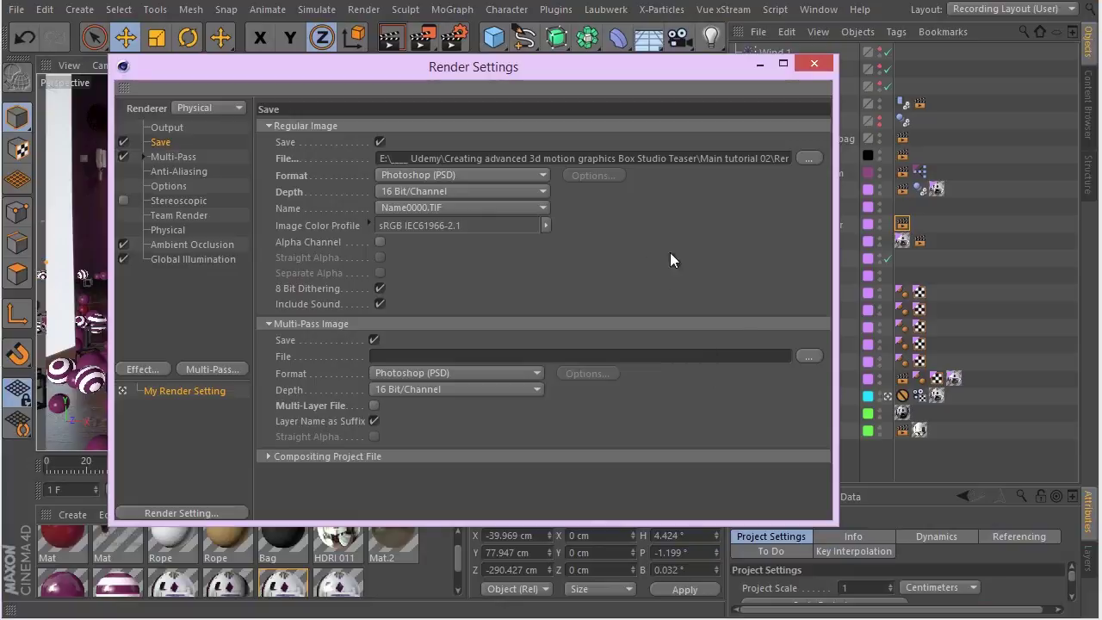
Step: Set the multi-pass image's output file to MP_bOXtUTORIAL in the Renders folder
click(802, 353)
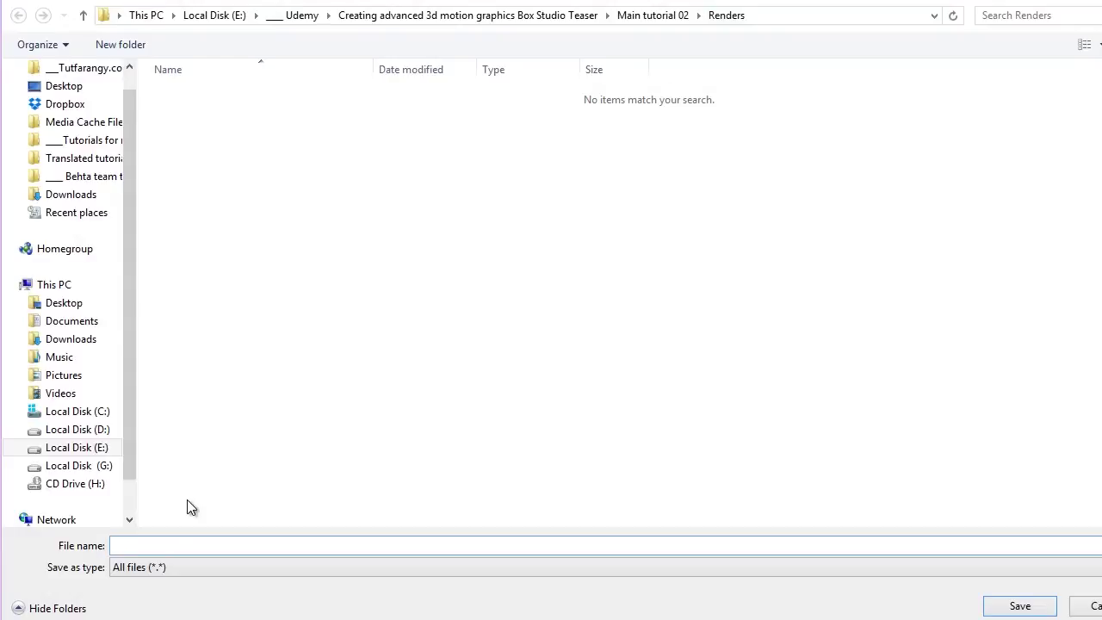
text(MP_bOXtUTORIAL)
key(Return)
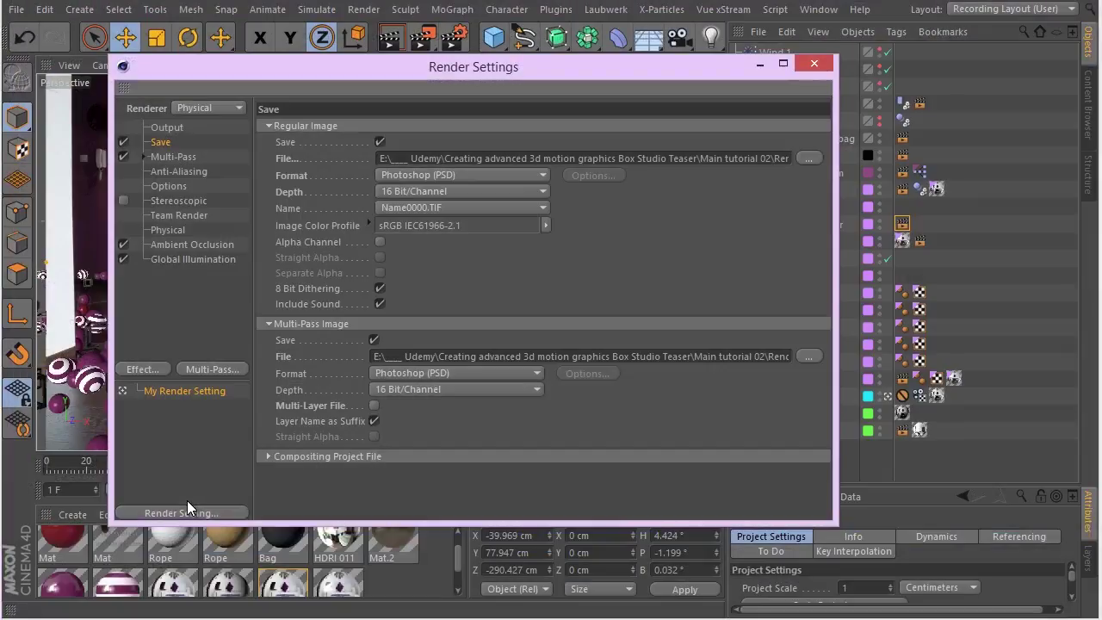
Step: Check both output paths and try to correct the multi-pass file name's capitalization to MP_BoxTutorial
click(780, 355)
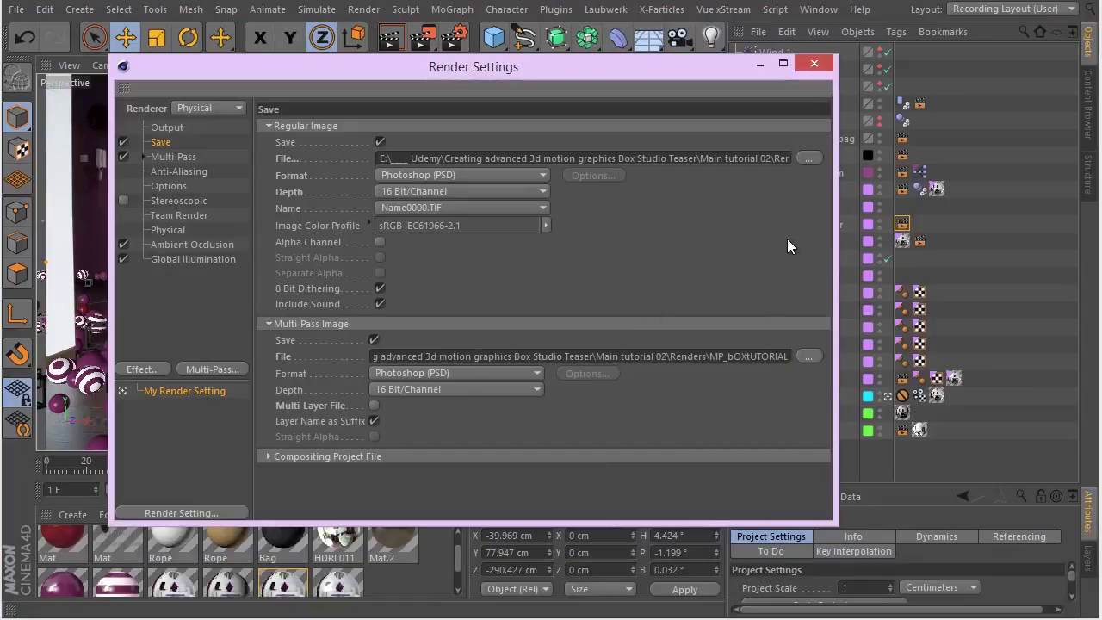
drag(746, 160, 787, 160)
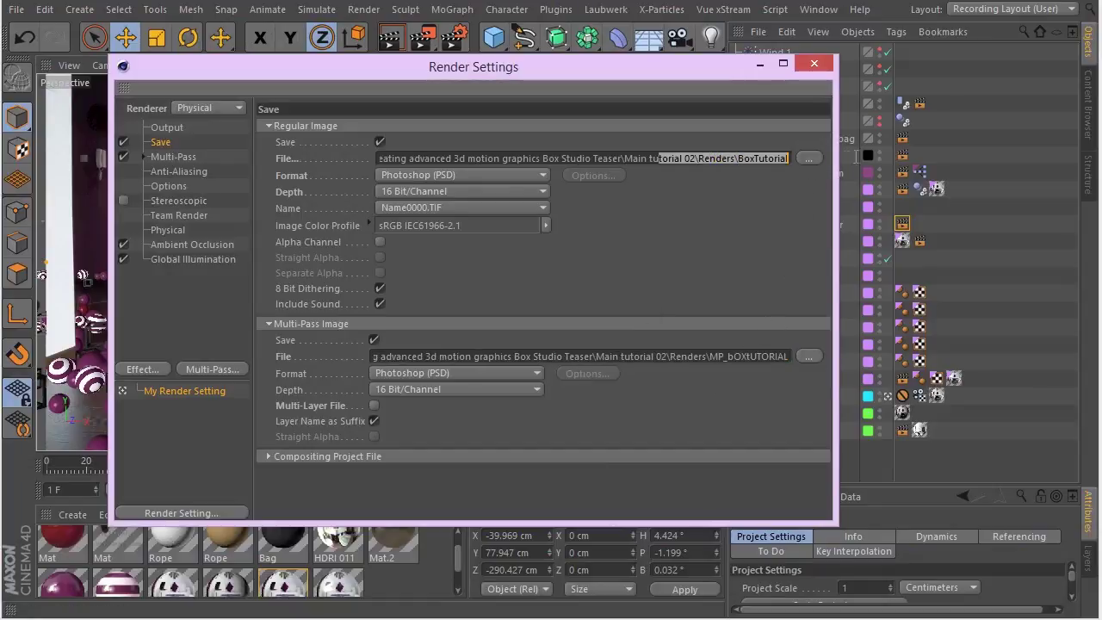
click(808, 356)
click(207, 546)
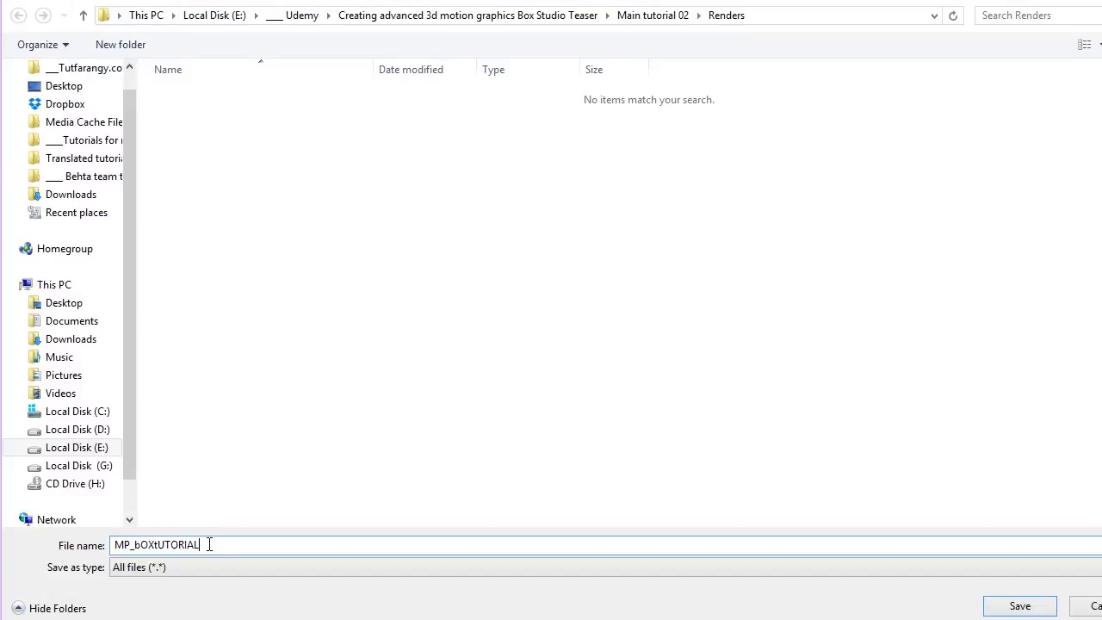
drag(217, 545, 138, 548)
text(BoxTurtorial)
key(Left)
key(Left)
key(BackSpace)
key(BackSpace)
text(t)
key(Return)
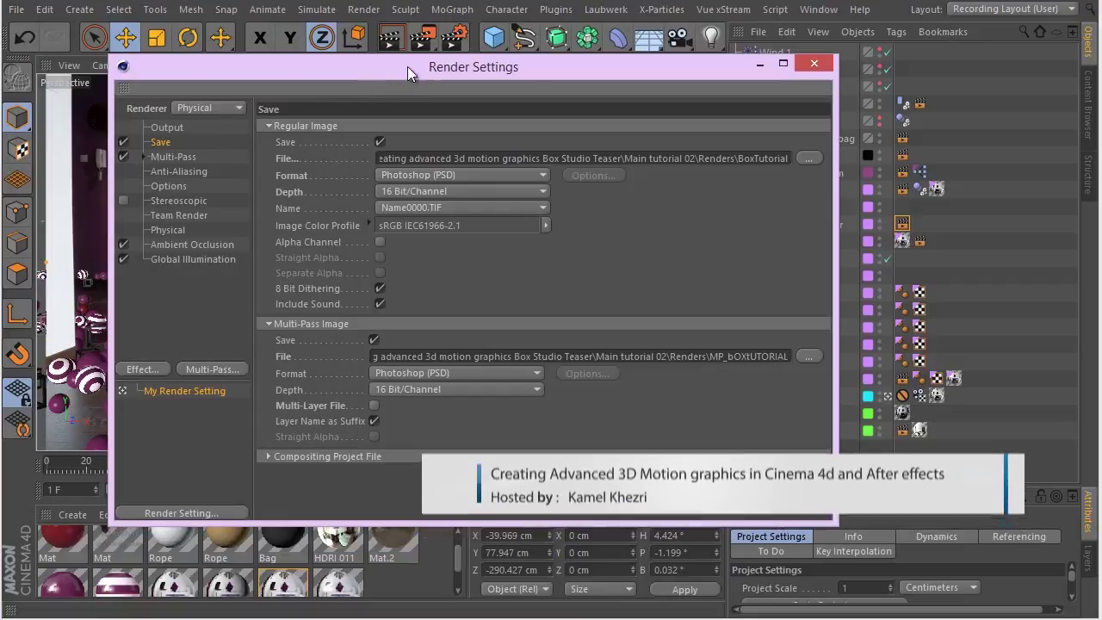
drag(407, 66, 397, 44)
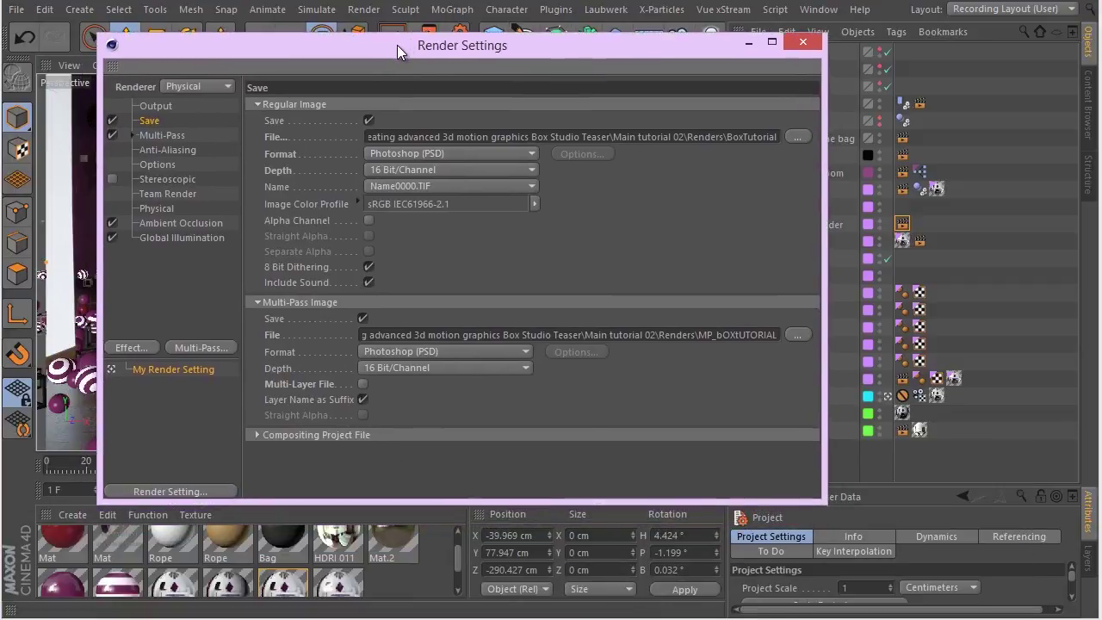